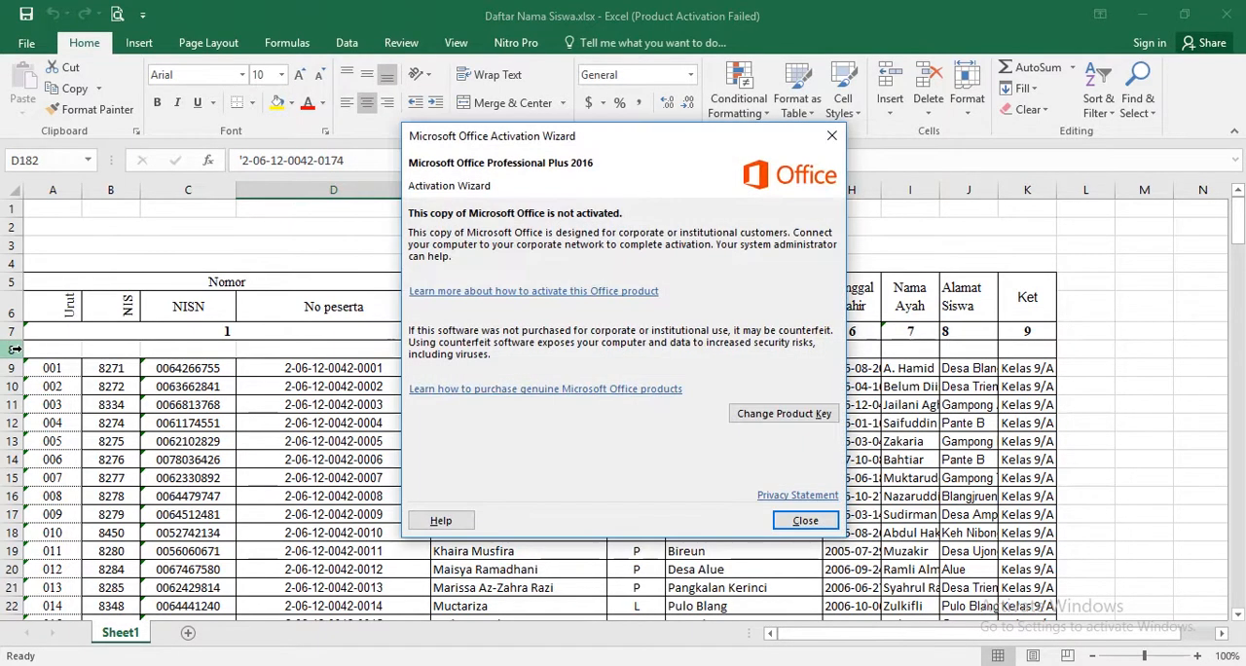
- Dismiss the activation notice and enter the row 8 headings NISN in C8 and No peserta in D8
{"action": "left_click", "coordinate": [798, 518]}
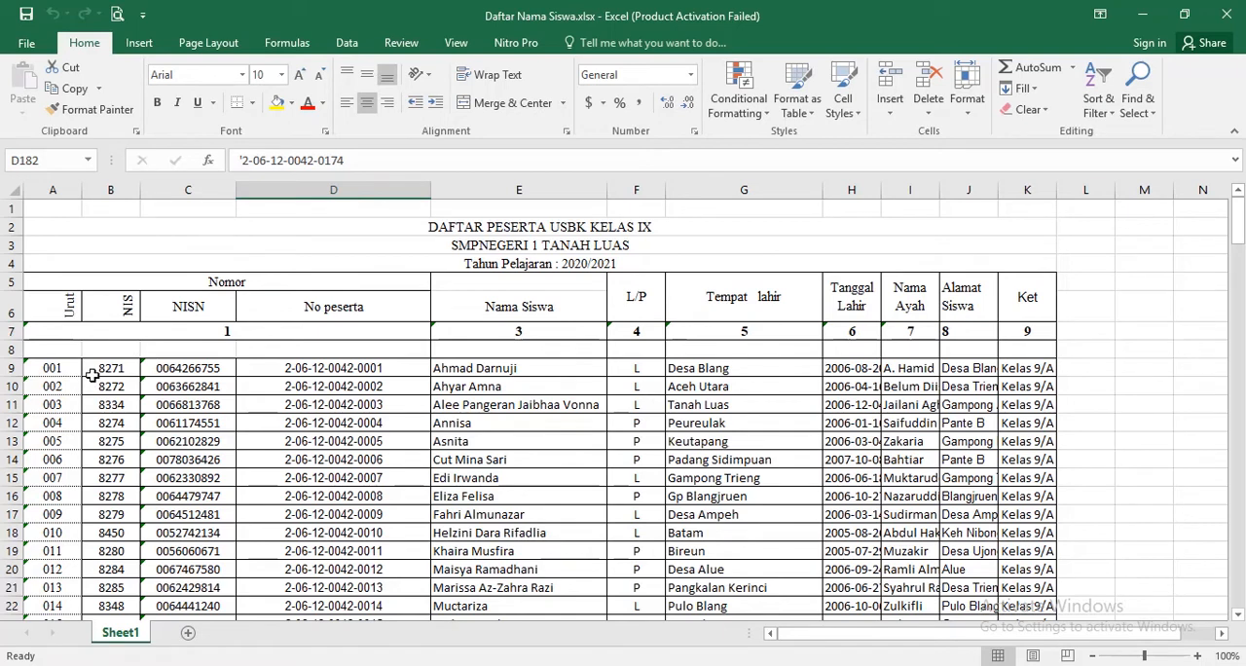
{"action": "left_click", "coordinate": [181, 350]}
{"action": "type", "text": "NISN"}
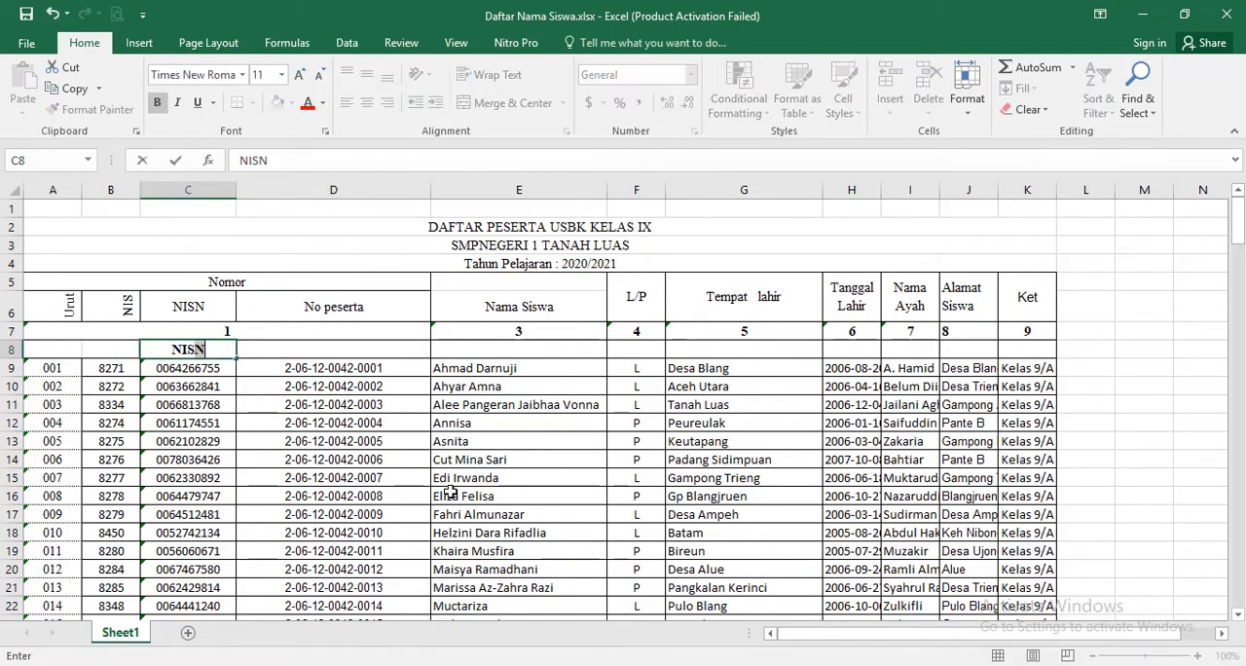
{"action": "left_click", "coordinate": [361, 353]}
{"action": "type", "text": "NO peserta"}
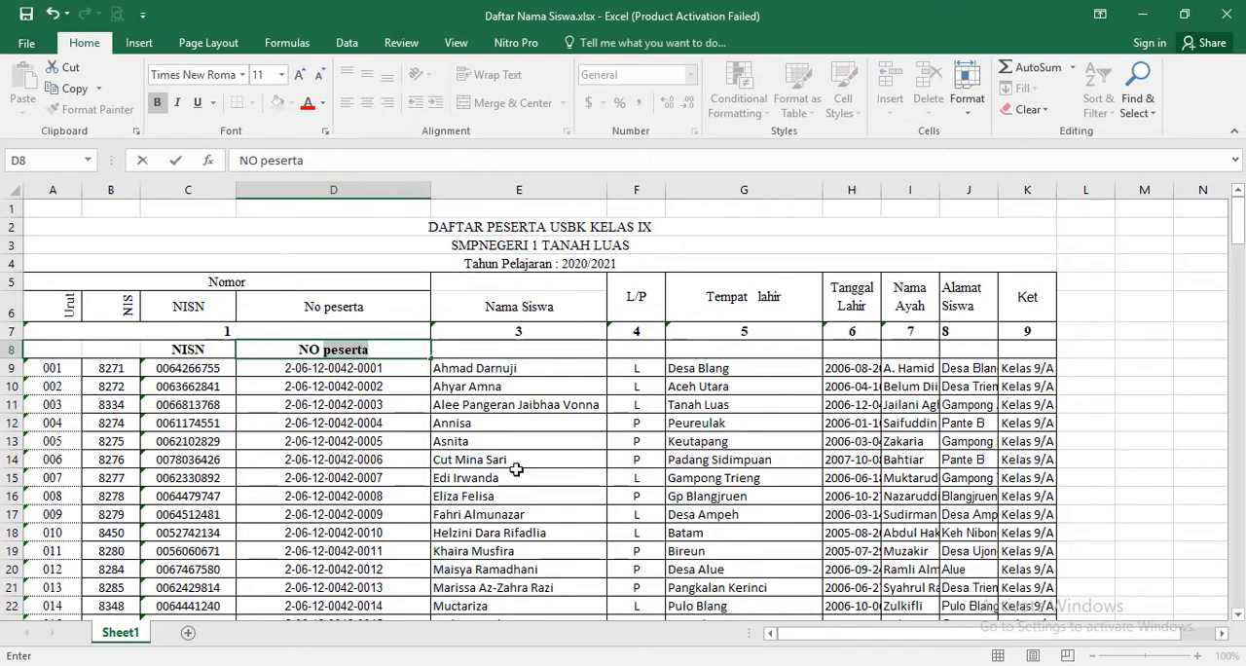
{"action": "key", "text": "Tab"}
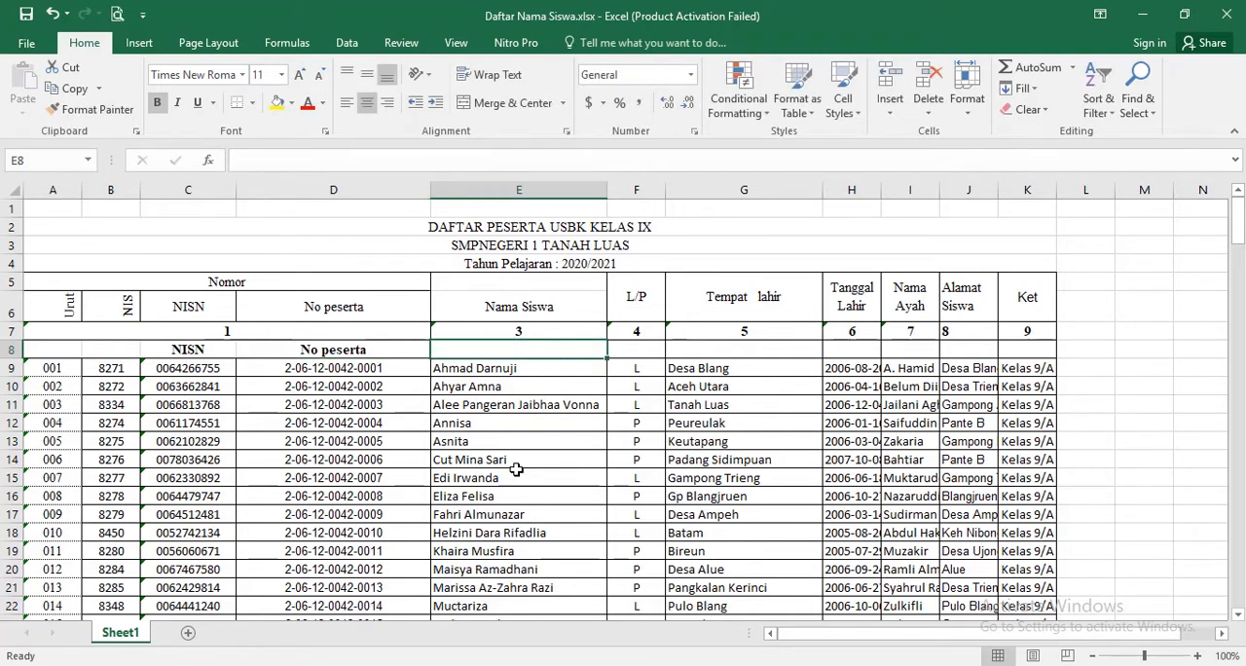
- Enter the headings Nama Siswa in E8 and Jenis Kelamin in F8
{"action": "type", "text": "Nama Siswa"}
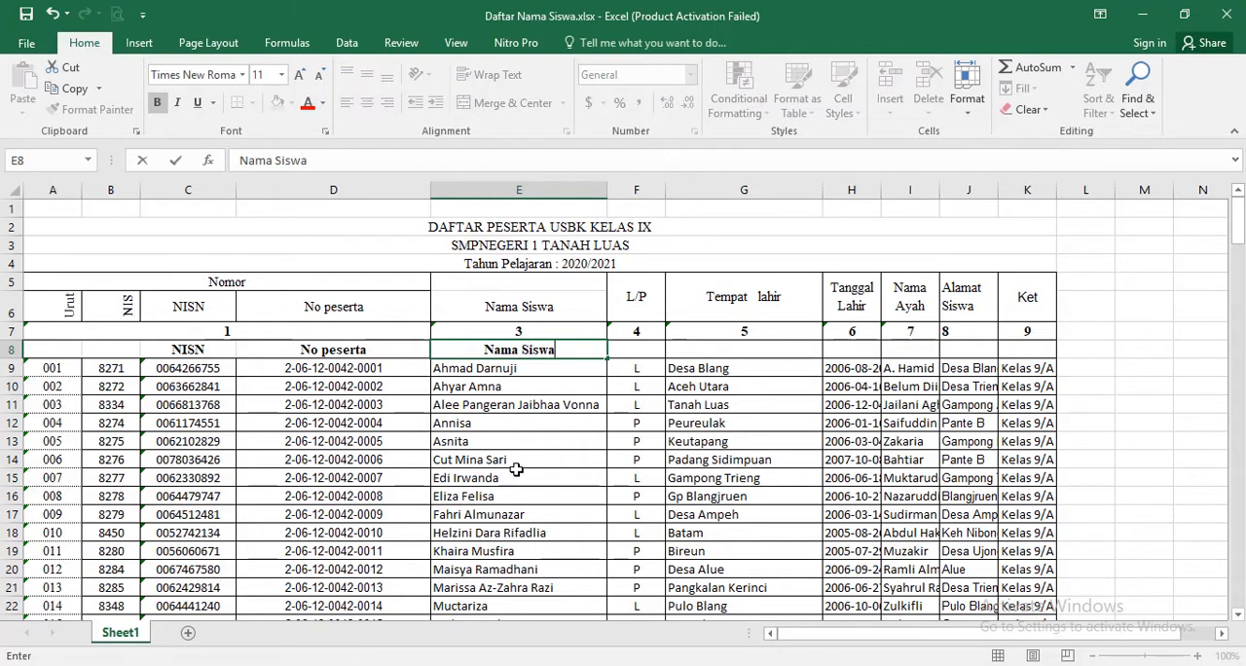
{"action": "key", "text": "Tab"}
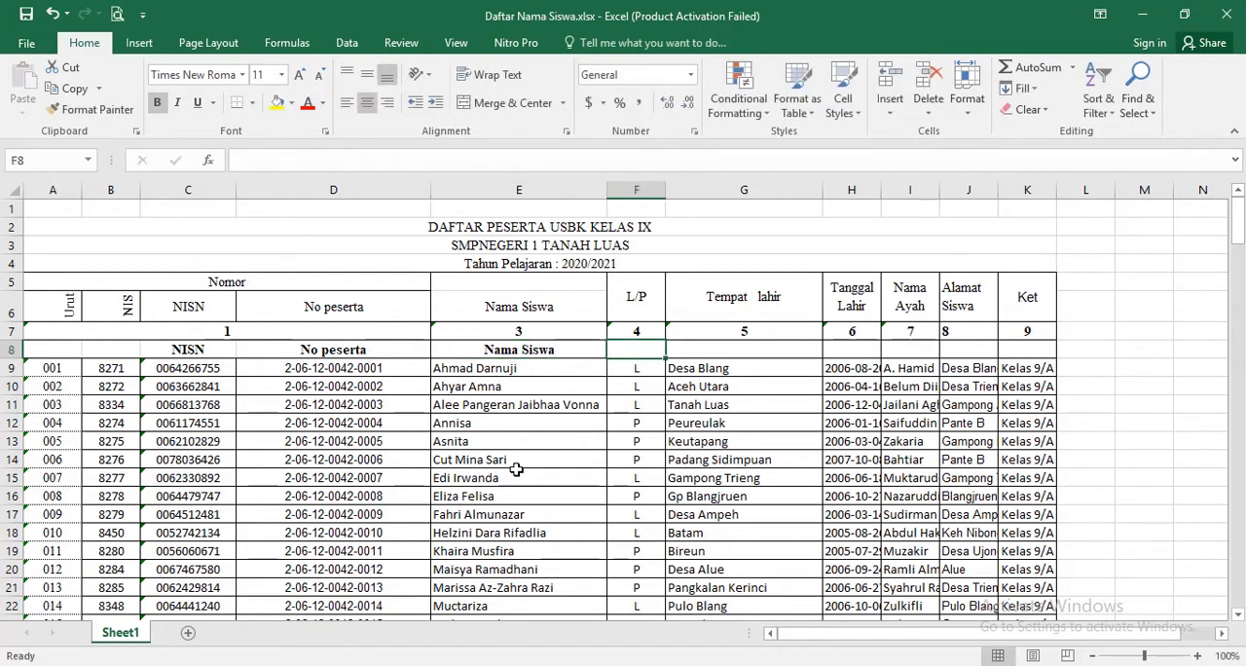
{"action": "type", "text": "Jen"}
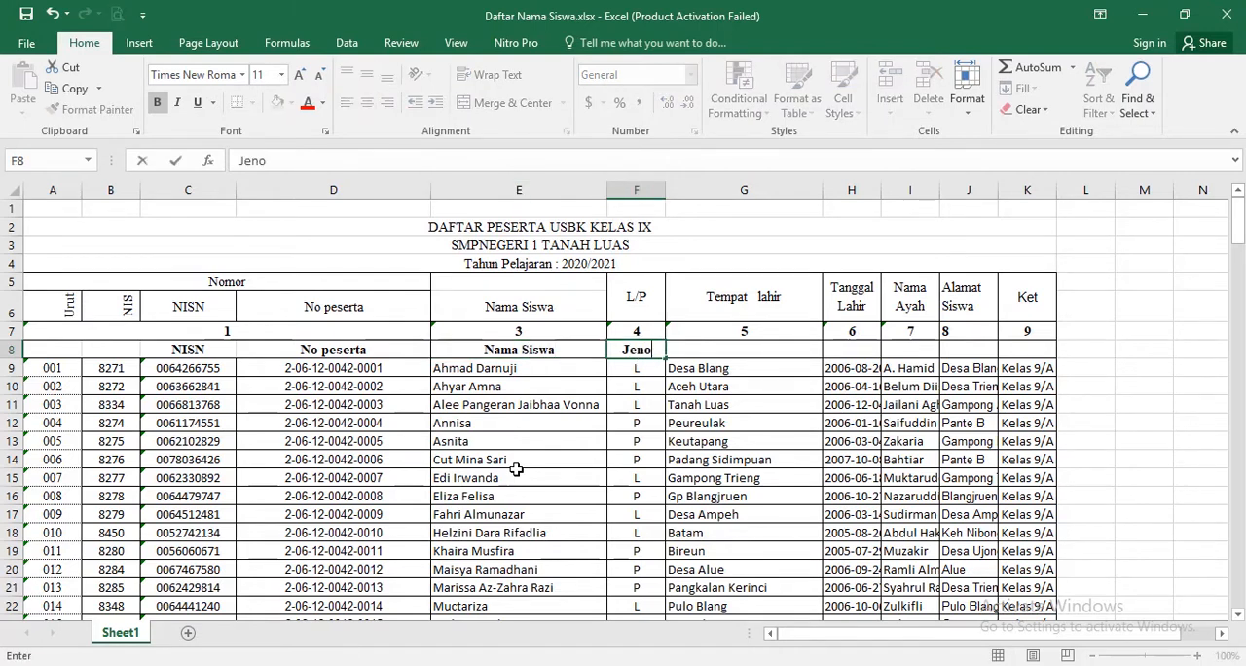
{"action": "type", "text": "is Kelamin"}
{"action": "key", "text": "Tab"}
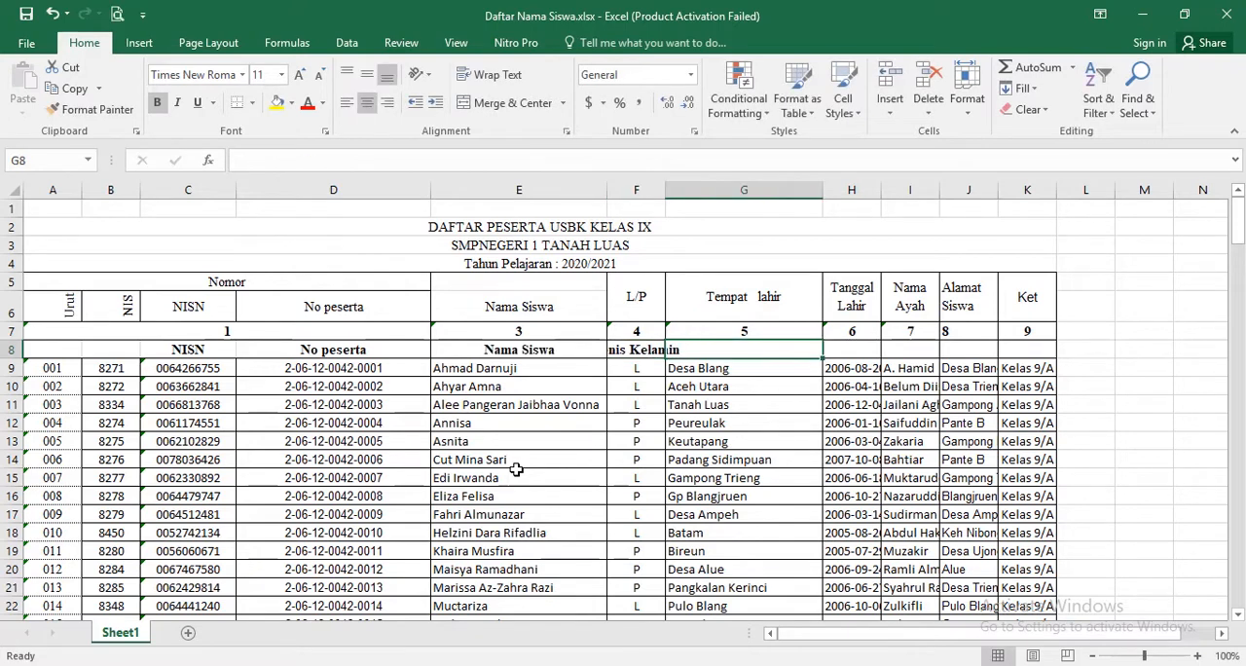
- Enter the headings Tempat lahir in G8 and Tanggal Lahir in H8
{"action": "type", "text": "Tempat  lahir"}
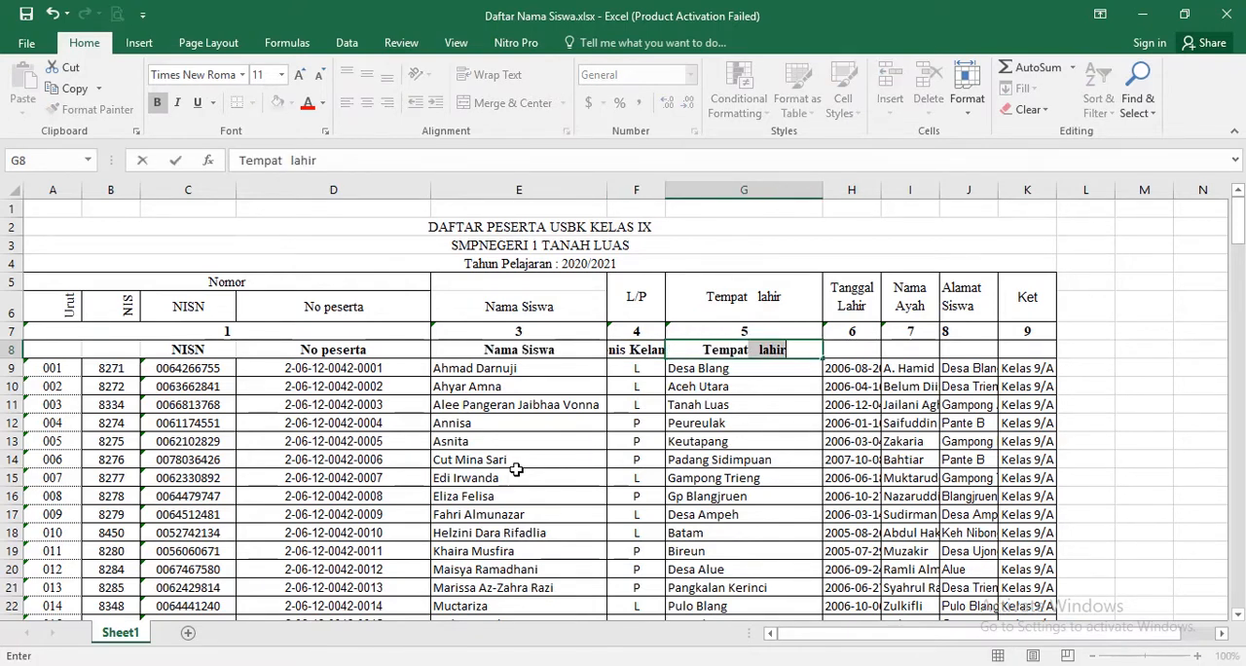
{"action": "key", "text": "Tab"}
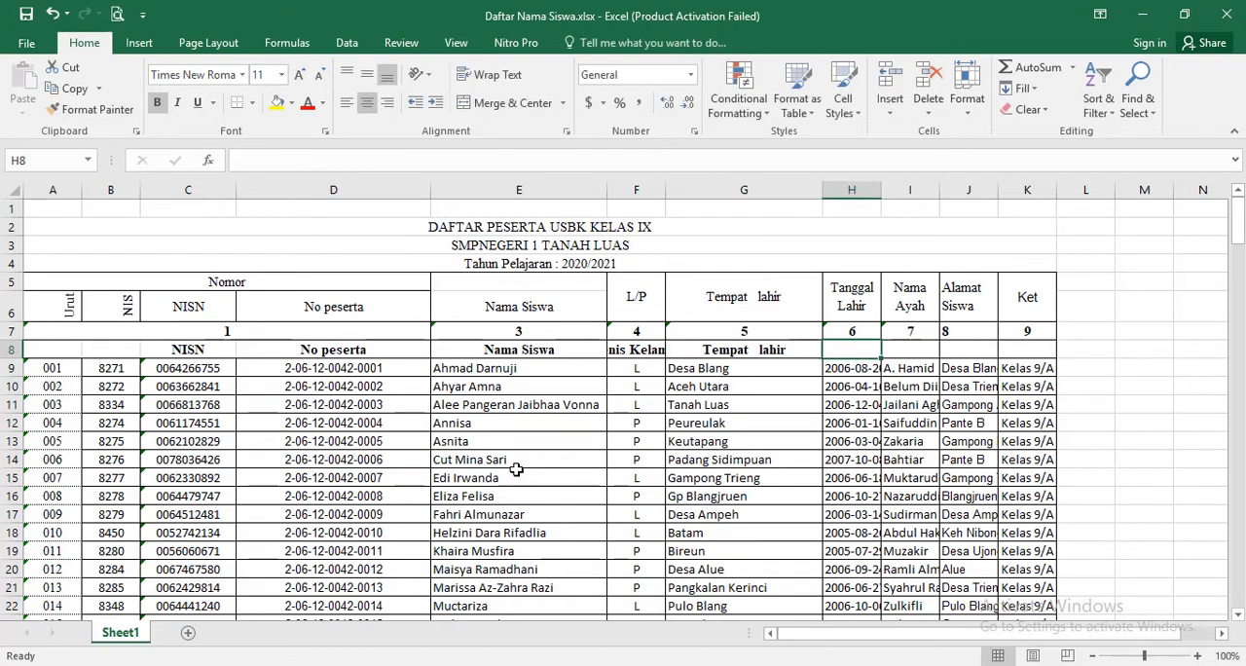
{"action": "type", "text": "Tanggal Lahir"}
{"action": "key", "text": "Tab"}
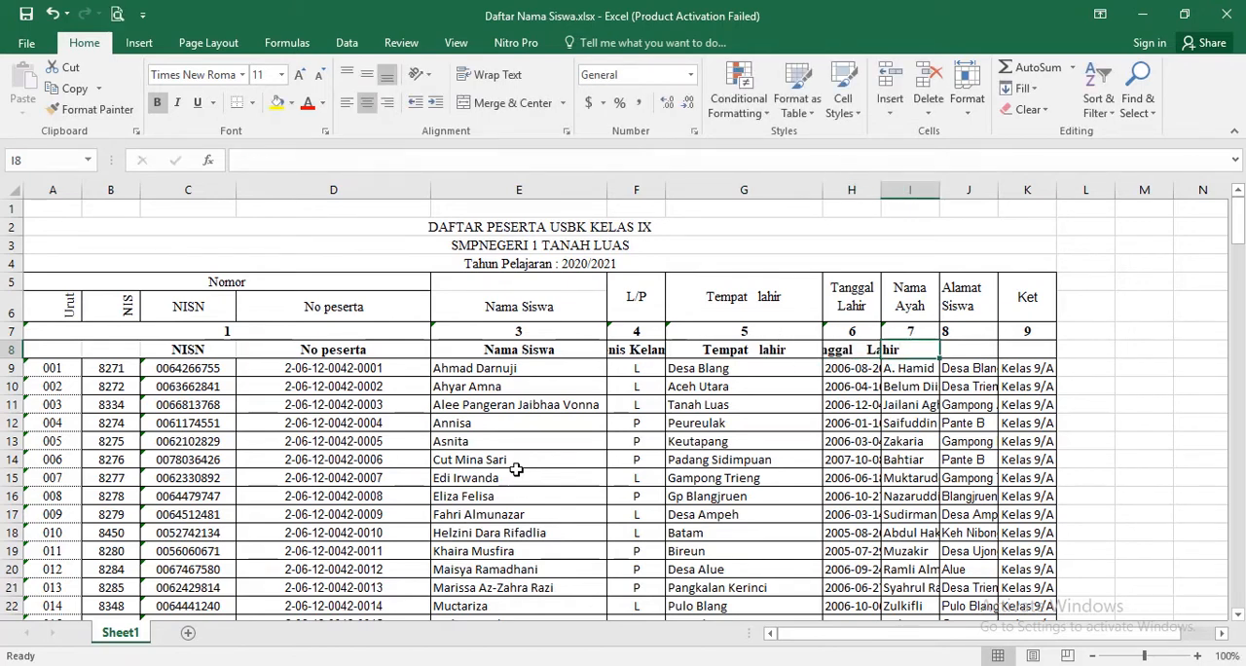
- Delete the Nama Ayah and Alamat Siswa columns, and enter the heading Sesi in row 8 of the Ket column
{"action": "left_click_drag", "start_coordinate": [923, 191], "coordinate": [972, 190]}
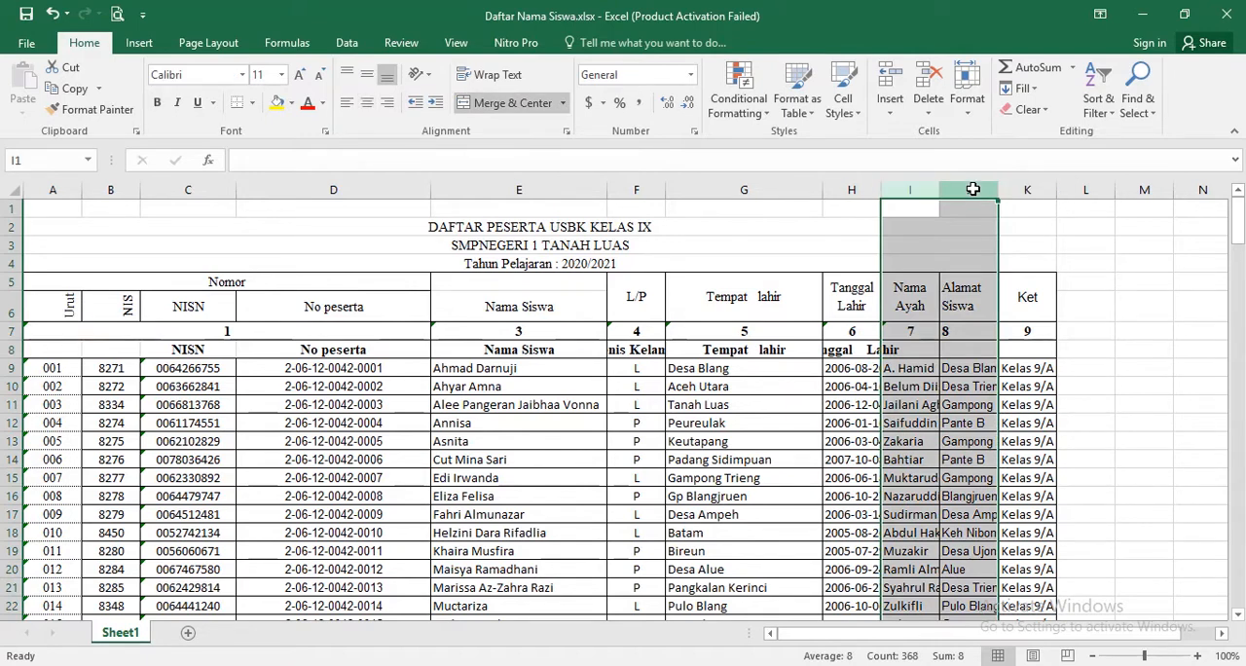
{"action": "key", "text": "ctrl+minus"}
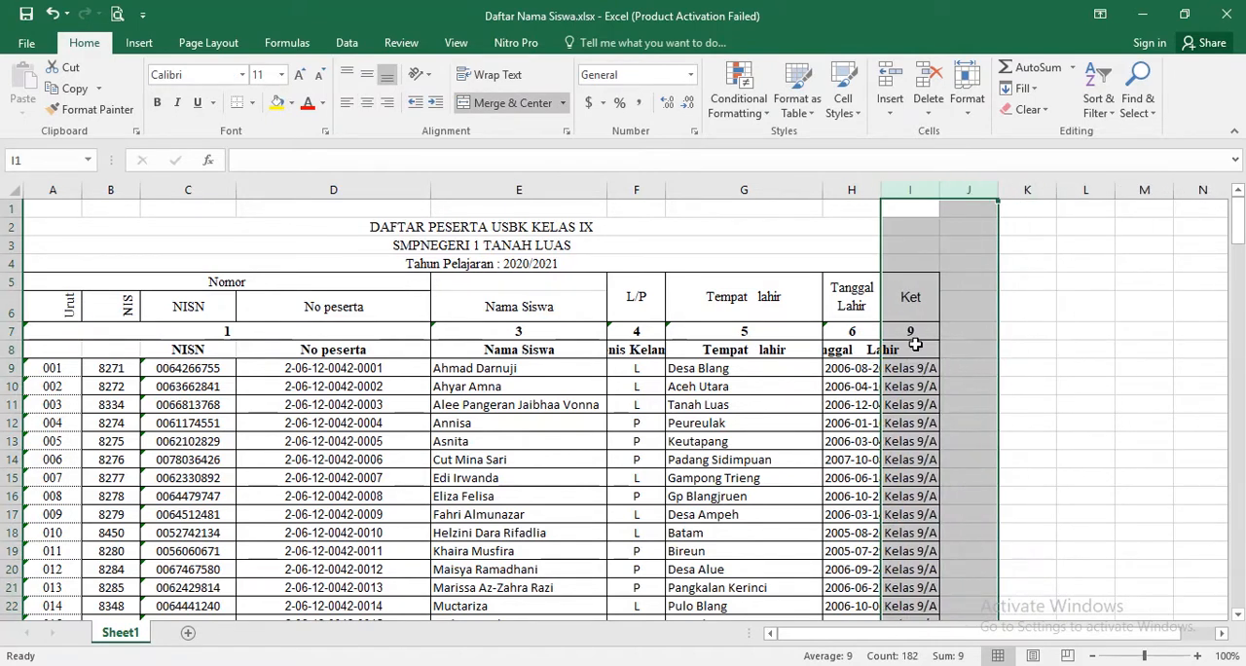
{"action": "left_click", "coordinate": [915, 347]}
{"action": "type", "text": "S"}
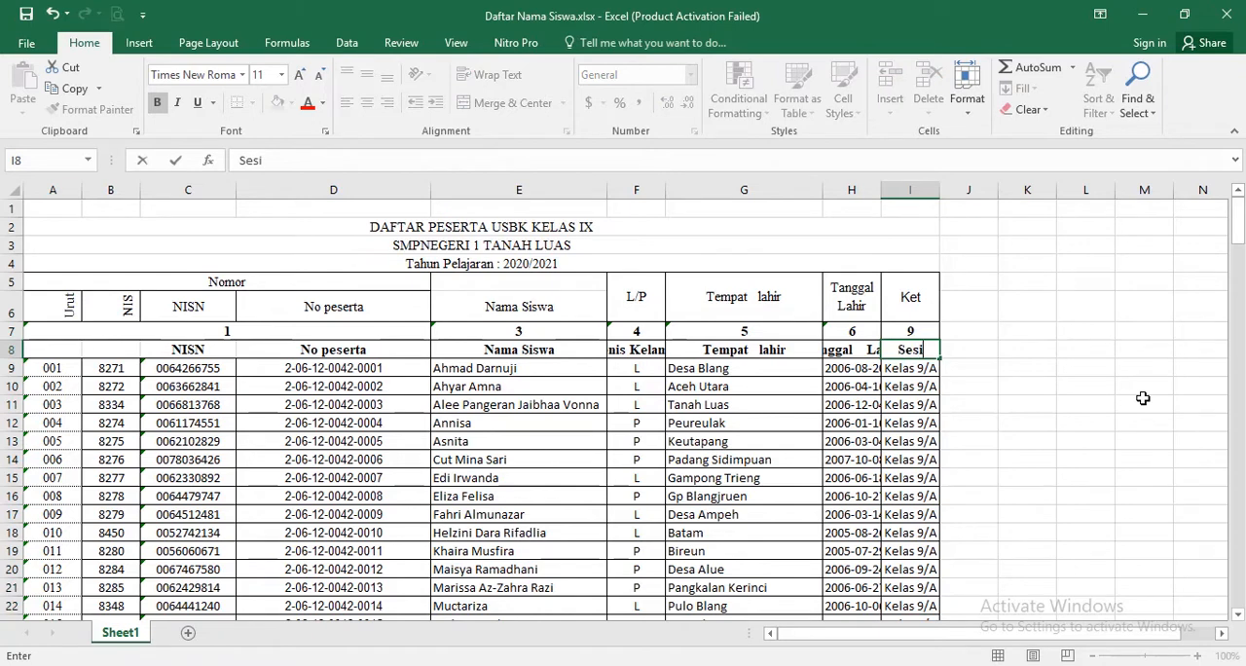
{"action": "type", "text": "esi"}
{"action": "left_click", "coordinate": [1056, 445]}
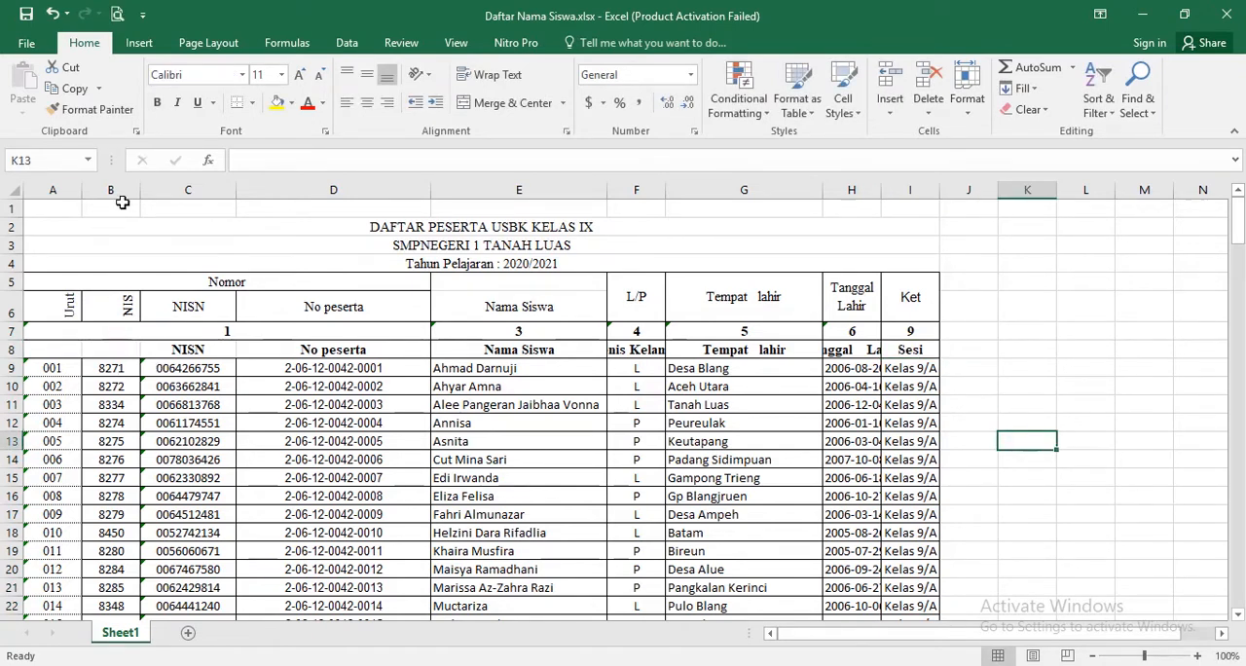
- Delete the Urut and NIS columns and the old title and header rows 1 to 7
{"action": "left_click", "coordinate": [120, 244]}
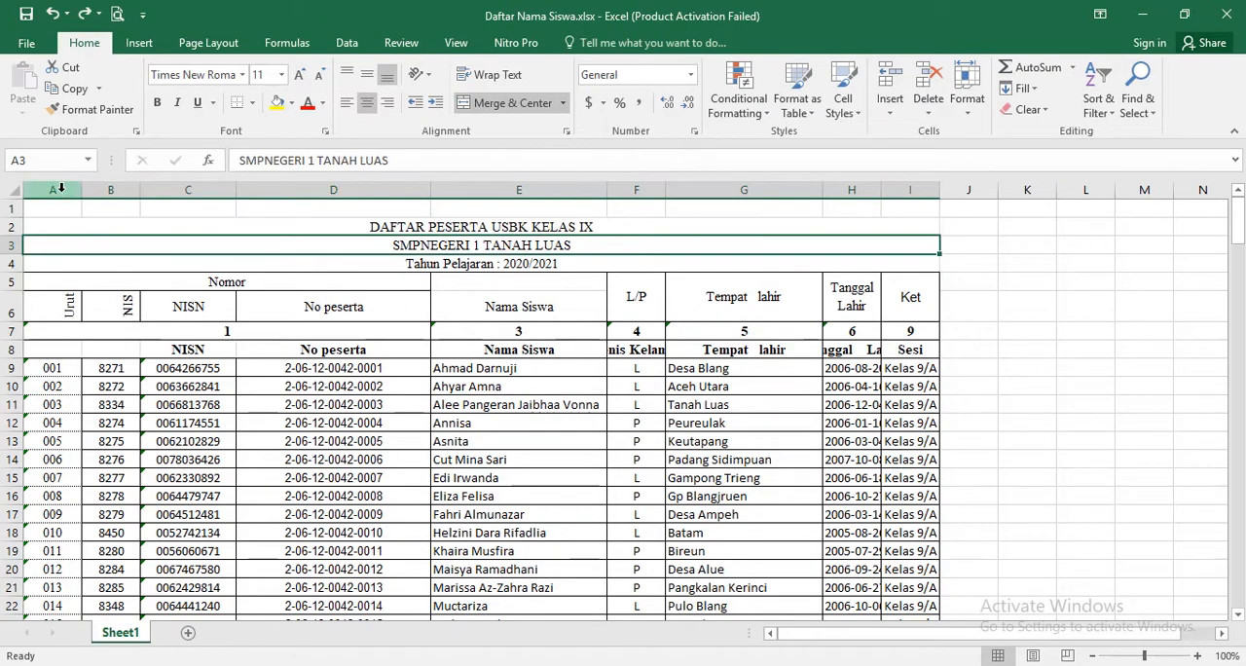
{"action": "left_click_drag", "start_coordinate": [58, 190], "coordinate": [99, 193]}
{"action": "key", "text": "ctrl+minus"}
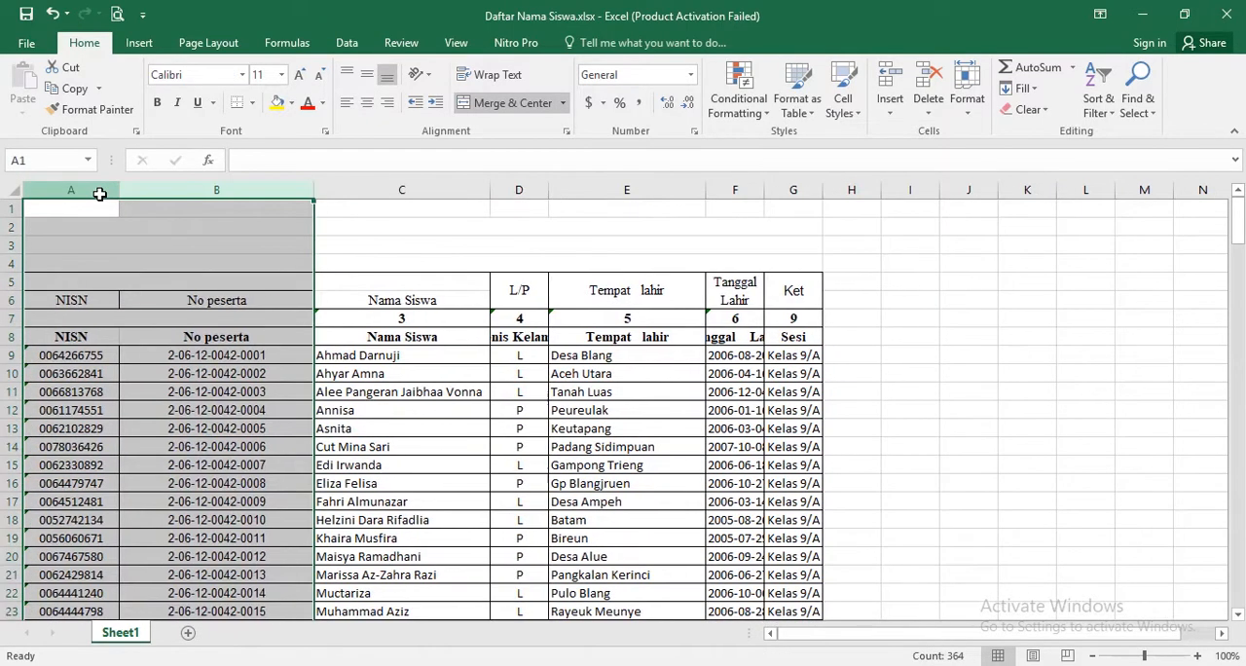
{"action": "left_click", "coordinate": [454, 535]}
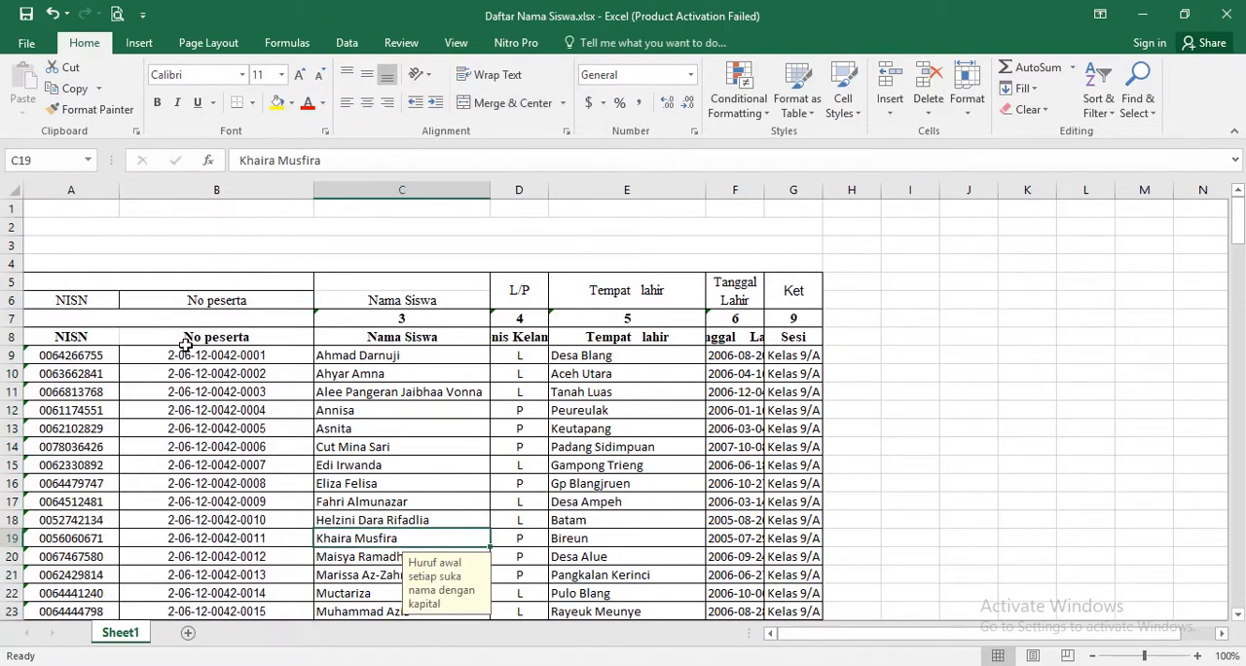
{"action": "left_click_drag", "start_coordinate": [11, 318], "coordinate": [3, 206]}
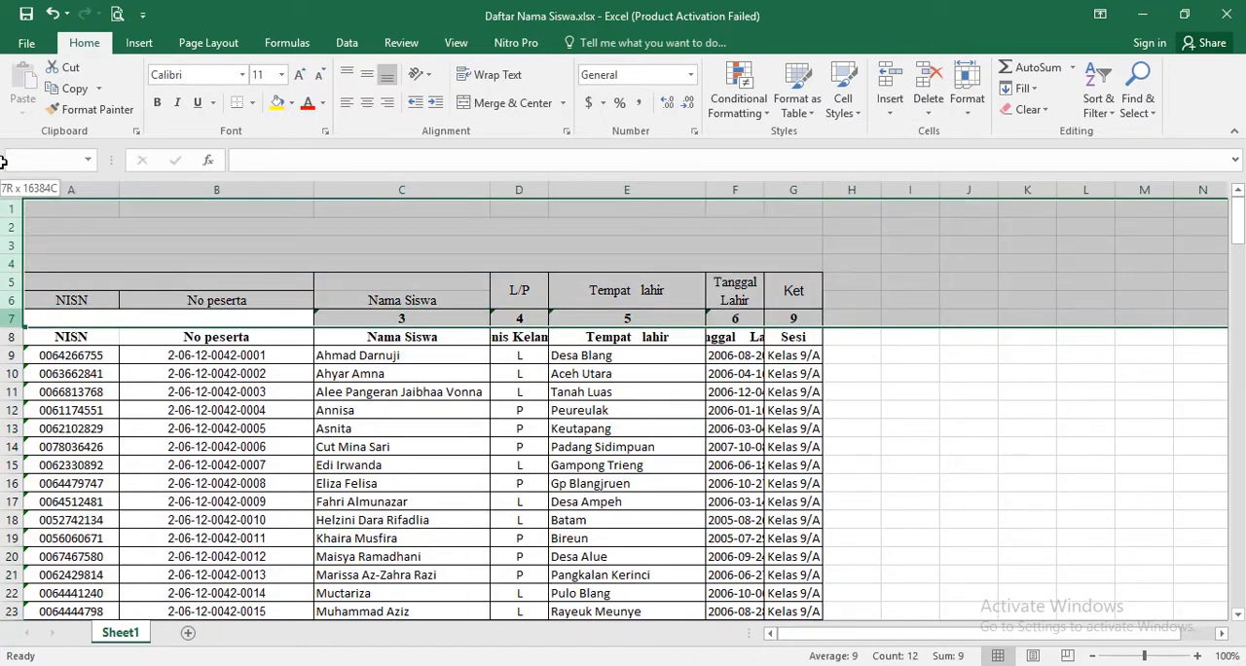
{"action": "key", "text": "ctrl+minus"}
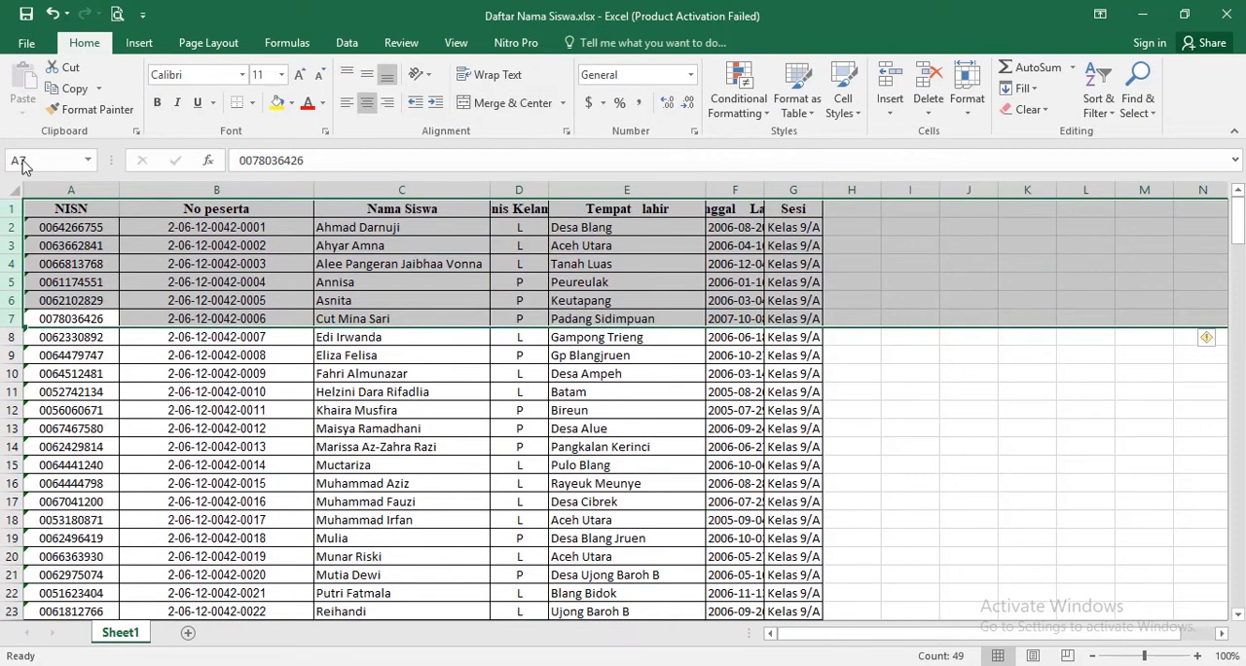
{"action": "left_click", "coordinate": [638, 380]}
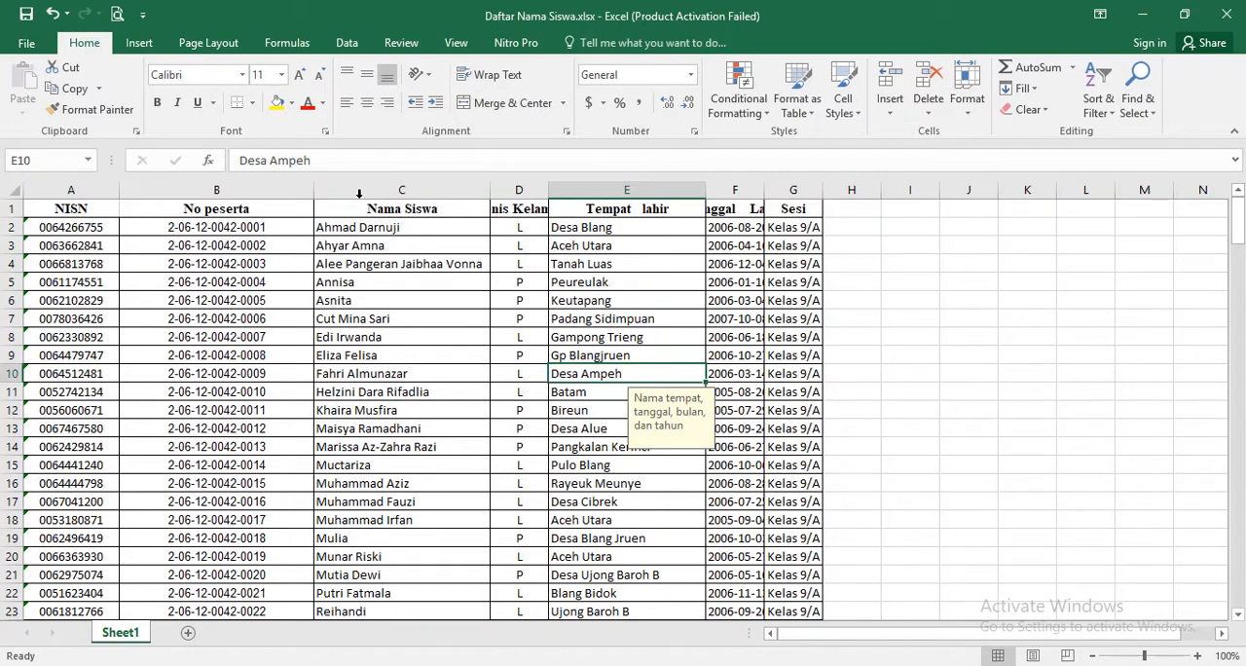
- Auto-fit the widths of the No peserta, Jenis Kelamin and Tanggal Lahir columns to their contents
{"action": "double_click", "coordinate": [315, 189]}
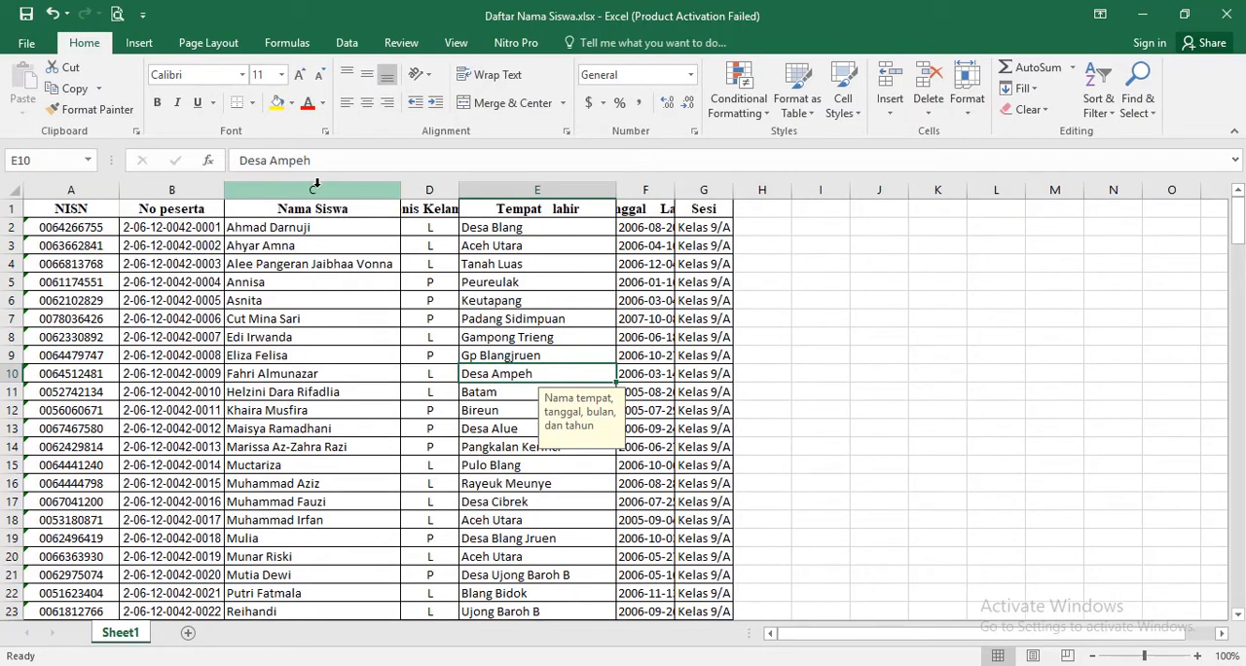
{"action": "double_click", "coordinate": [458, 189]}
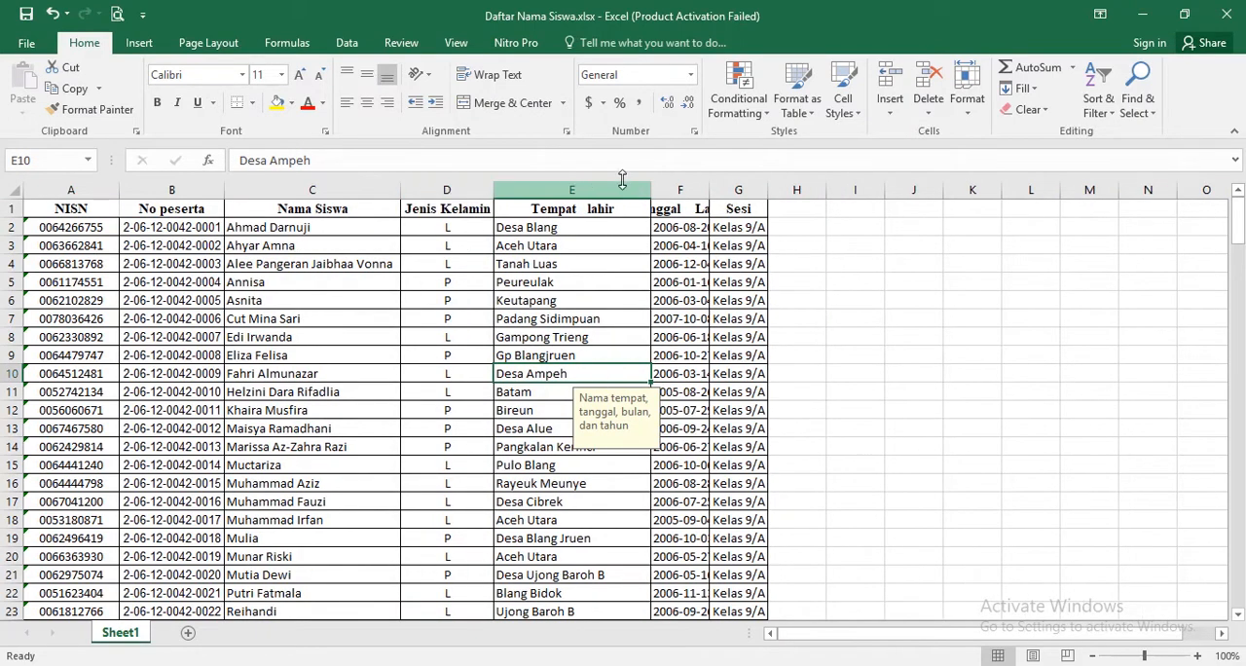
{"action": "left_click_drag", "start_coordinate": [707, 187], "coordinate": [707, 187]}
{"action": "double_click", "coordinate": [707, 187]}
- Clear the class names from the Sesi column for the first 45 students, cells G2 to G46
{"action": "left_click", "coordinate": [800, 227]}
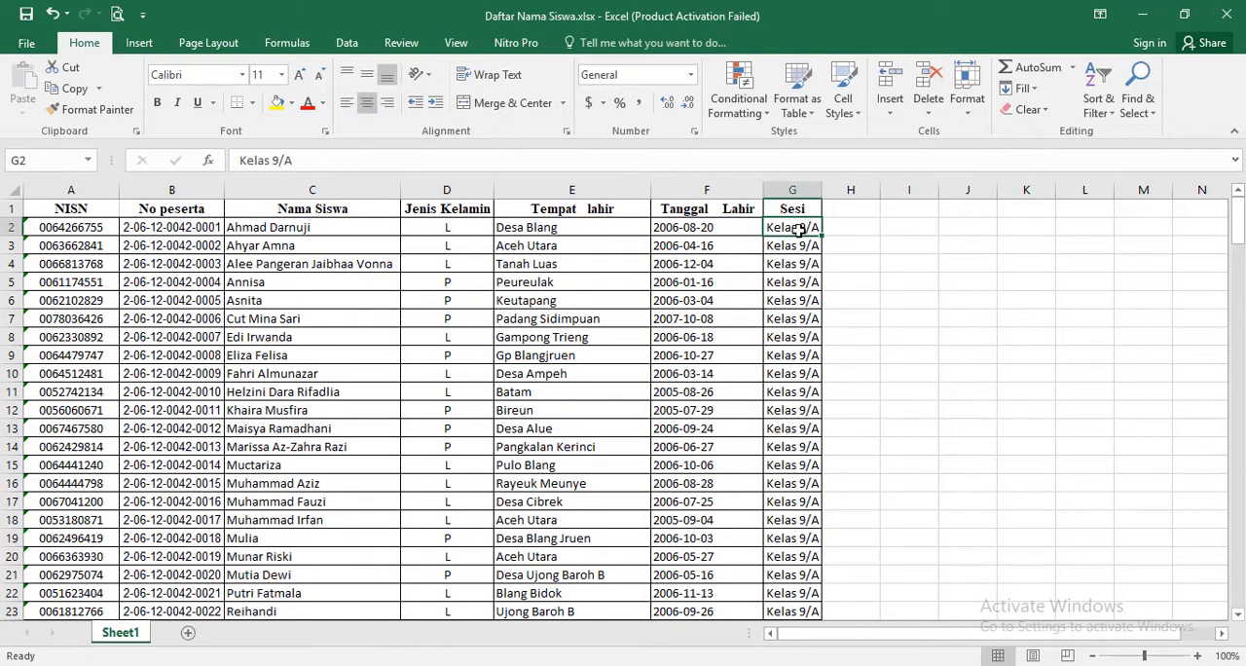
{"action": "key", "text": "shift+Down"}
{"action": "key", "text": "shift+Down"}
{"action": "key", "text": "shift+Down"}
{"action": "key", "text": "shift+Down"}
{"action": "key", "text": "shift+Down"}
{"action": "key", "text": "shift+Down"}
{"action": "key", "text": "shift+Down"}
{"action": "key", "text": "shift+Down"}
{"action": "key", "text": "shift+Down"}
{"action": "key", "text": "shift+Down"}
{"action": "key", "text": "shift+Down"}
{"action": "key", "text": "shift+Down"}
{"action": "key", "text": "shift+Down"}
{"action": "key", "text": "shift+Down"}
{"action": "key", "text": "shift+Down"}
{"action": "key", "text": "shift+Down"}
{"action": "key", "text": "shift+Down"}
{"action": "key", "text": "shift+Down"}
{"action": "key", "text": "shift+Down"}
{"action": "key", "text": "shift+Down"}
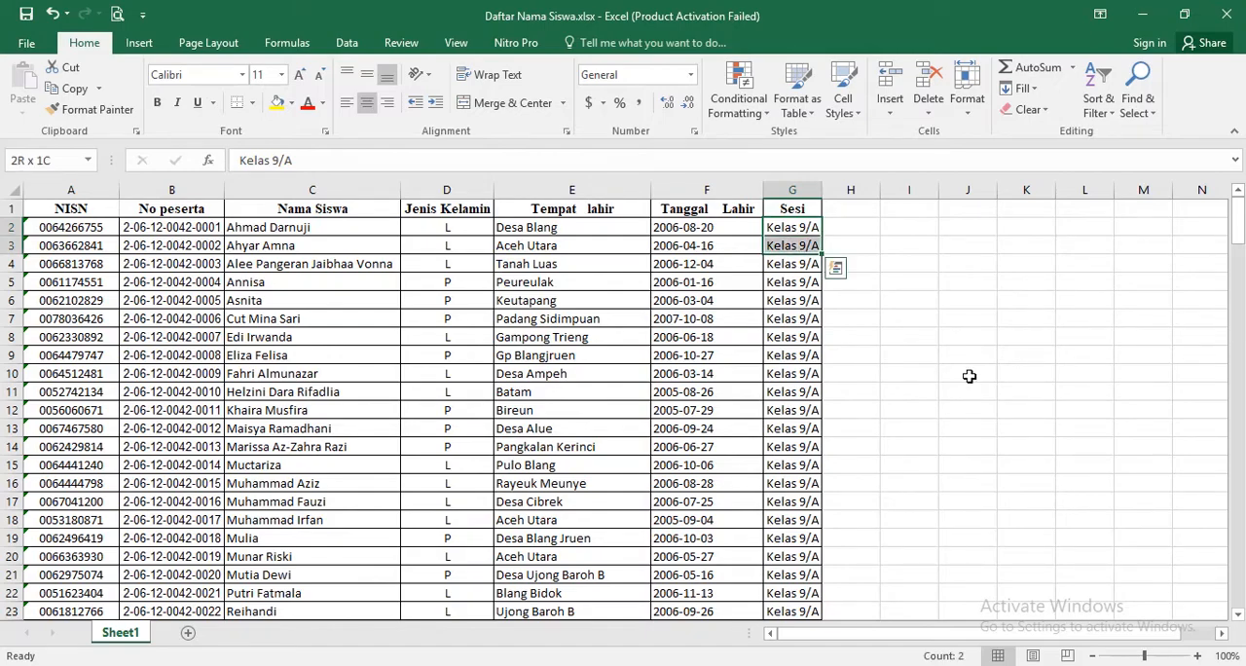
{"action": "key", "text": "shift+Down"}
{"action": "key", "text": "shift+Down"}
{"action": "key", "text": "shift+Down"}
{"action": "key", "text": "shift+Down"}
{"action": "key", "text": "shift+Down"}
{"action": "key", "text": "shift+Down"}
{"action": "key", "text": "shift+Down"}
{"action": "key", "text": "shift+Down"}
{"action": "key", "text": "shift+Down"}
{"action": "key", "text": "shift+Down"}
{"action": "key", "text": "shift+Down"}
{"action": "key", "text": "shift+Down"}
{"action": "key", "text": "shift+Down"}
{"action": "key", "text": "shift+Down"}
{"action": "key", "text": "shift+Down"}
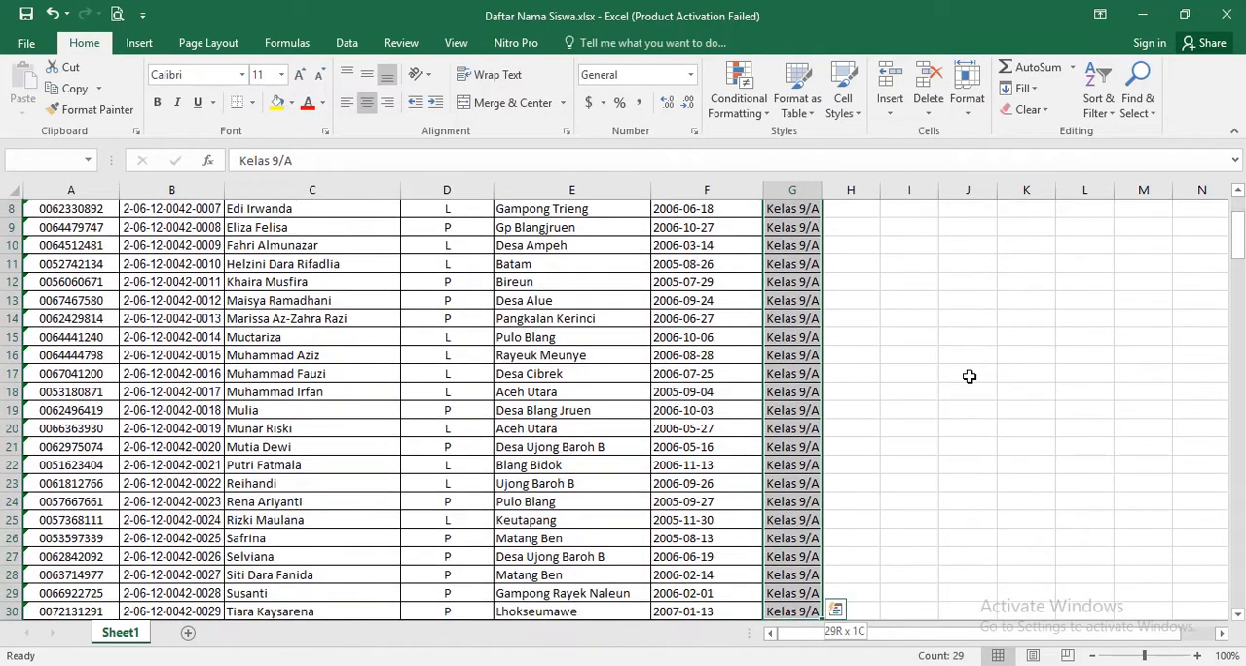
{"action": "key", "text": "shift+Down"}
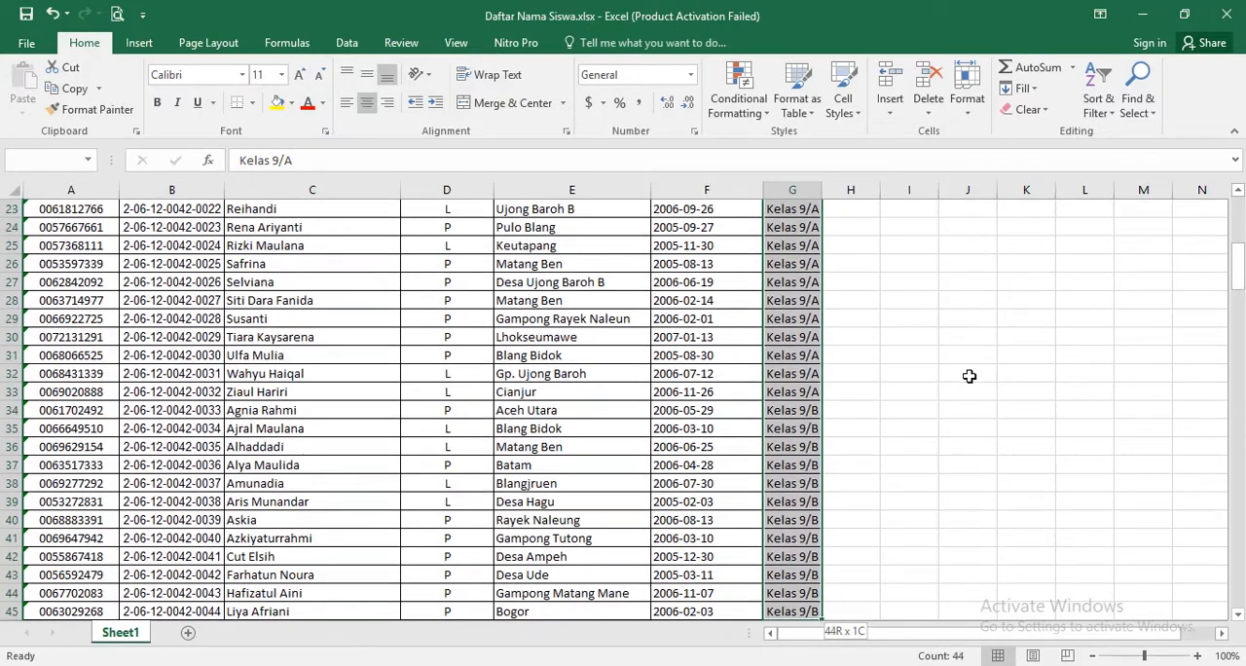
{"action": "key", "text": "shift+Down"}
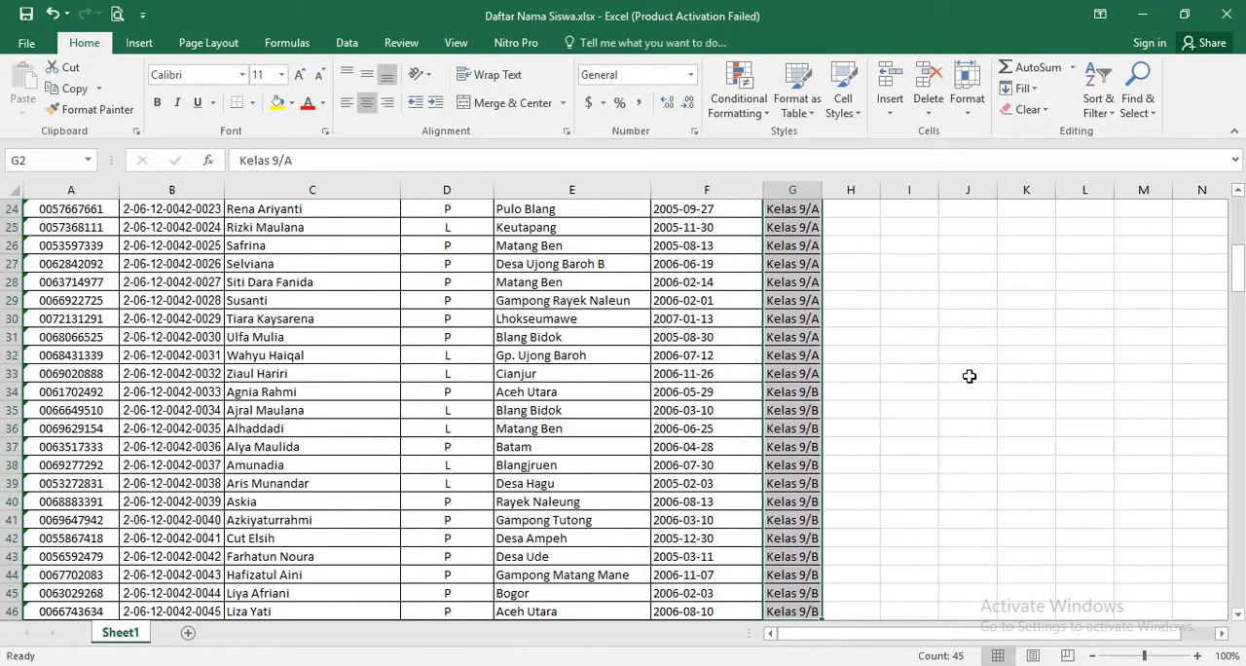
{"action": "key", "text": "ctrl+z"}
{"action": "left_click", "coordinate": [862, 302]}
- Enter session 1 in G2 and fill it down to G46
{"action": "left_click", "coordinate": [808, 225]}
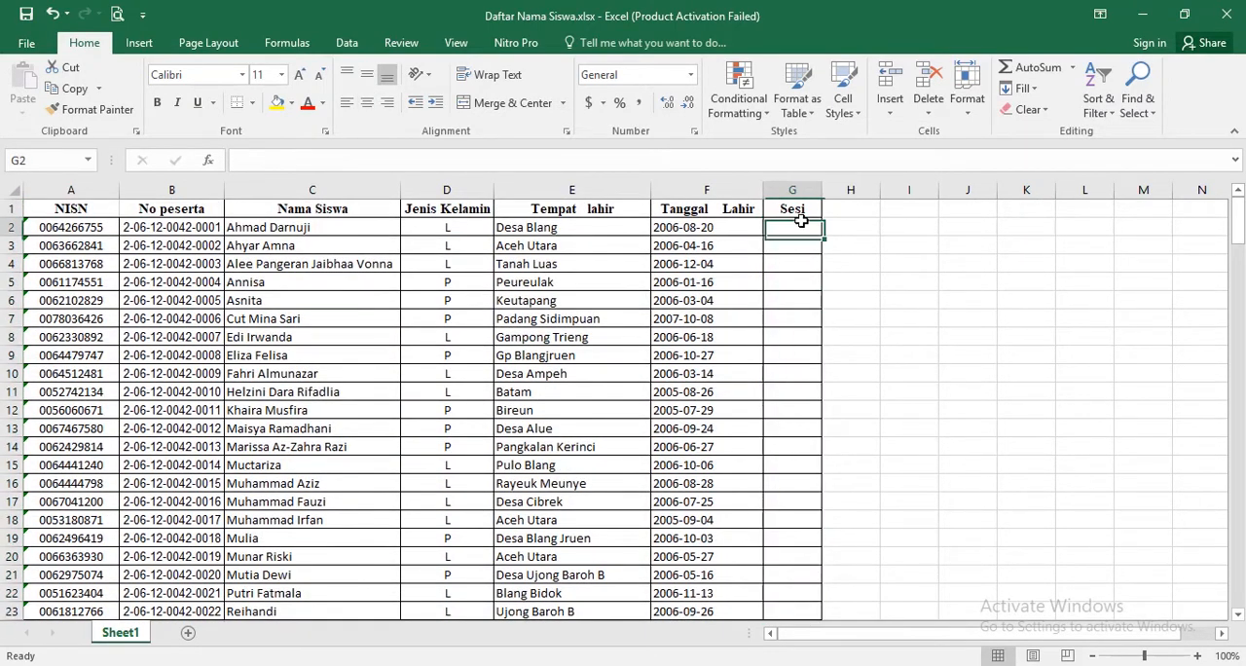
{"action": "type", "text": "1"}
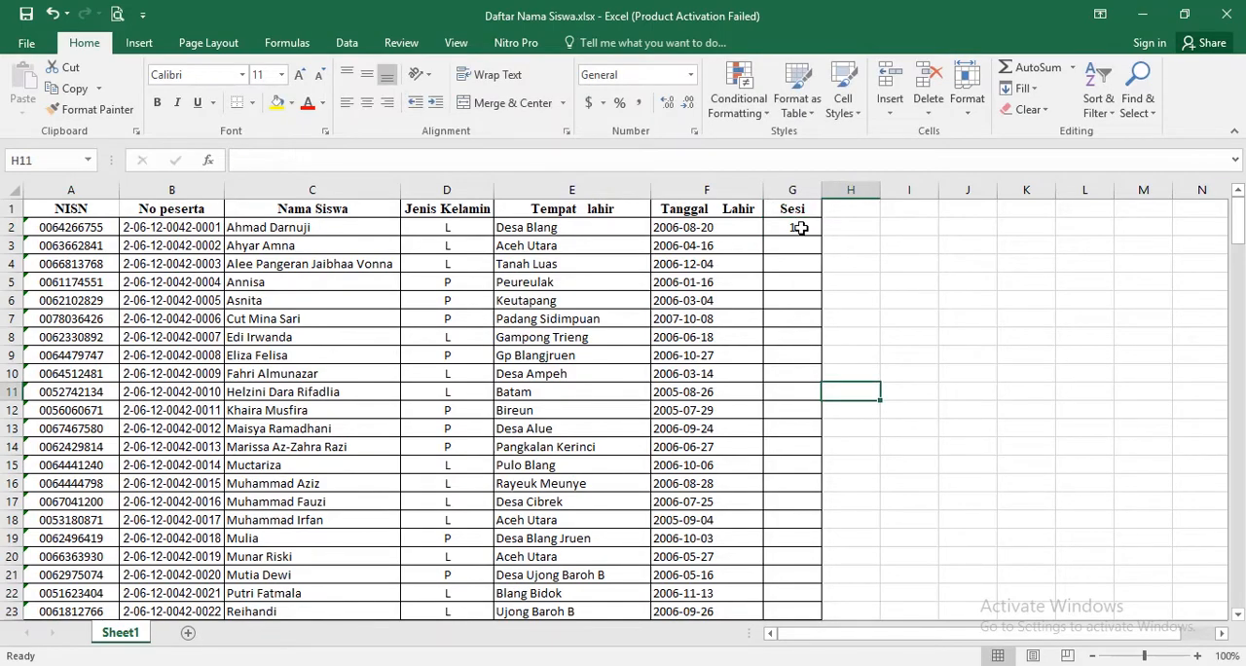
{"action": "left_click", "coordinate": [801, 231]}
{"action": "left_click_drag", "start_coordinate": [822, 235], "coordinate": [801, 384]}
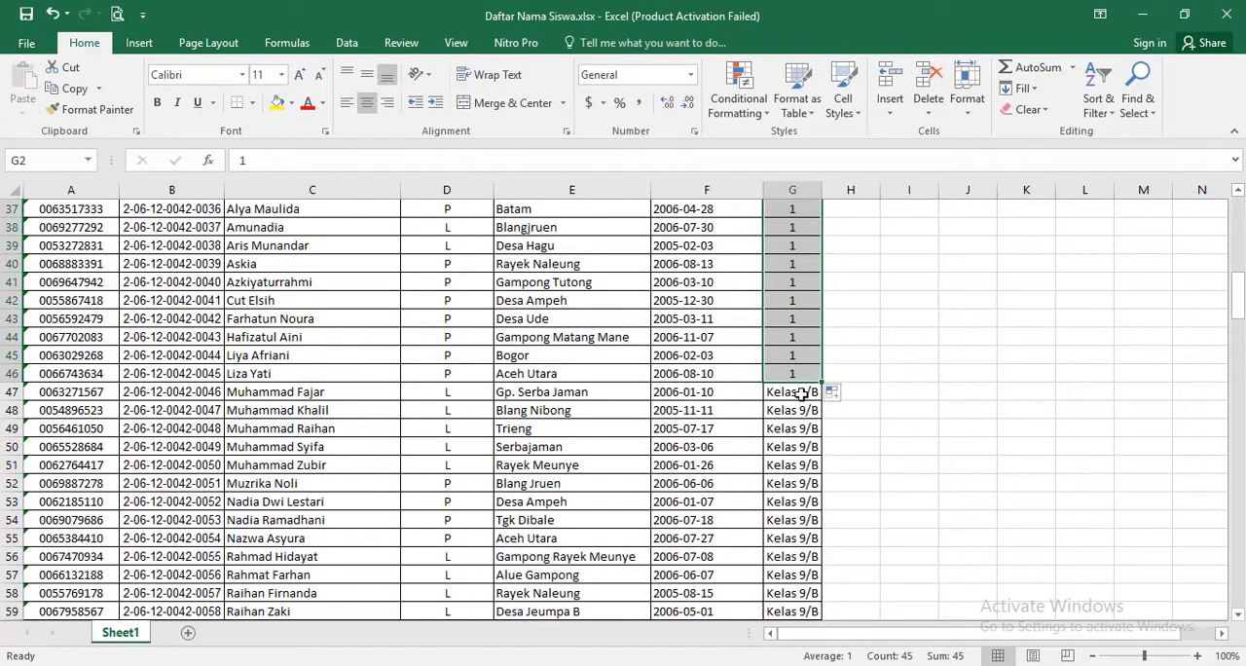
- Clear the class names from the Sesi column for the next block of students, starting at G47
{"action": "left_click", "coordinate": [800, 391]}
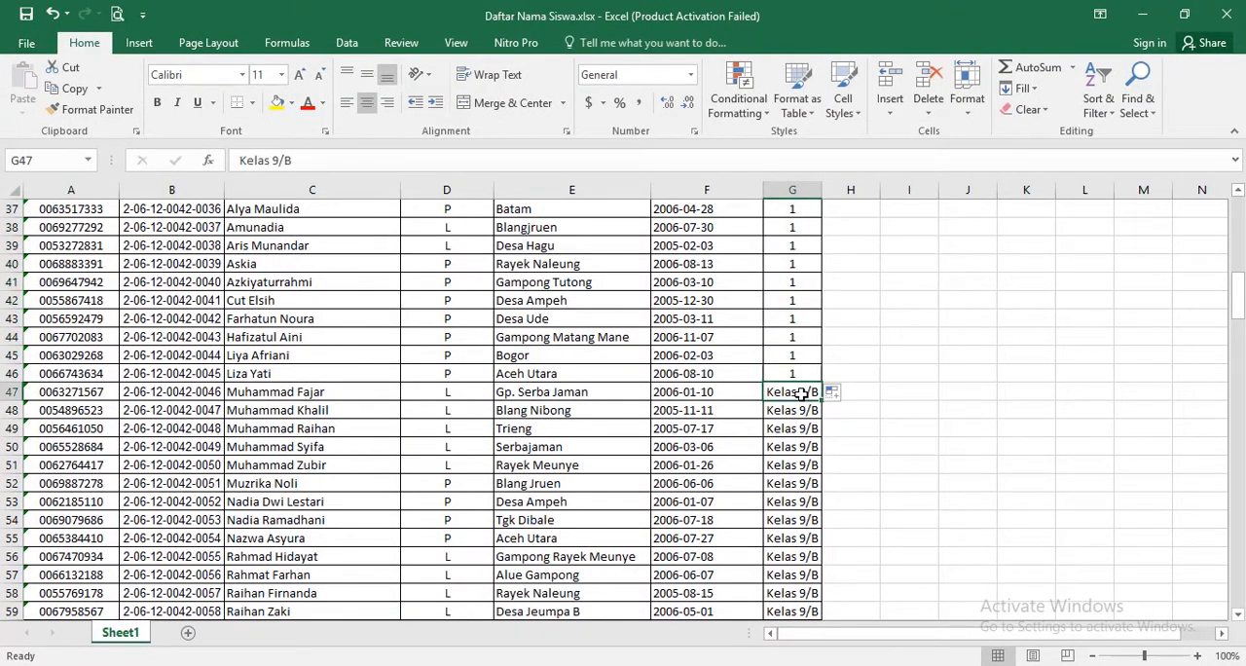
{"action": "key", "text": "shift+Down"}
{"action": "key", "text": "shift+Down"}
{"action": "key", "text": "shift+Down"}
{"action": "key", "text": "shift+Down"}
{"action": "key", "text": "shift+Down"}
{"action": "key", "text": "shift+Down"}
{"action": "key", "text": "shift+Down"}
{"action": "key", "text": "shift+Down"}
{"action": "key", "text": "shift+Down"}
{"action": "key", "text": "shift+Down"}
{"action": "key", "text": "shift+Down"}
{"action": "key", "text": "shift+Down"}
{"action": "key", "text": "shift+Down"}
{"action": "key", "text": "shift+Down"}
{"action": "key", "text": "shift+Down"}
{"action": "key", "text": "shift+Down"}
{"action": "key", "text": "shift+Down"}
{"action": "key", "text": "shift+Down"}
{"action": "key", "text": "shift+Down"}
{"action": "key", "text": "shift+Down"}
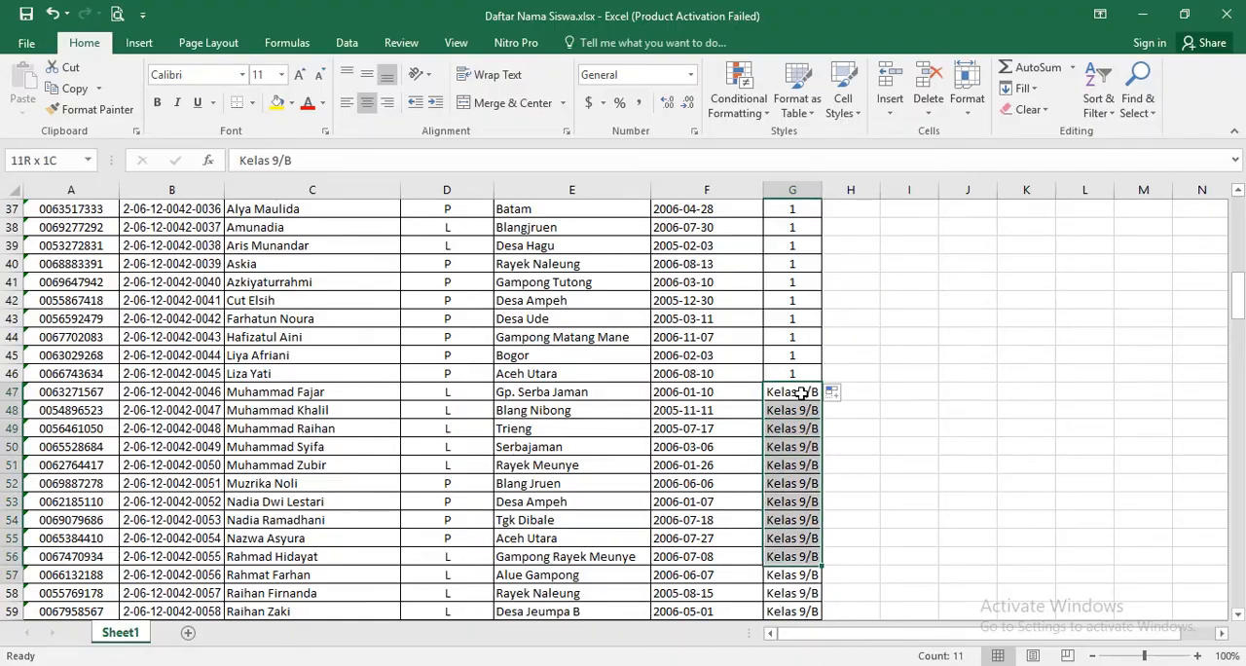
{"action": "key", "text": "shift+Down"}
{"action": "key", "text": "shift+Down"}
{"action": "key", "text": "shift+Down"}
{"action": "key", "text": "shift+Down"}
{"action": "key", "text": "shift+Down"}
{"action": "key", "text": "shift+Down"}
{"action": "key", "text": "shift+Down"}
{"action": "key", "text": "shift+Down"}
{"action": "key", "text": "shift+Down"}
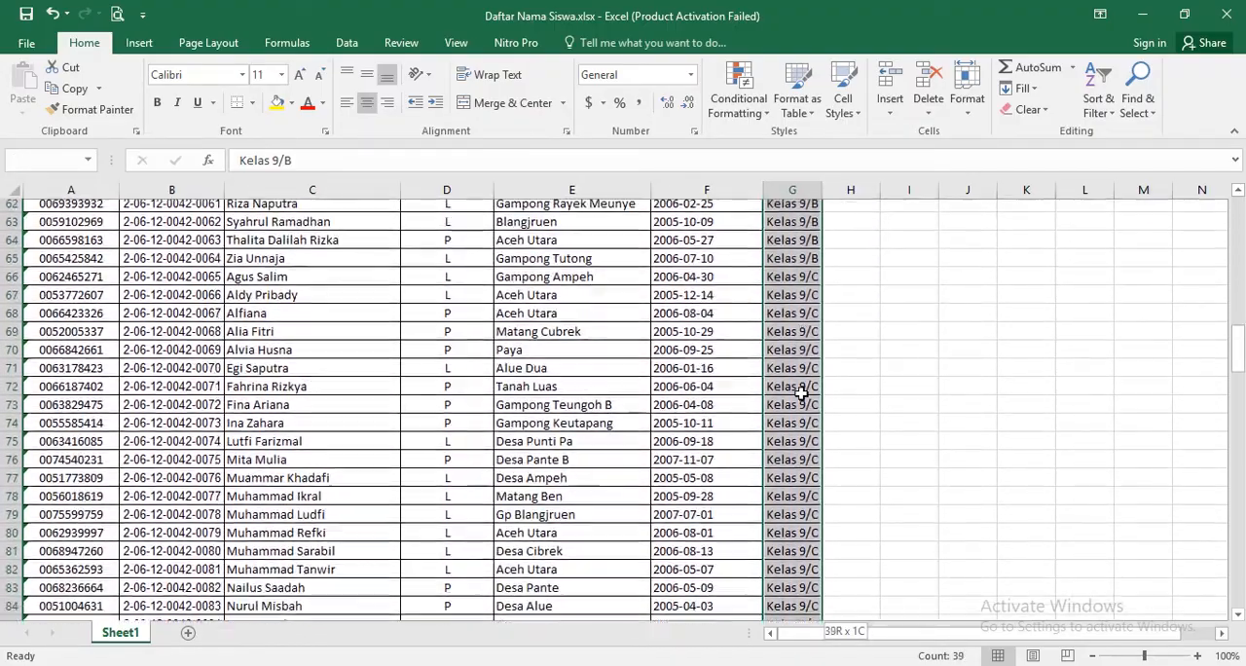
{"action": "key", "text": "shift+Down"}
{"action": "key", "text": "shift+Down"}
{"action": "key", "text": "shift+Down"}
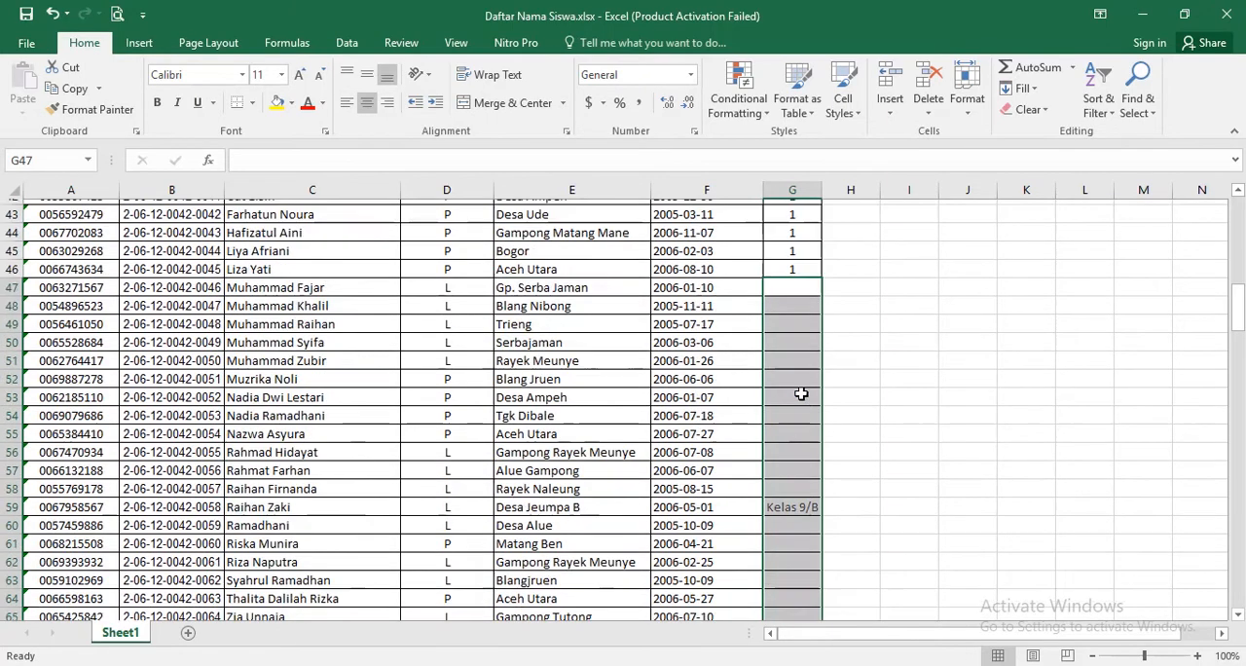
- Enter session 2 in the emptied cell G47 and fill it down to G91
{"action": "key", "text": "Delete"}
{"action": "scroll", "coordinate": [800, 393], "scroll_direction": "up", "scroll_amount": 11}
{"action": "left_click", "coordinate": [798, 414]}
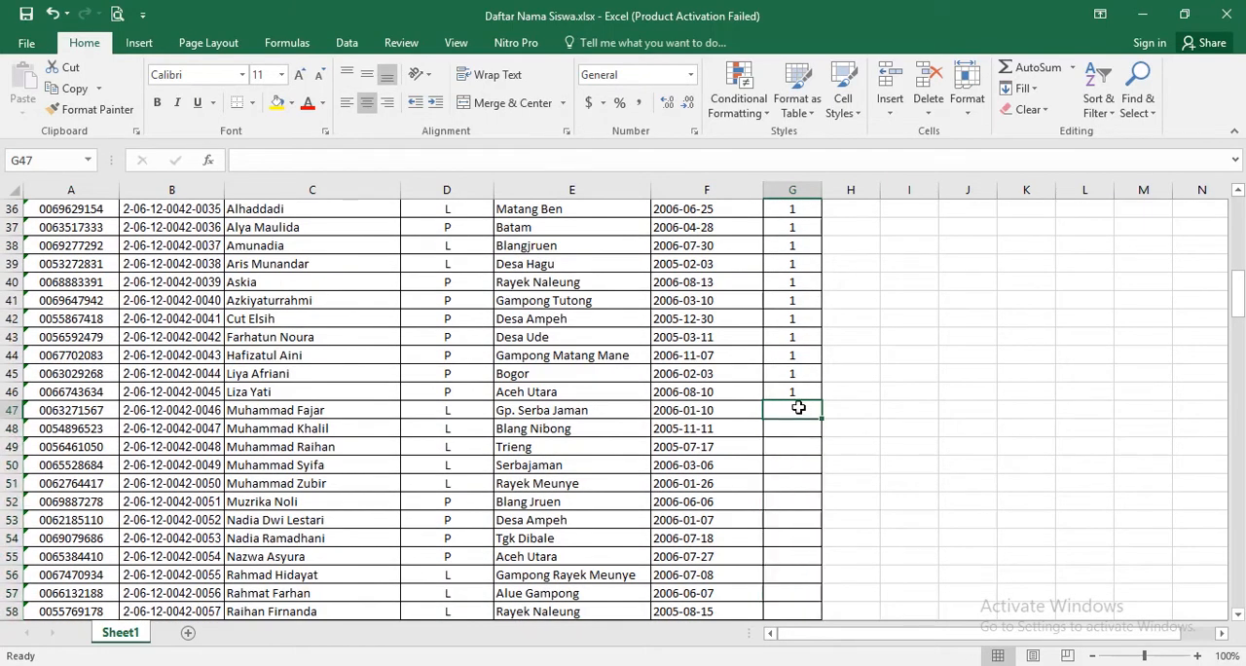
{"action": "type", "text": "2"}
{"action": "left_click", "coordinate": [856, 425]}
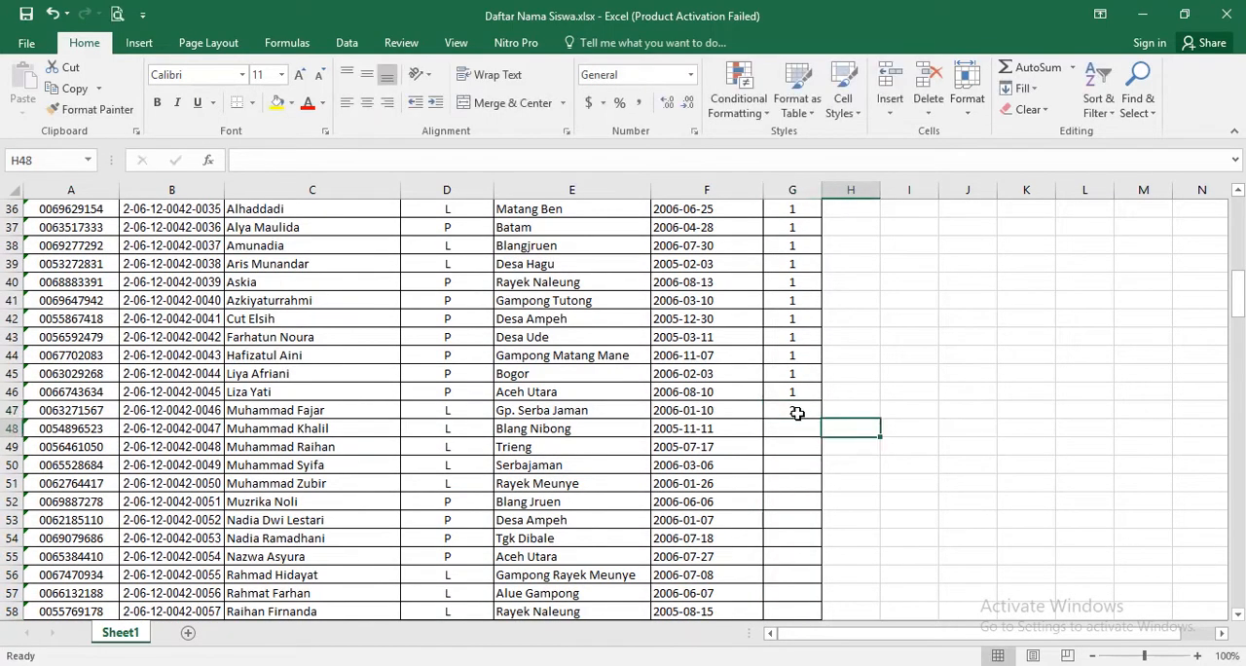
{"action": "left_click", "coordinate": [799, 411]}
{"action": "double_click", "coordinate": [826, 418]}
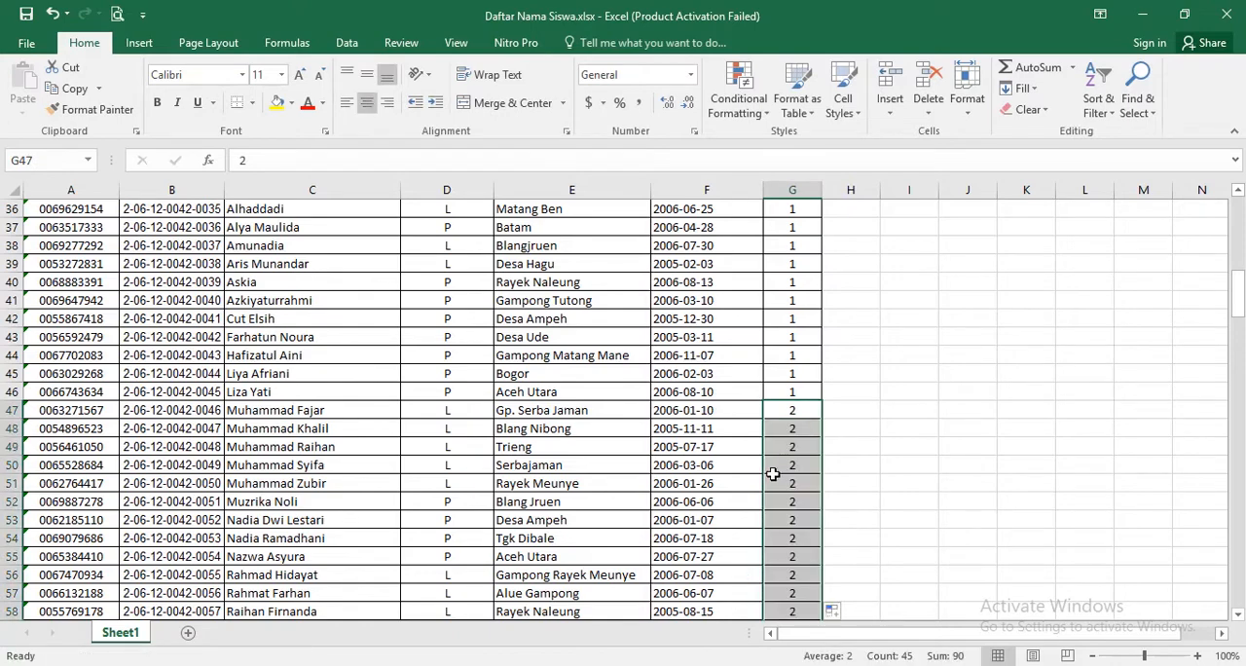
- Clear the class names from the Sesi column for the next 45 students, cells G92 to G136
{"action": "scroll", "coordinate": [798, 482], "scroll_direction": "down", "scroll_amount": 12}
{"action": "scroll", "coordinate": [797, 493], "scroll_direction": "down", "scroll_amount": 1}
{"action": "left_click", "coordinate": [794, 520]}
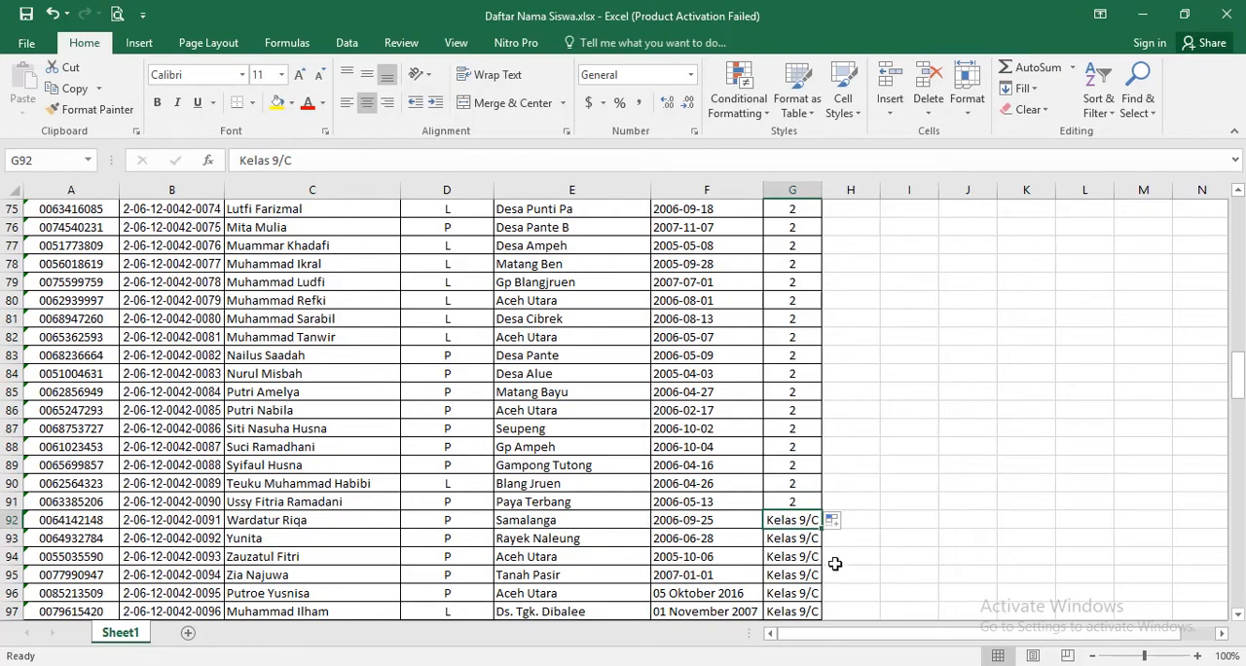
{"action": "key", "text": "shift+Down"}
{"action": "key", "text": "shift+Down"}
{"action": "key", "text": "shift+Down"}
{"action": "key", "text": "shift+Down"}
{"action": "key", "text": "shift+Down"}
{"action": "key", "text": "shift+Down"}
{"action": "key", "text": "shift+Down"}
{"action": "key", "text": "shift+Down"}
{"action": "key", "text": "shift+Down"}
{"action": "key", "text": "shift+Down"}
{"action": "key", "text": "shift+Down"}
{"action": "key", "text": "shift+Down"}
{"action": "key", "text": "shift+Down"}
{"action": "key", "text": "shift+Down"}
{"action": "key", "text": "shift+Down"}
{"action": "key", "text": "shift+Down"}
{"action": "key", "text": "shift+Down"}
{"action": "key", "text": "shift+Down"}
{"action": "key", "text": "shift+Down"}
{"action": "key", "text": "shift+Down"}
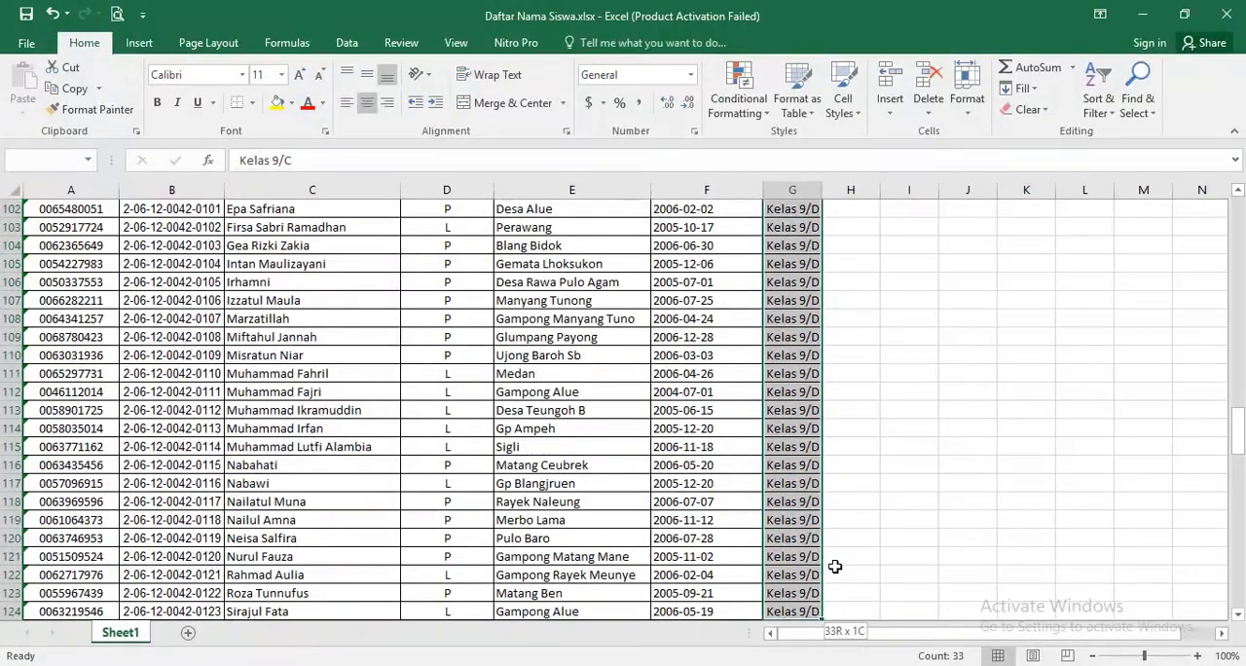
{"action": "key", "text": "shift+Down"}
{"action": "key", "text": "shift+Down"}
{"action": "key", "text": "shift+Down"}
{"action": "key", "text": "shift+Down"}
{"action": "key", "text": "shift+Down"}
{"action": "key", "text": "shift+Down"}
{"action": "key", "text": "shift+Down"}
{"action": "key", "text": "shift+Down"}
{"action": "key", "text": "shift+Down"}
{"action": "key", "text": "shift+Down"}
{"action": "key", "text": "shift+Down"}
{"action": "key", "text": "shift+Down"}
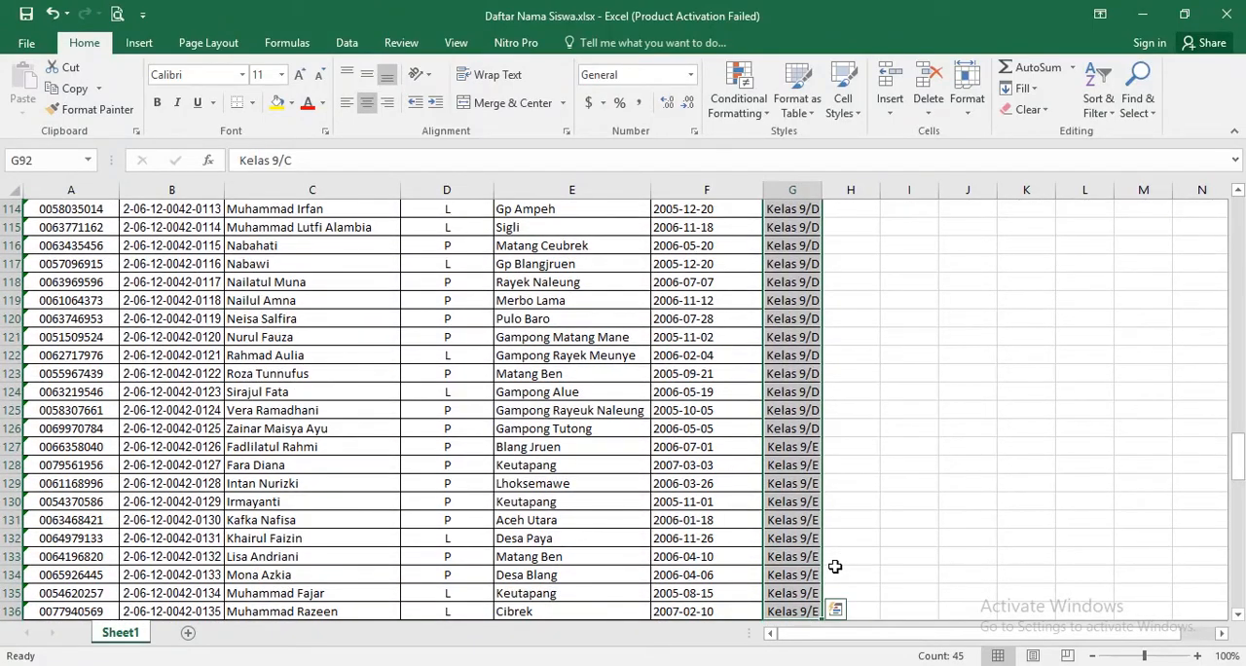
{"action": "key", "text": "Delete"}
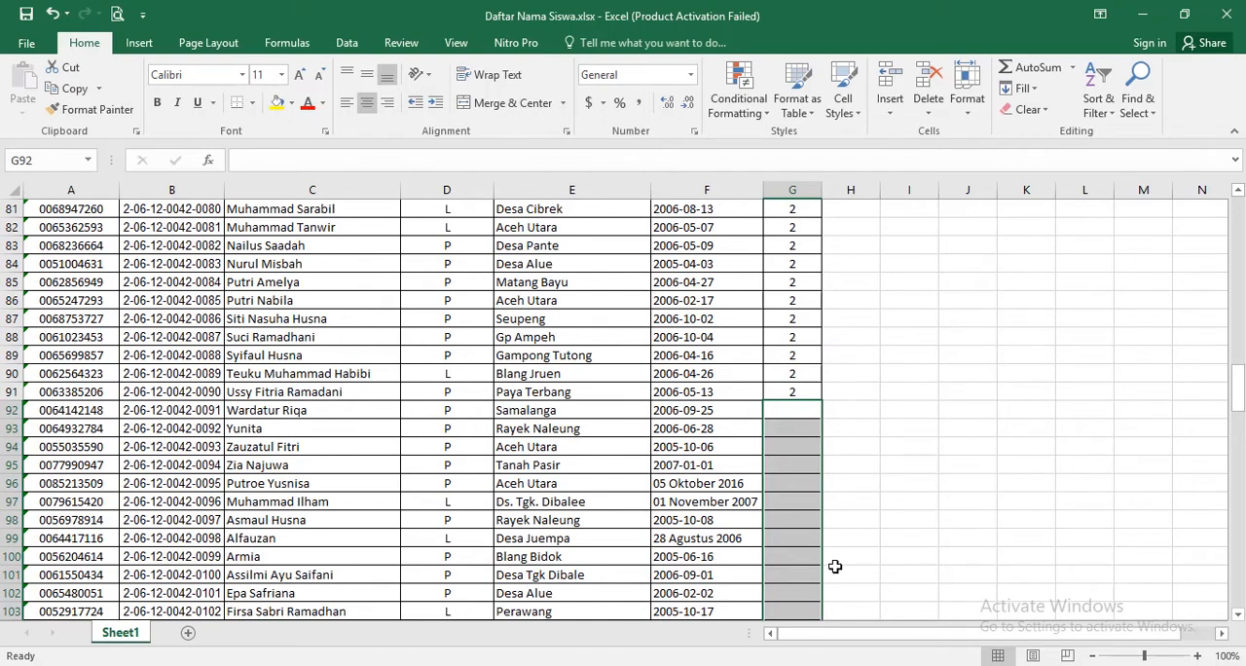
- Enter session 3 in G92 and fill it down to G136
{"action": "left_click", "coordinate": [796, 418]}
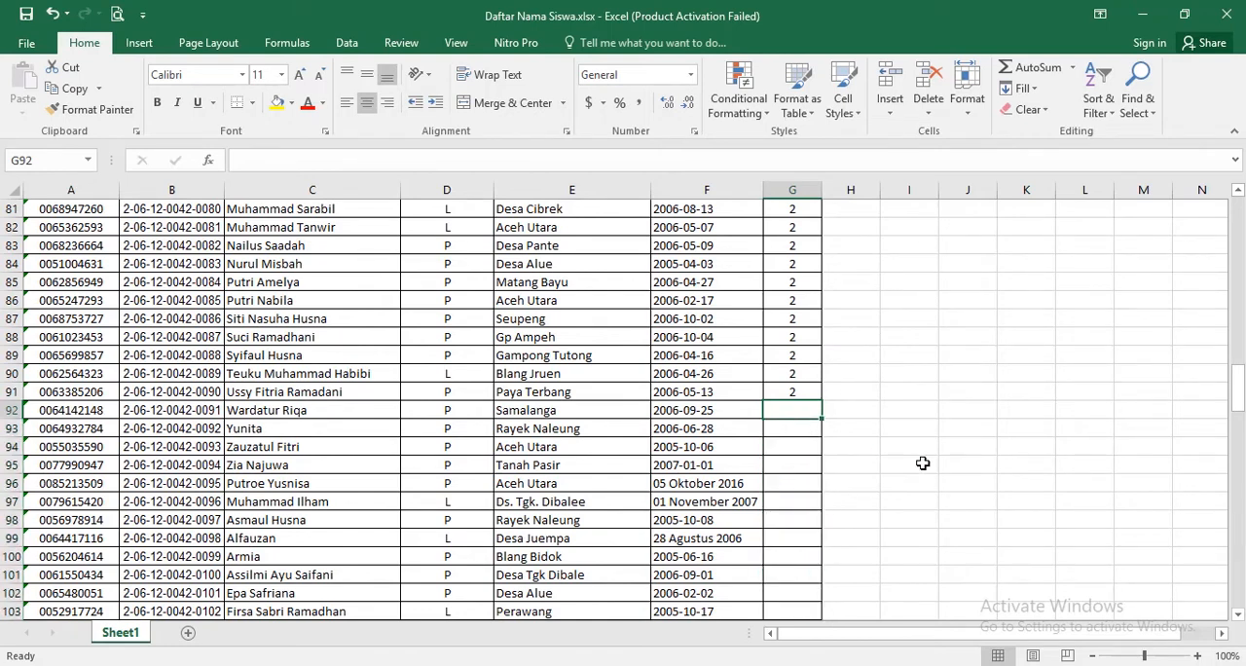
{"action": "type", "text": "3"}
{"action": "key", "text": "Return"}
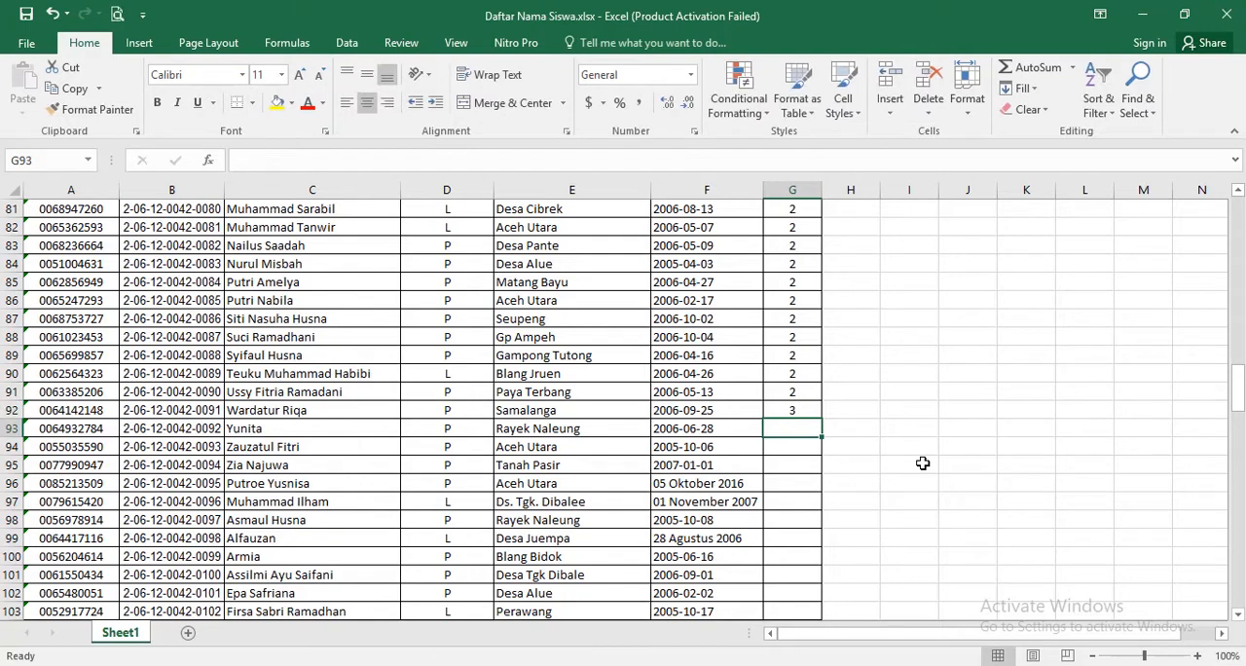
{"action": "left_click", "coordinate": [804, 414]}
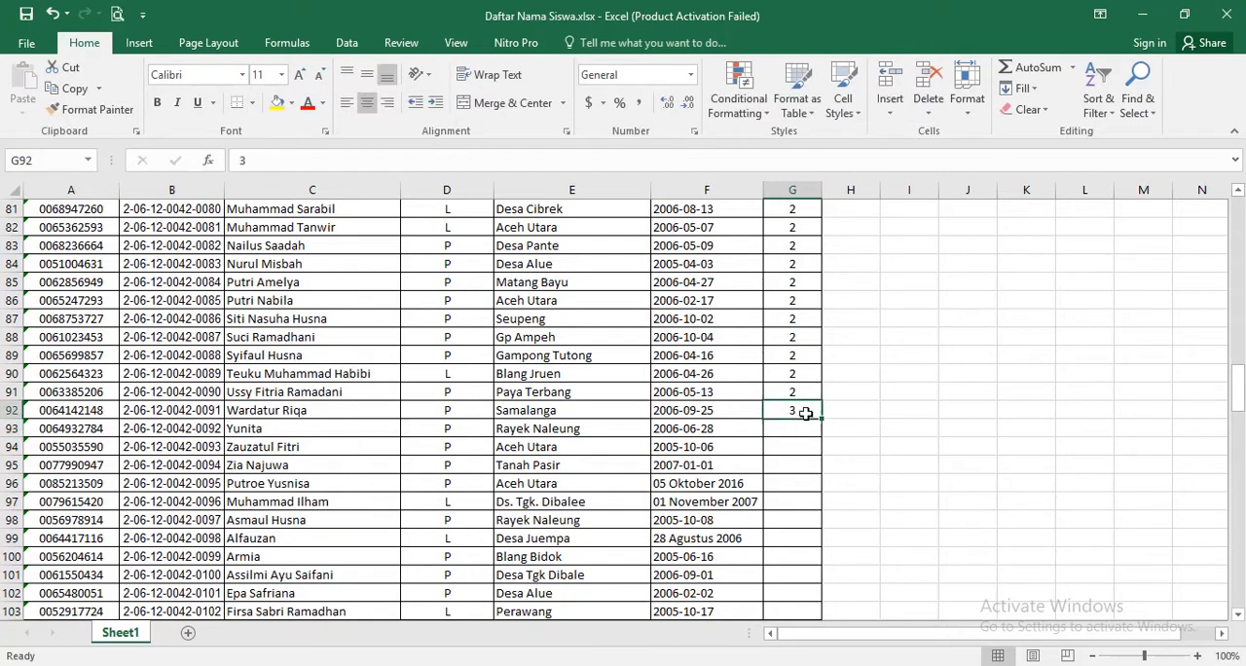
{"action": "double_click", "coordinate": [822, 421]}
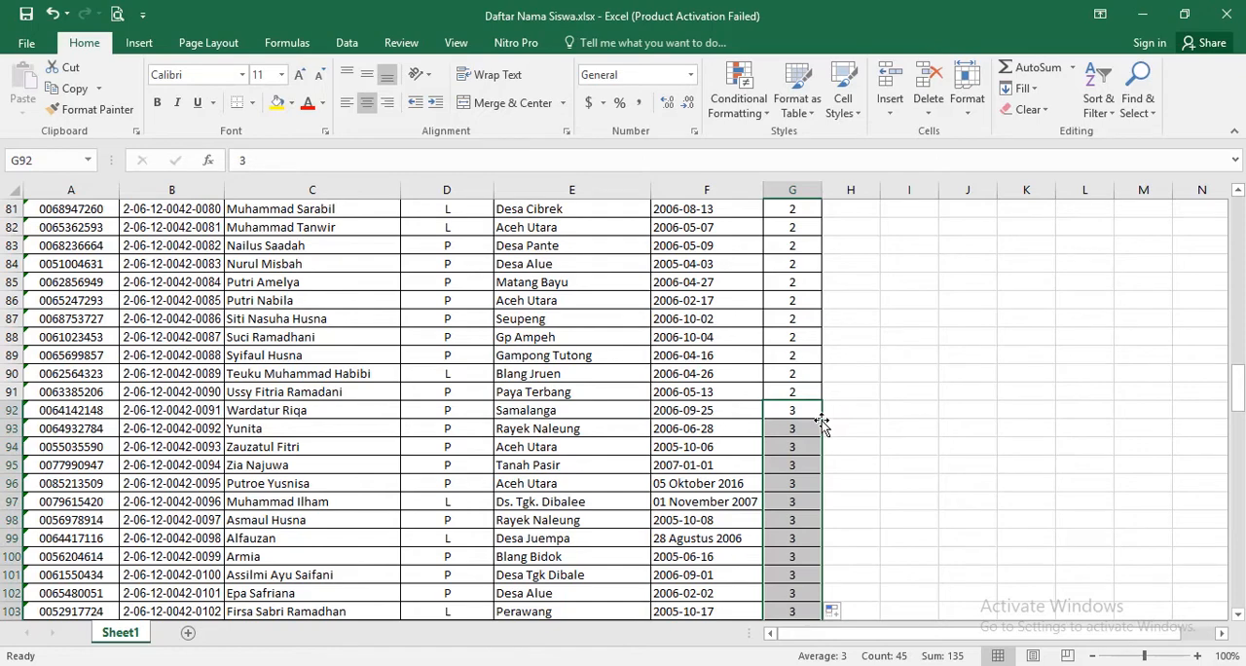
- Replace the class name in G137 with session 4 and fill it down to the last student, G181
{"action": "scroll", "coordinate": [786, 474], "scroll_direction": "down", "scroll_amount": 17}
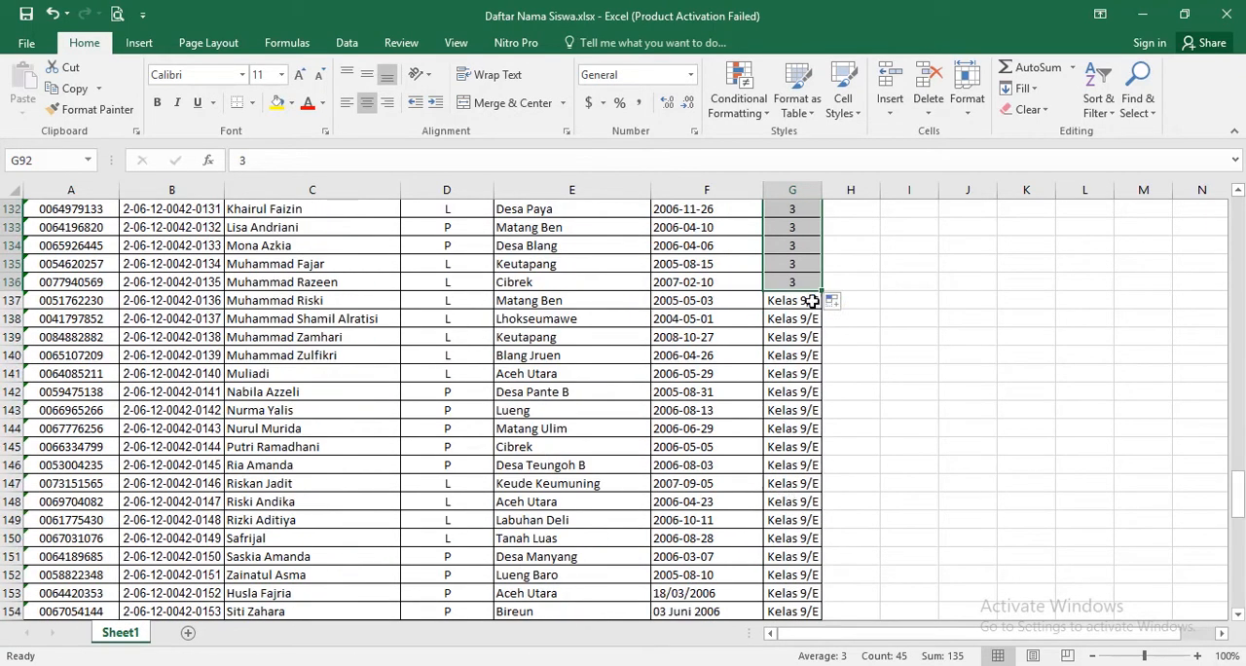
{"action": "left_click", "coordinate": [809, 302]}
{"action": "type", "text": "4"}
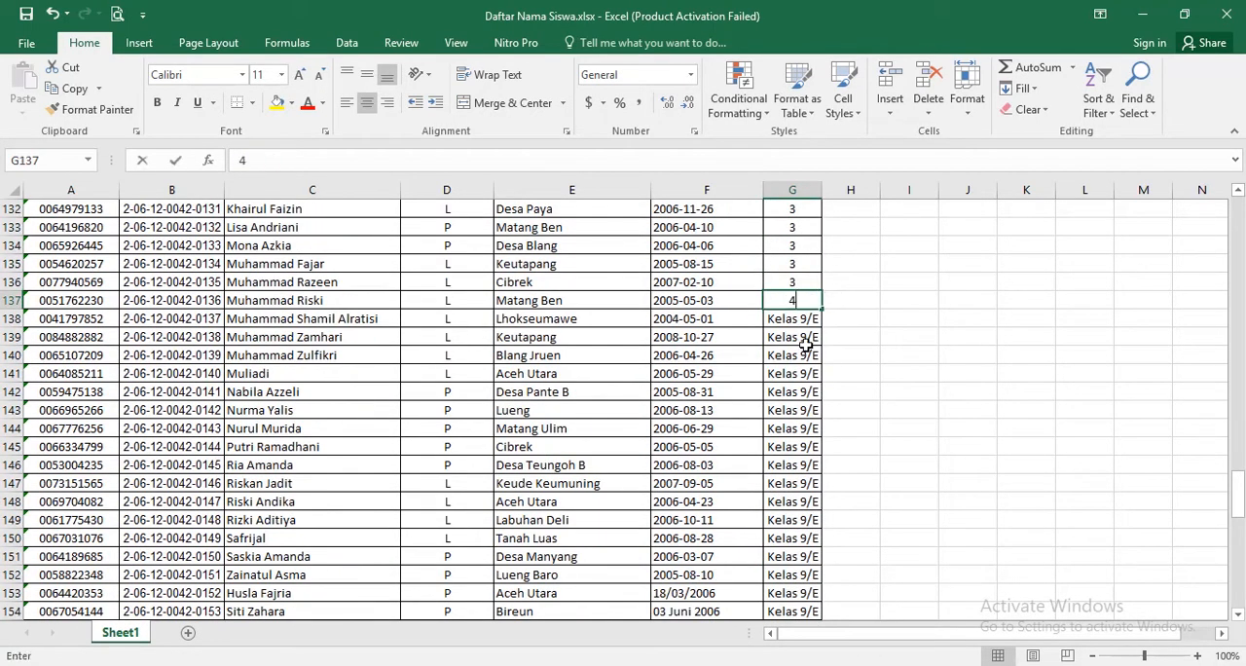
{"action": "left_click", "coordinate": [910, 356]}
{"action": "left_click", "coordinate": [810, 302]}
{"action": "double_click", "coordinate": [825, 309]}
- Review the session numbers in the Sesi column from the last student back up to the first
{"action": "scroll", "coordinate": [803, 453], "scroll_direction": "down", "scroll_amount": 6}
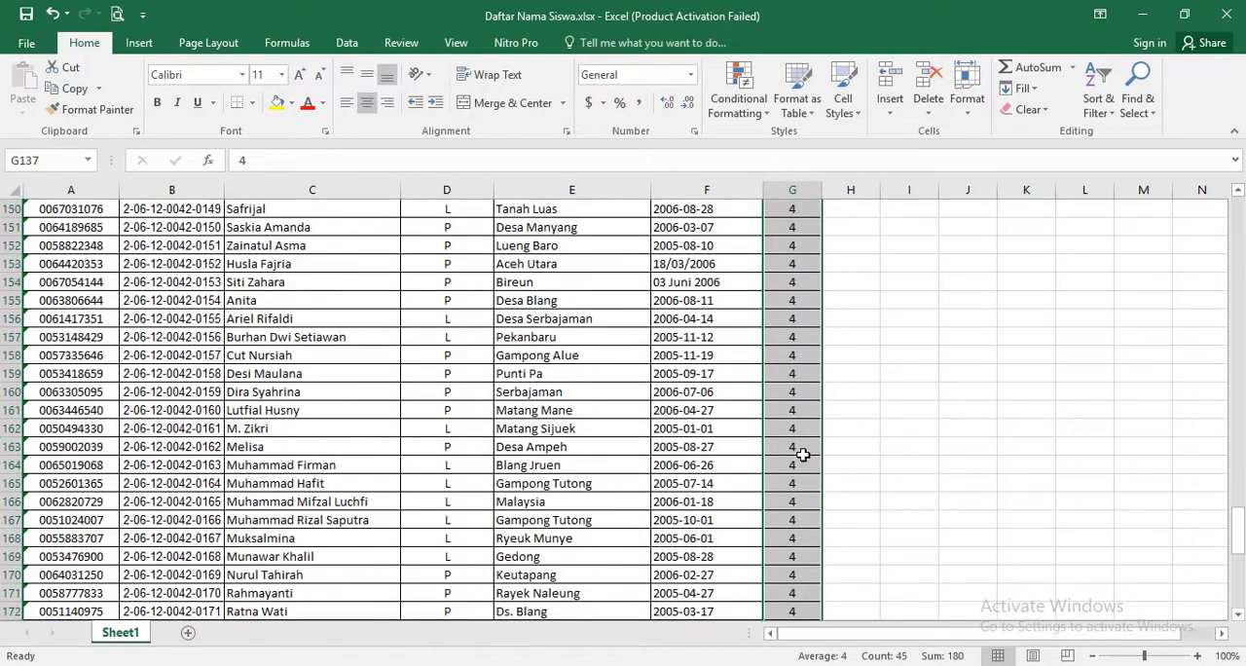
{"action": "scroll", "coordinate": [803, 455], "scroll_direction": "down", "scroll_amount": 6}
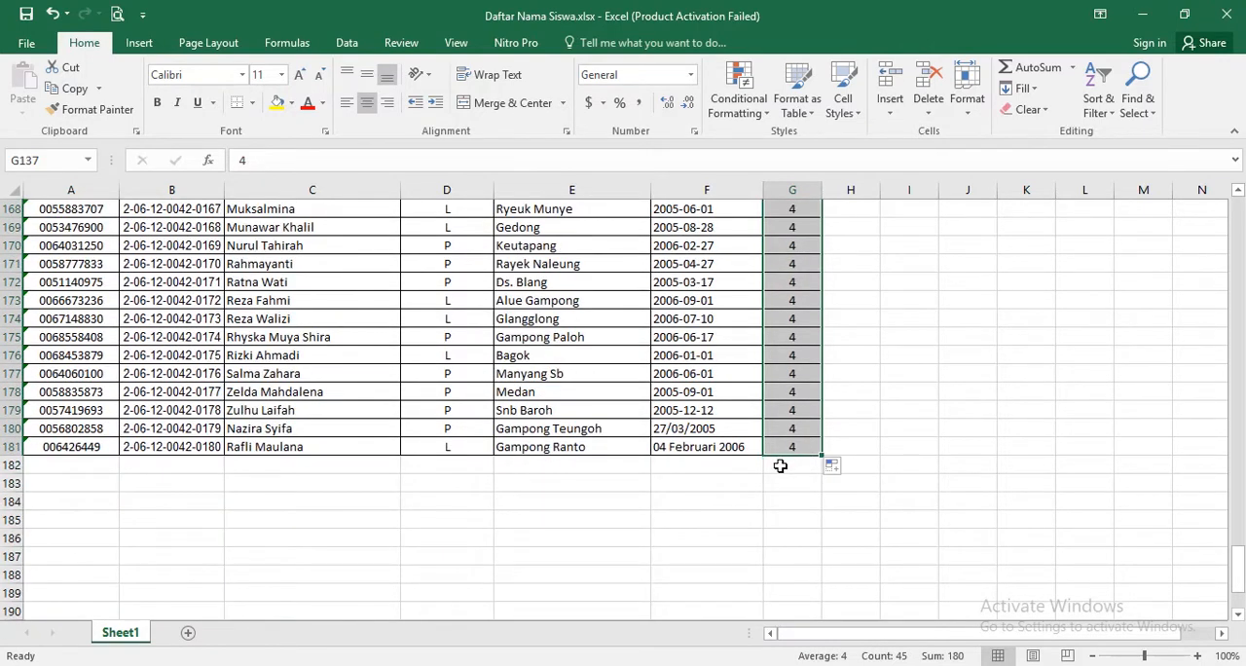
{"action": "scroll", "coordinate": [779, 467], "scroll_direction": "up", "scroll_amount": 8}
{"action": "scroll", "coordinate": [779, 389], "scroll_direction": "down", "scroll_amount": 7}
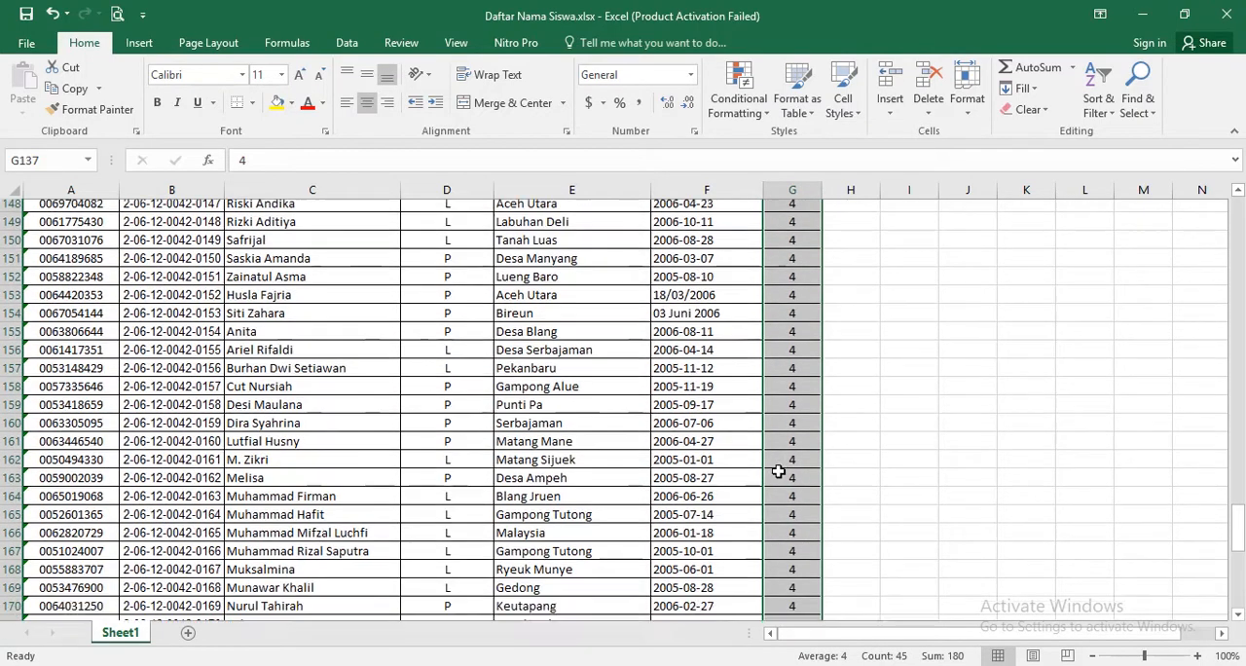
{"action": "scroll", "coordinate": [739, 491], "scroll_direction": "up", "scroll_amount": 6}
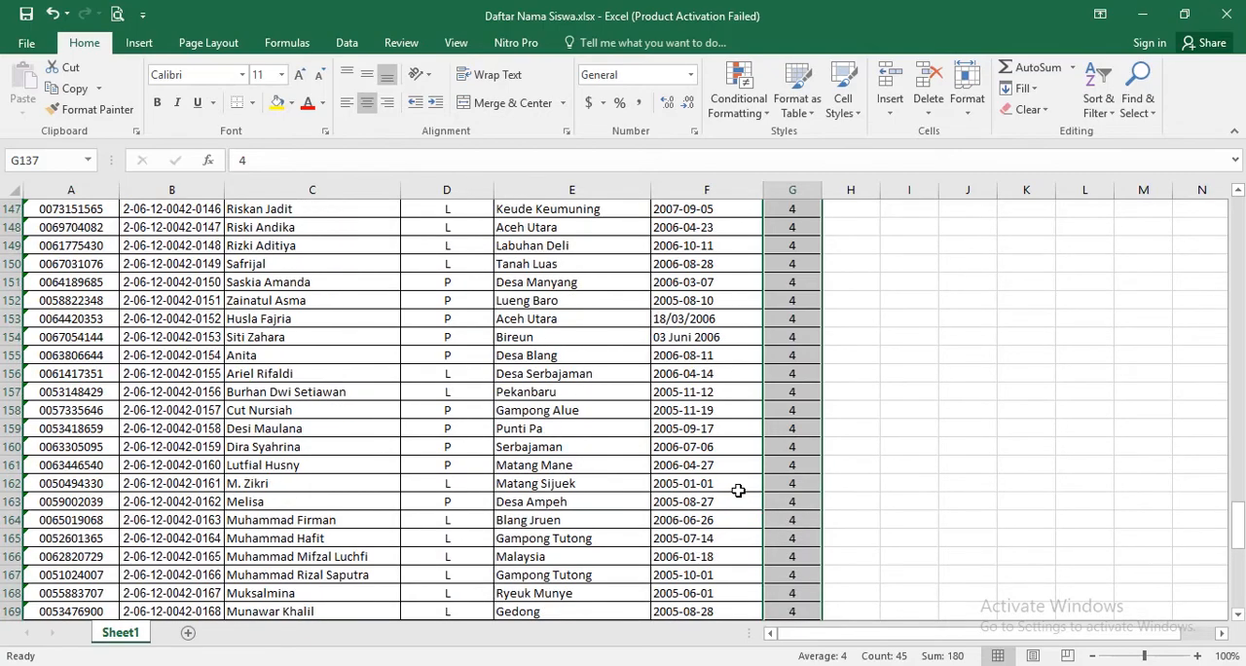
{"action": "scroll", "coordinate": [739, 491], "scroll_direction": "up", "scroll_amount": 20}
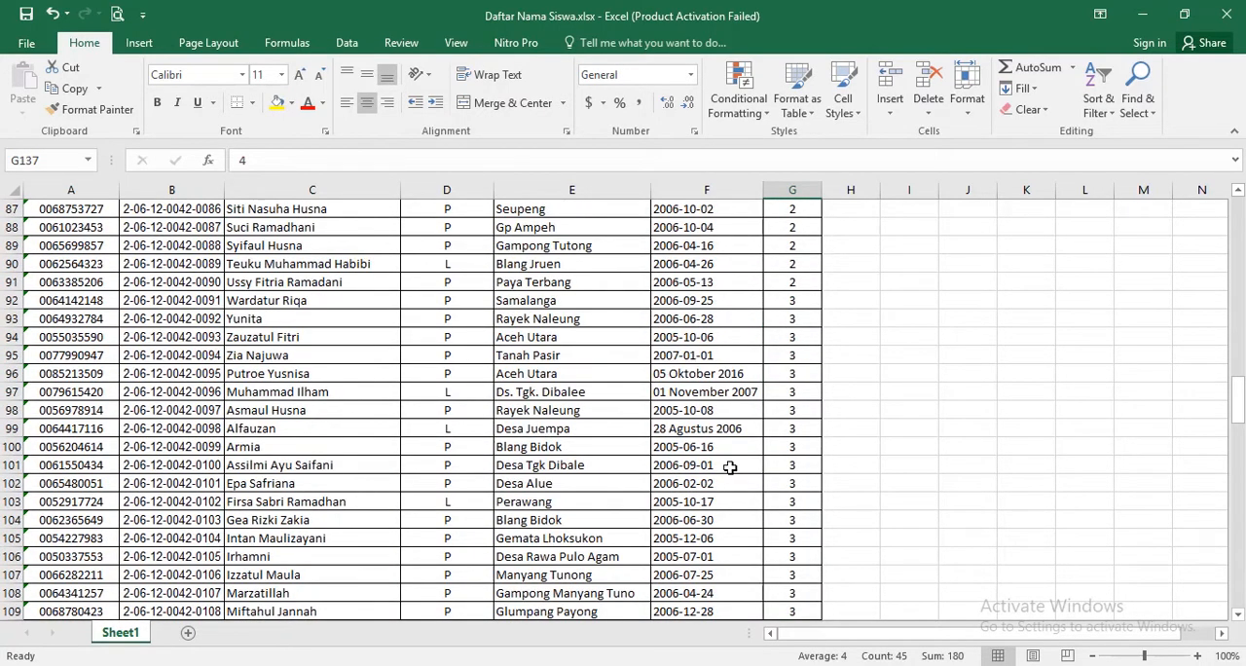
{"action": "scroll", "coordinate": [730, 468], "scroll_direction": "up", "scroll_amount": 20}
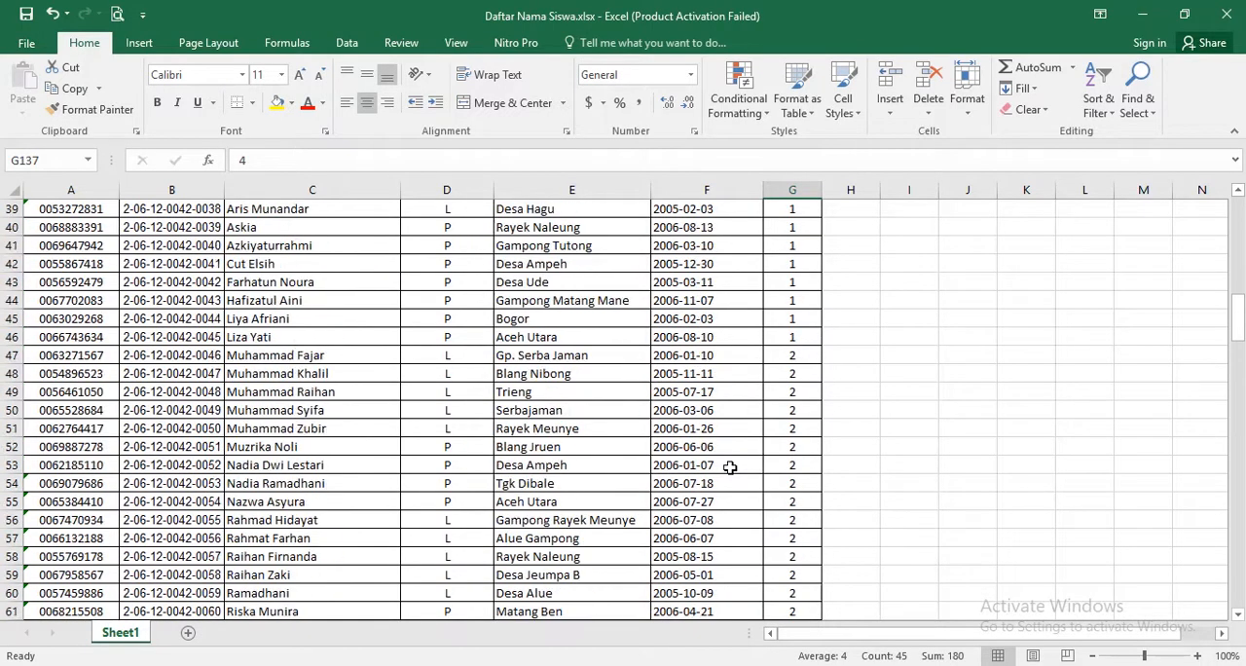
{"action": "left_click", "coordinate": [705, 357]}
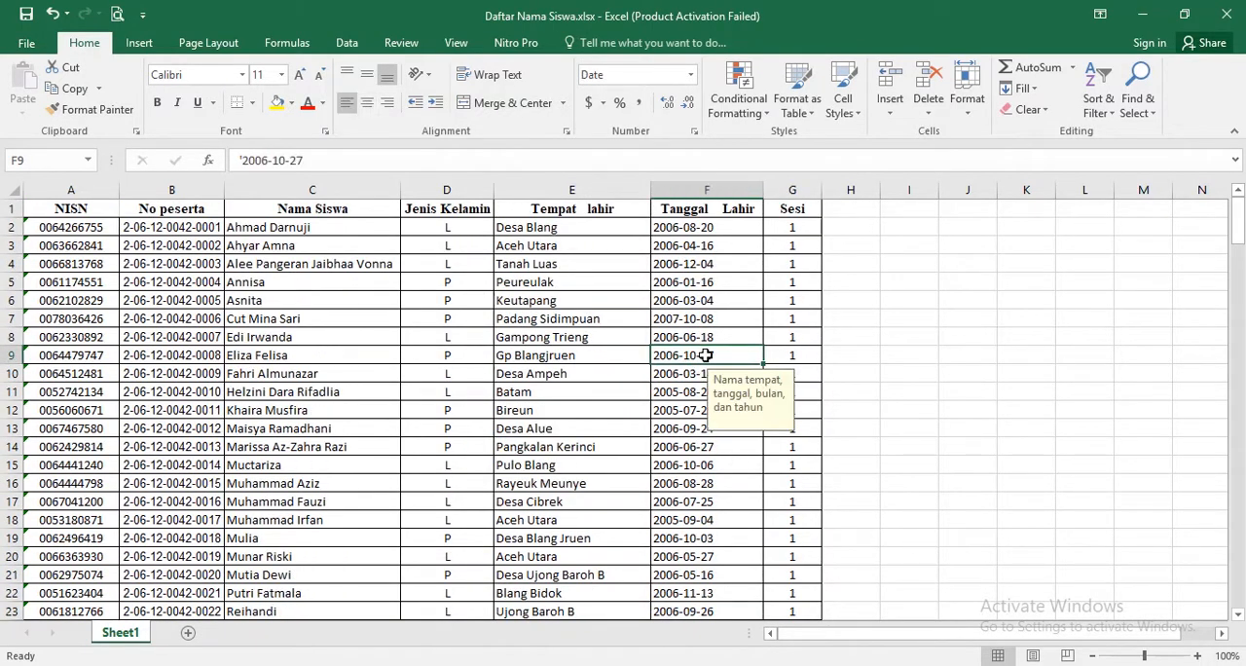
{"action": "left_click", "coordinate": [333, 246]}
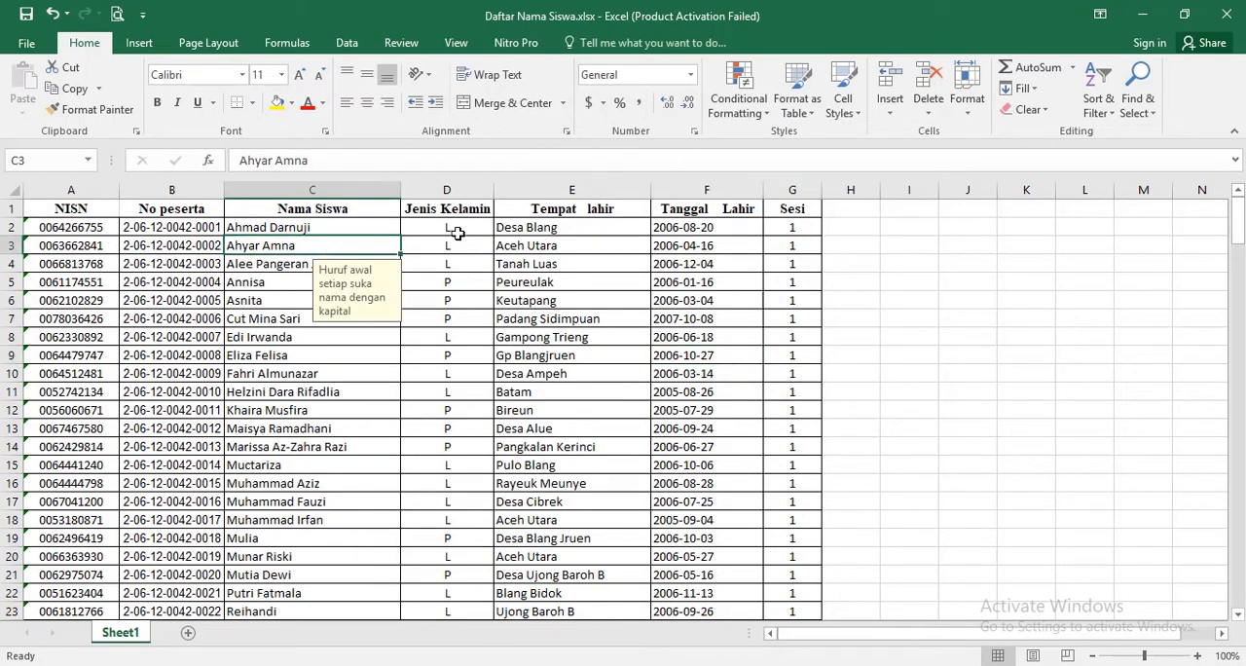
- Replace every L with Laki-Laki in the Jenis Kelamin column, cells D2 to D181
{"action": "left_click", "coordinate": [457, 231]}
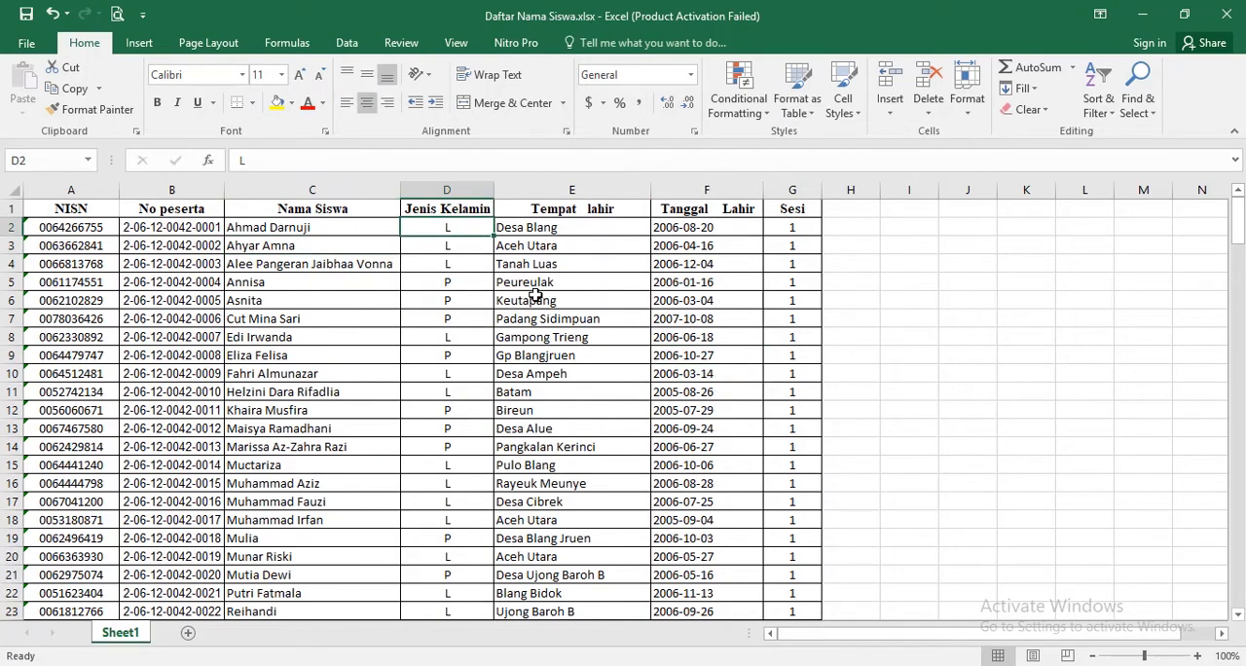
{"action": "key", "text": "ctrl+shift+Down"}
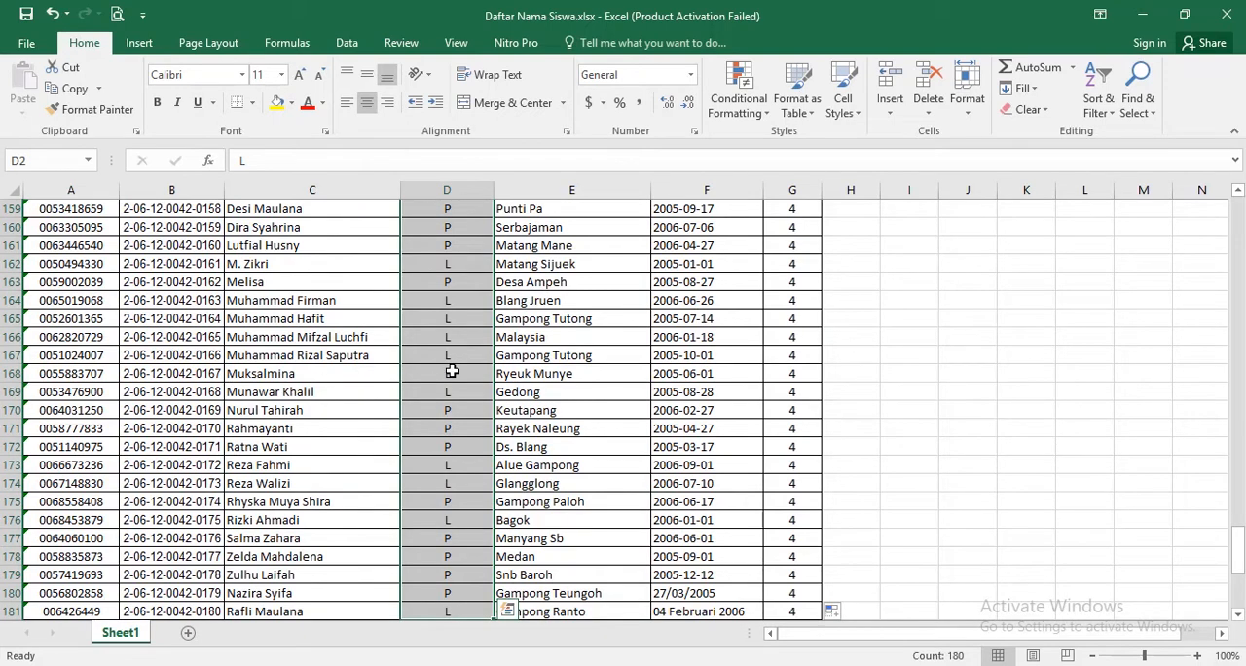
{"action": "key", "text": "ctrl+h"}
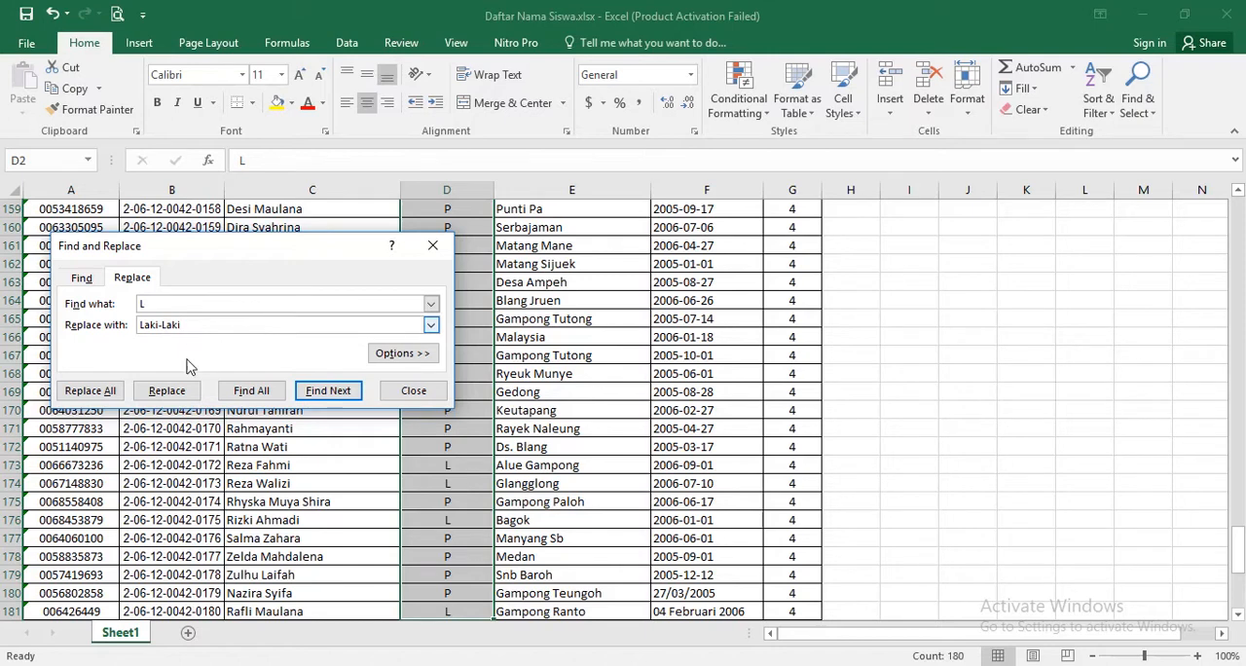
{"action": "left_click", "coordinate": [82, 390]}
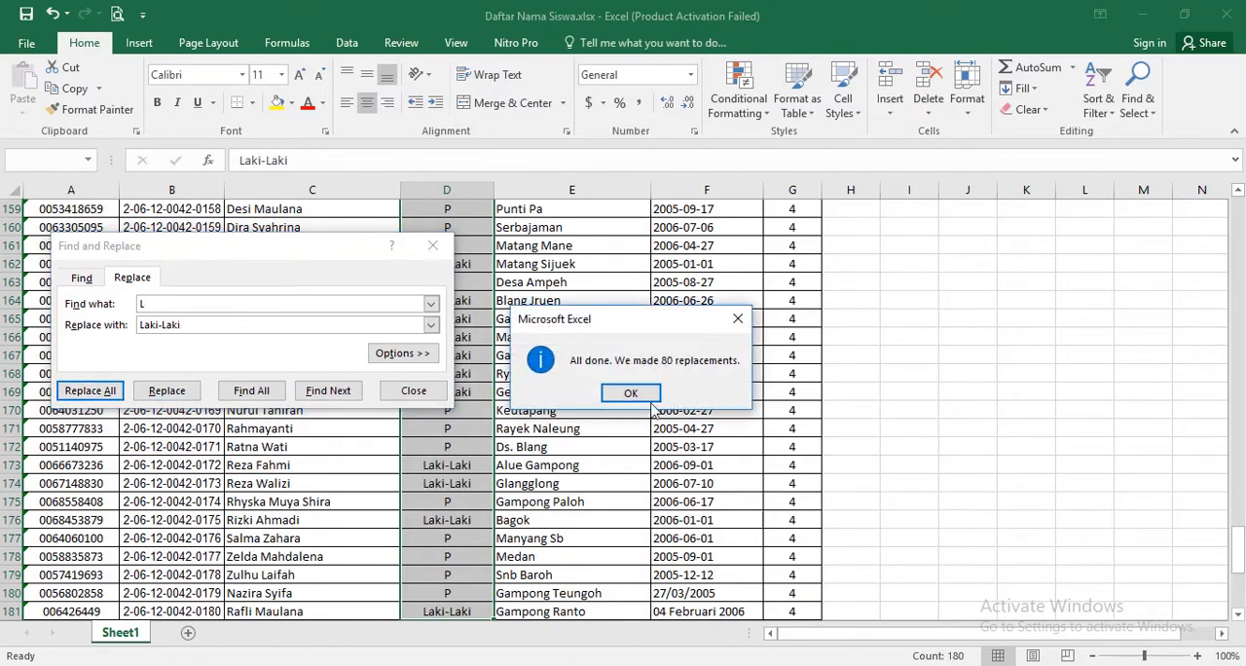
{"action": "left_click", "coordinate": [631, 393]}
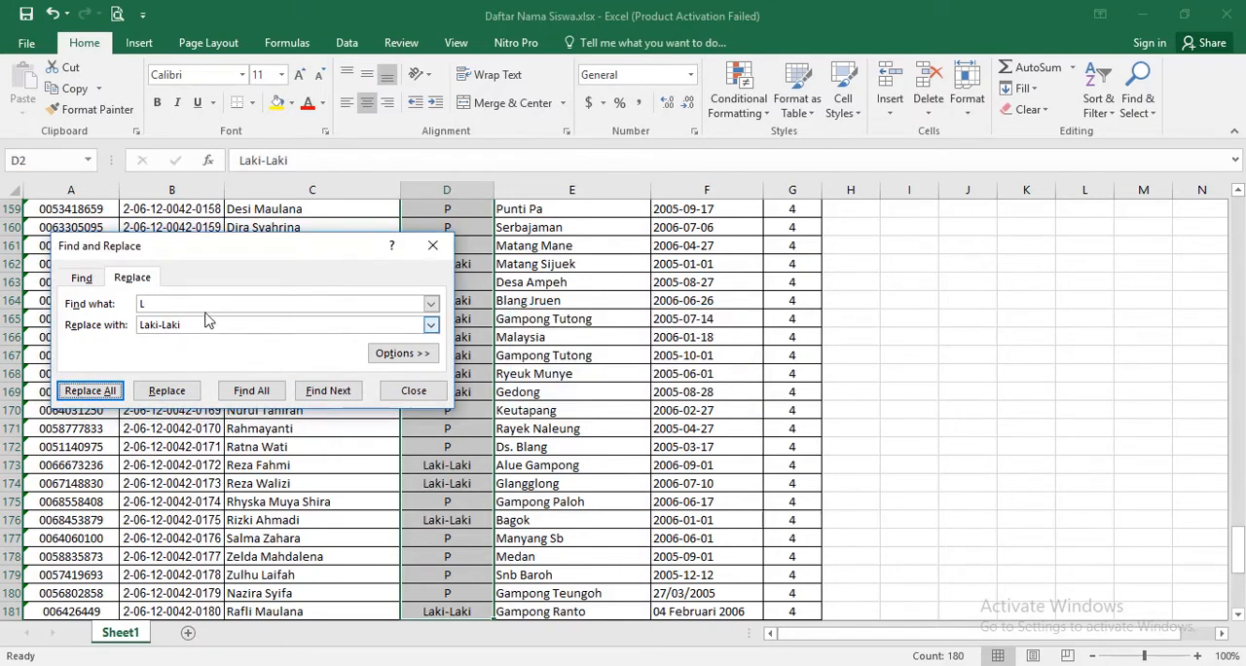
- Replace every P with Perempuan in the same Jenis Kelamin cells and close Find and Replace
{"action": "left_click", "coordinate": [273, 306]}
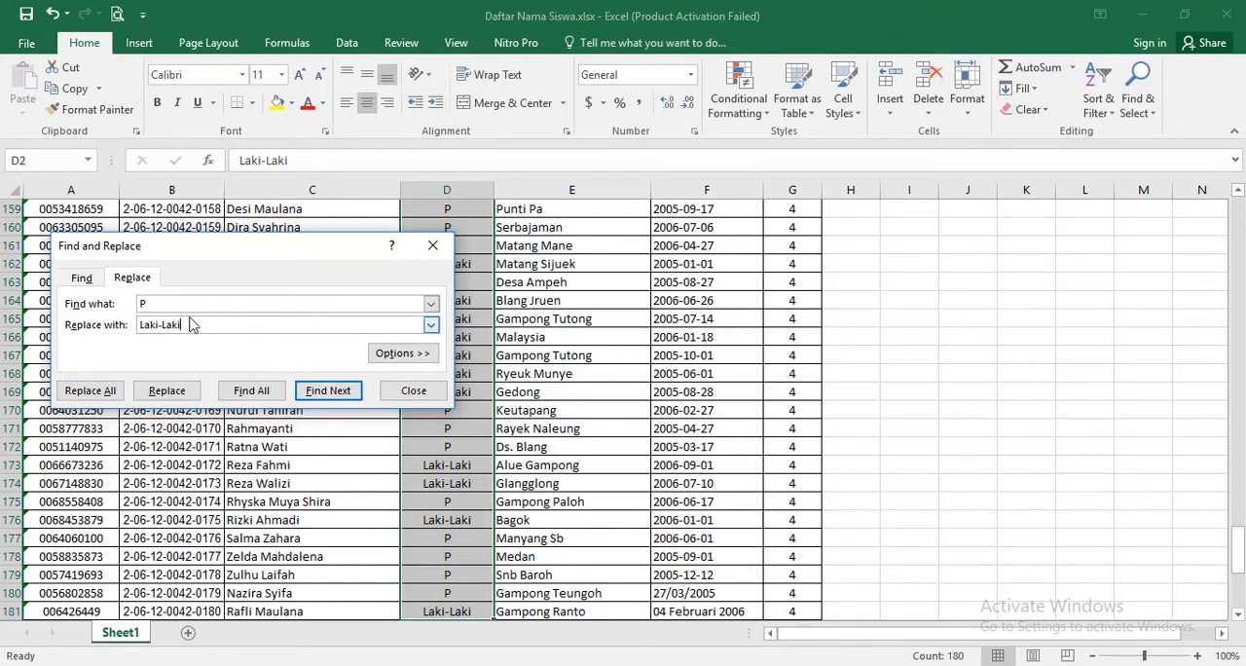
{"action": "left_click_drag", "start_coordinate": [184, 325], "coordinate": [128, 324]}
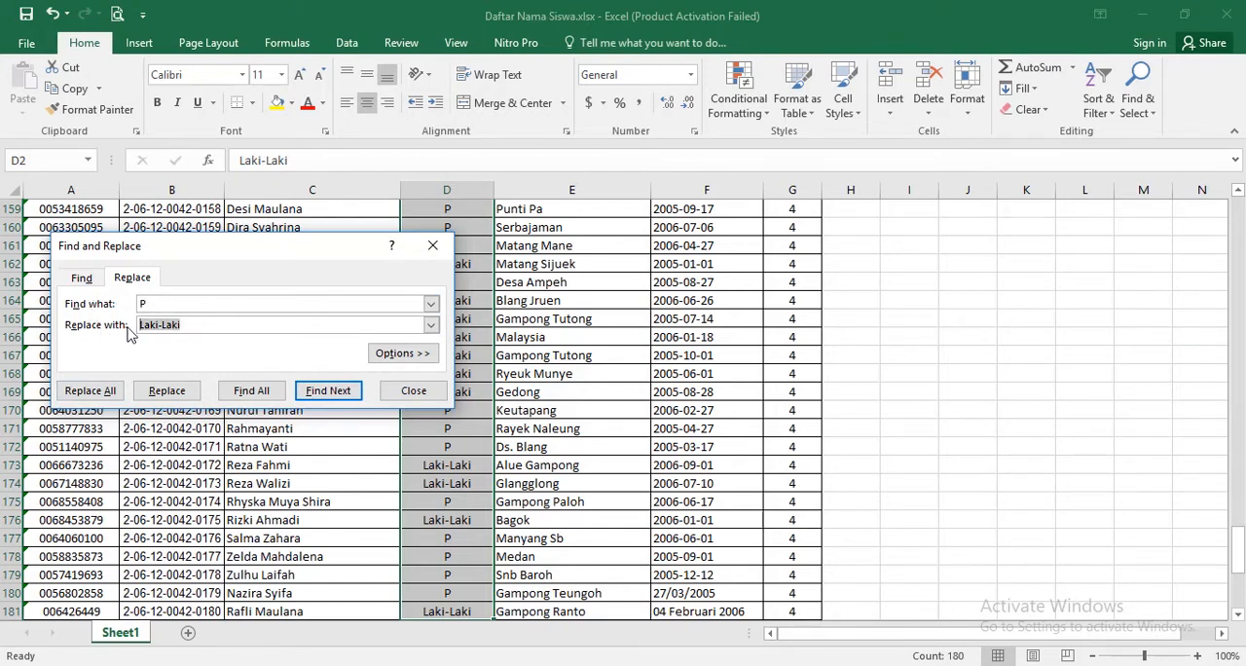
{"action": "type", "text": "Perempuan"}
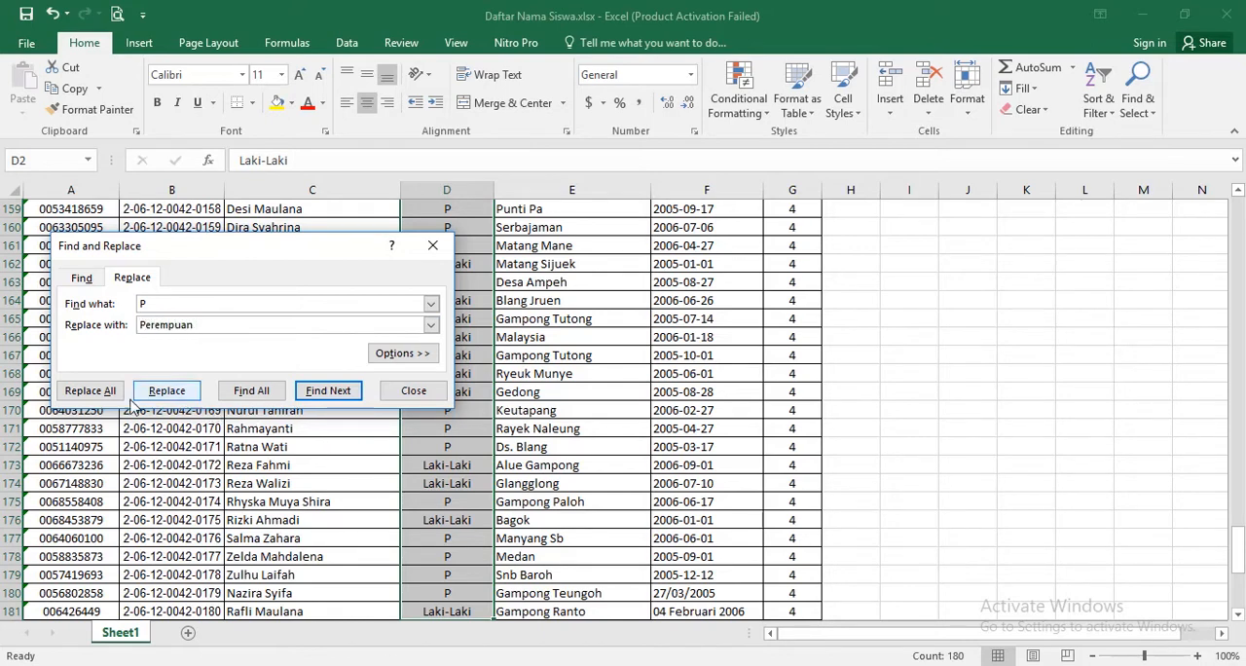
{"action": "left_click", "coordinate": [92, 390]}
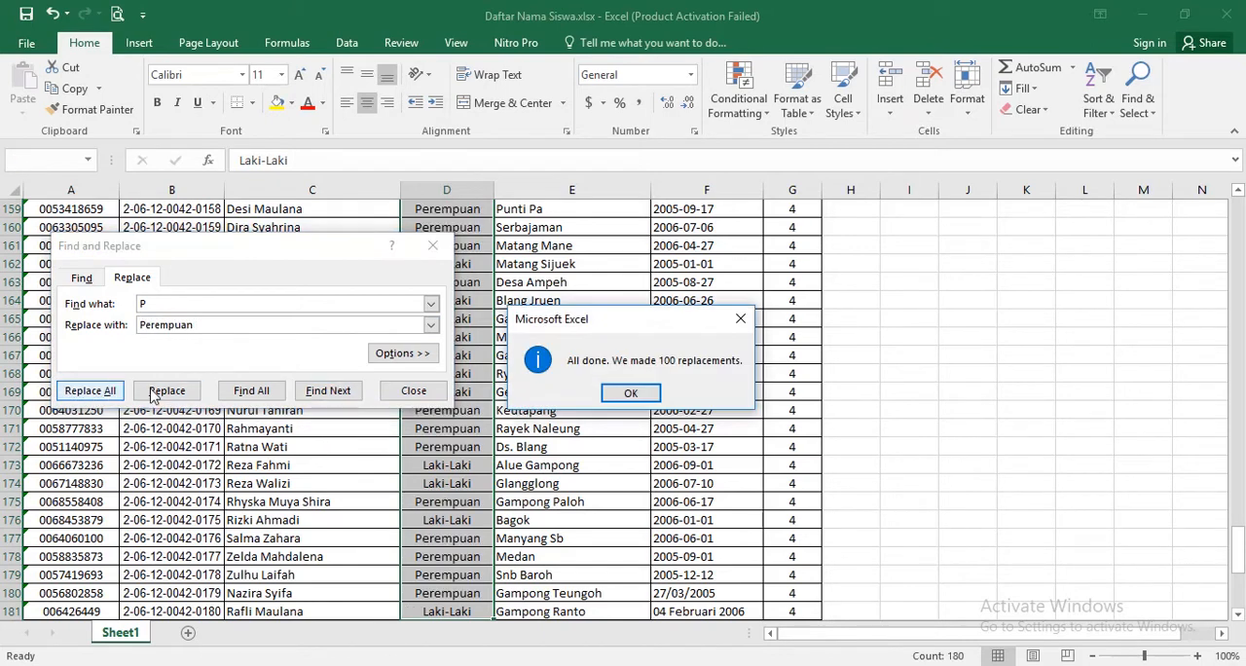
{"action": "left_click", "coordinate": [631, 392]}
{"action": "left_click", "coordinate": [414, 391]}
{"action": "left_click", "coordinate": [465, 408]}
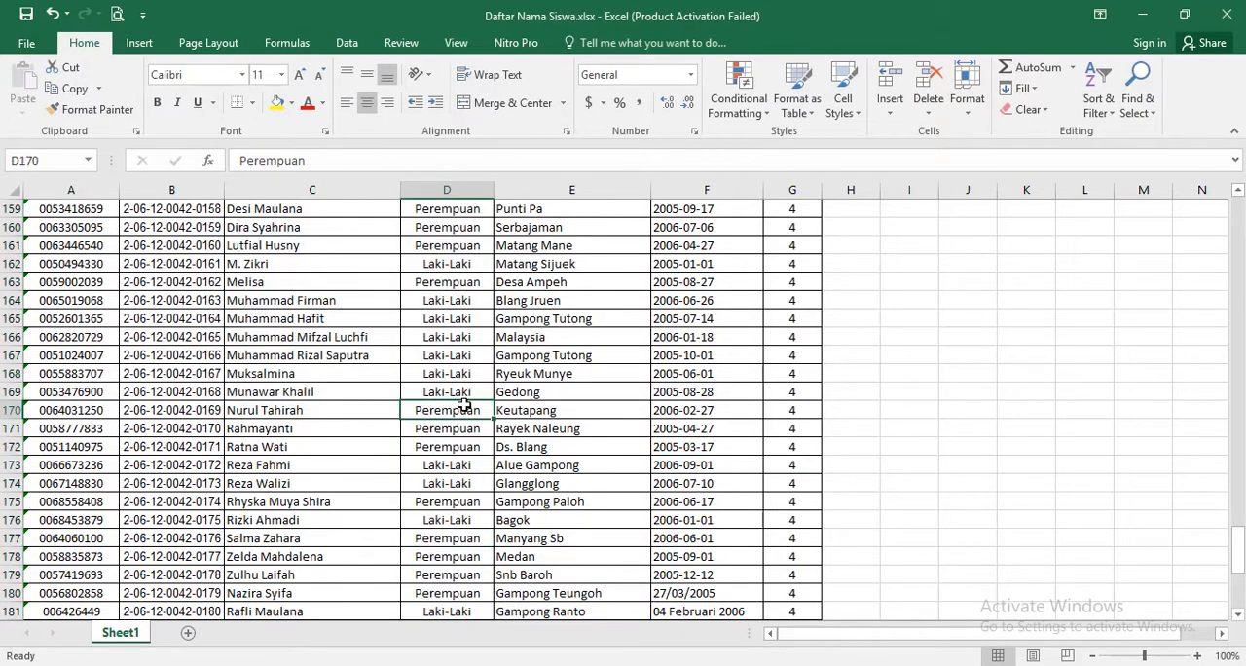
{"action": "scroll", "coordinate": [465, 408], "scroll_direction": "up", "scroll_amount": 4}
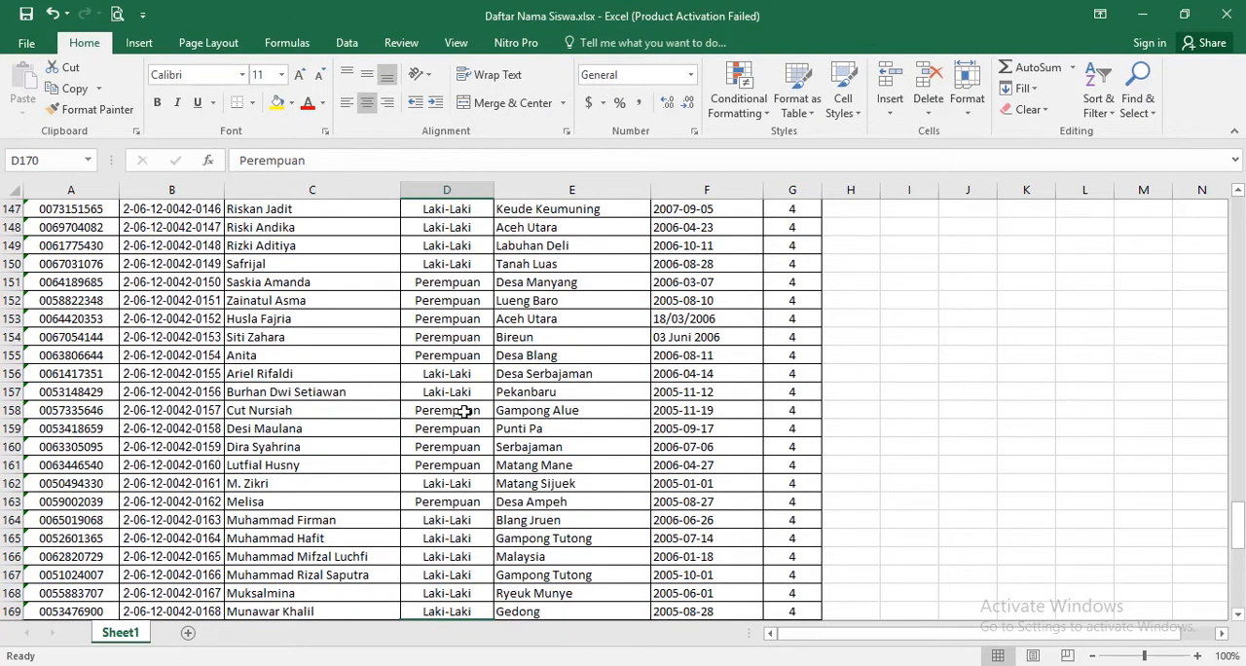
{"action": "scroll", "coordinate": [469, 410], "scroll_direction": "up", "scroll_amount": 20}
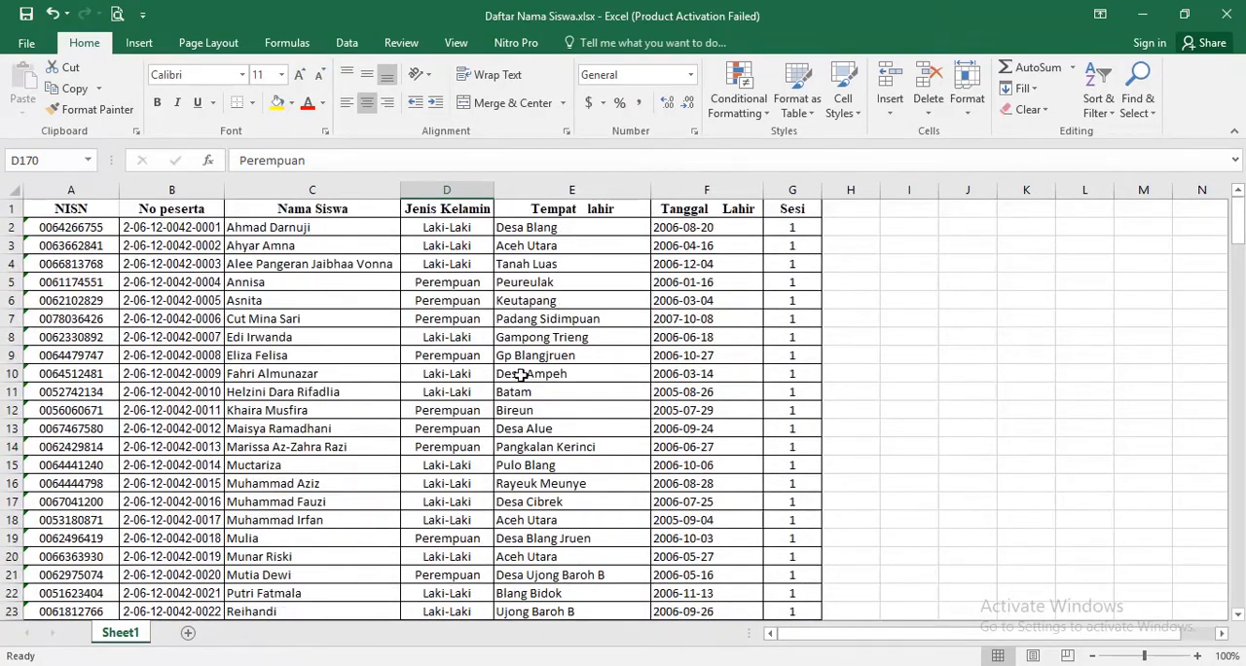
{"action": "left_click", "coordinate": [285, 335]}
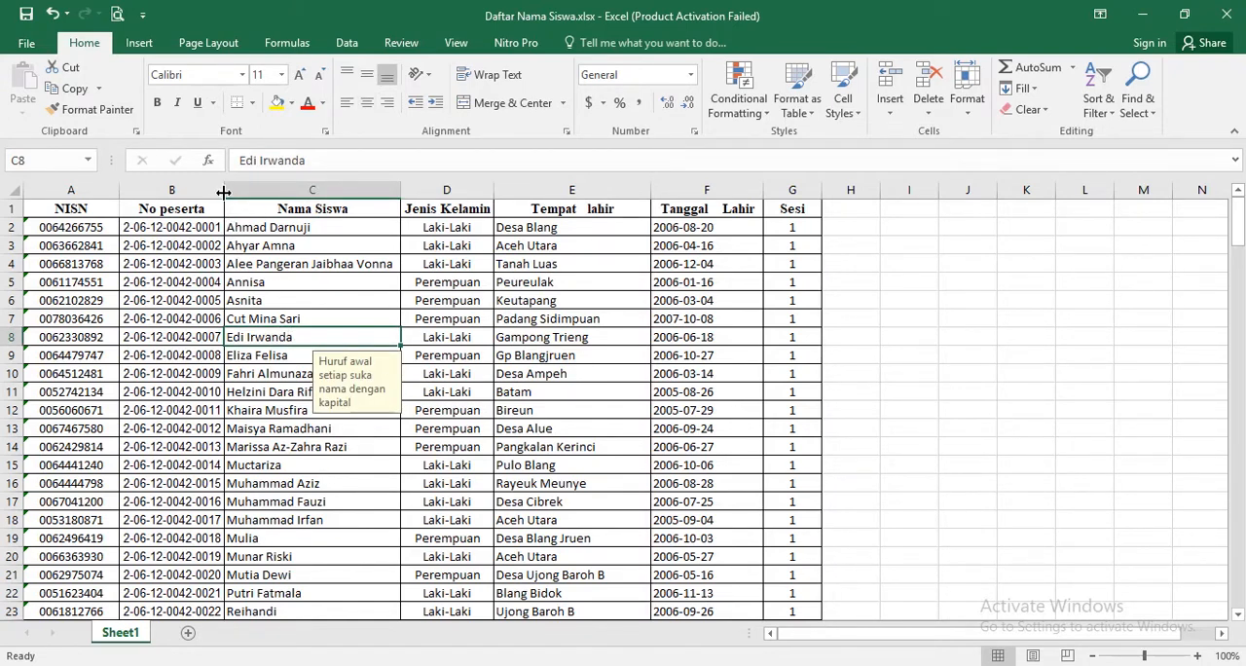
{"action": "left_click", "coordinate": [516, 304]}
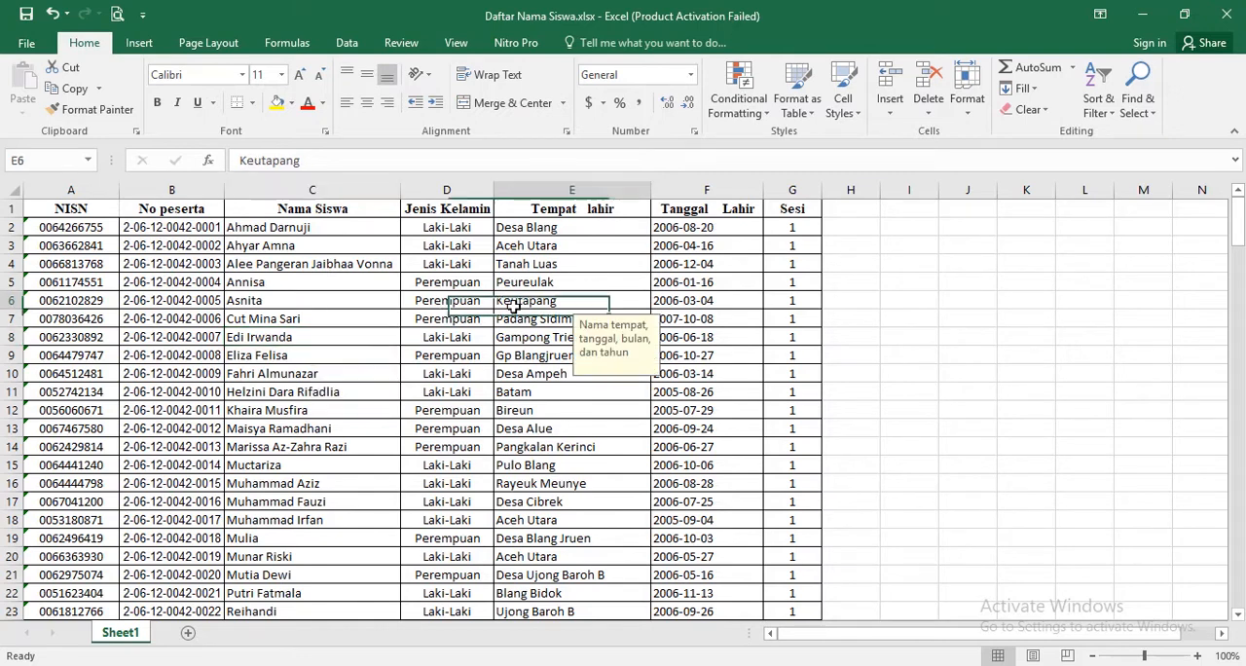
- Deselect the student data and close the Daftar Nama Siswa.xlsx workbook
{"action": "left_click", "coordinate": [686, 285]}
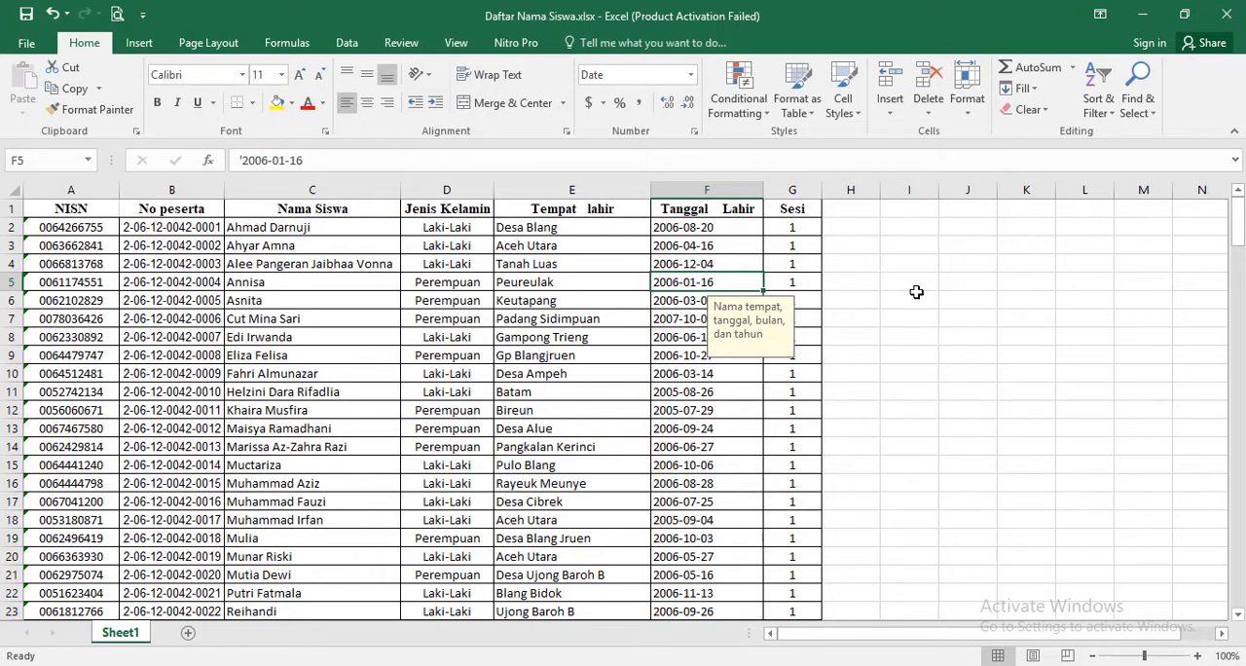
{"action": "left_click", "coordinate": [950, 434]}
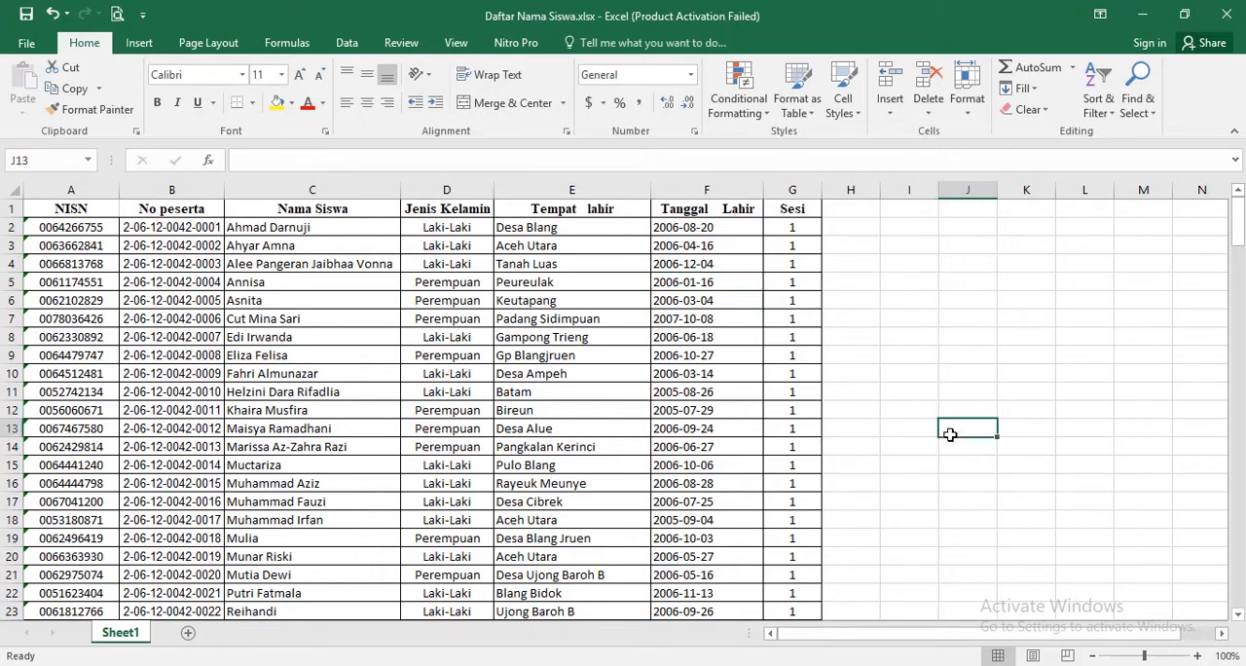
{"action": "left_click", "coordinate": [1223, 12]}
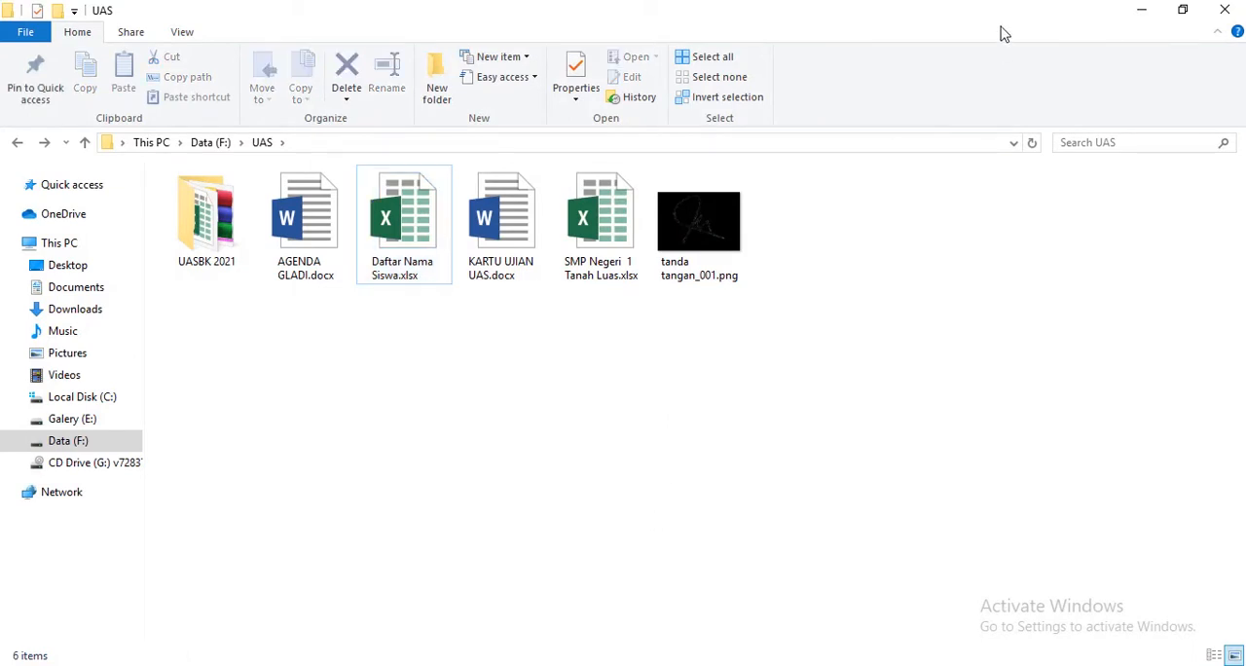
- Minimize the UAS folder window and create a new blank document in Word
{"action": "left_click", "coordinate": [1146, 12]}
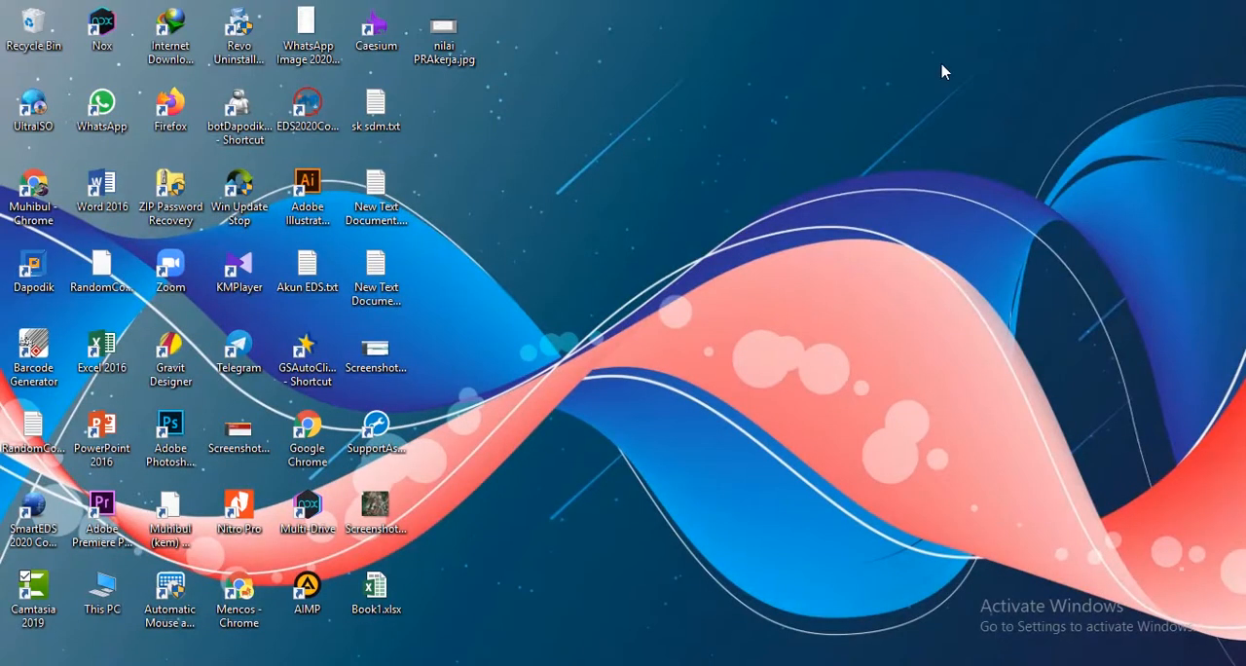
{"action": "double_click", "coordinate": [91, 208]}
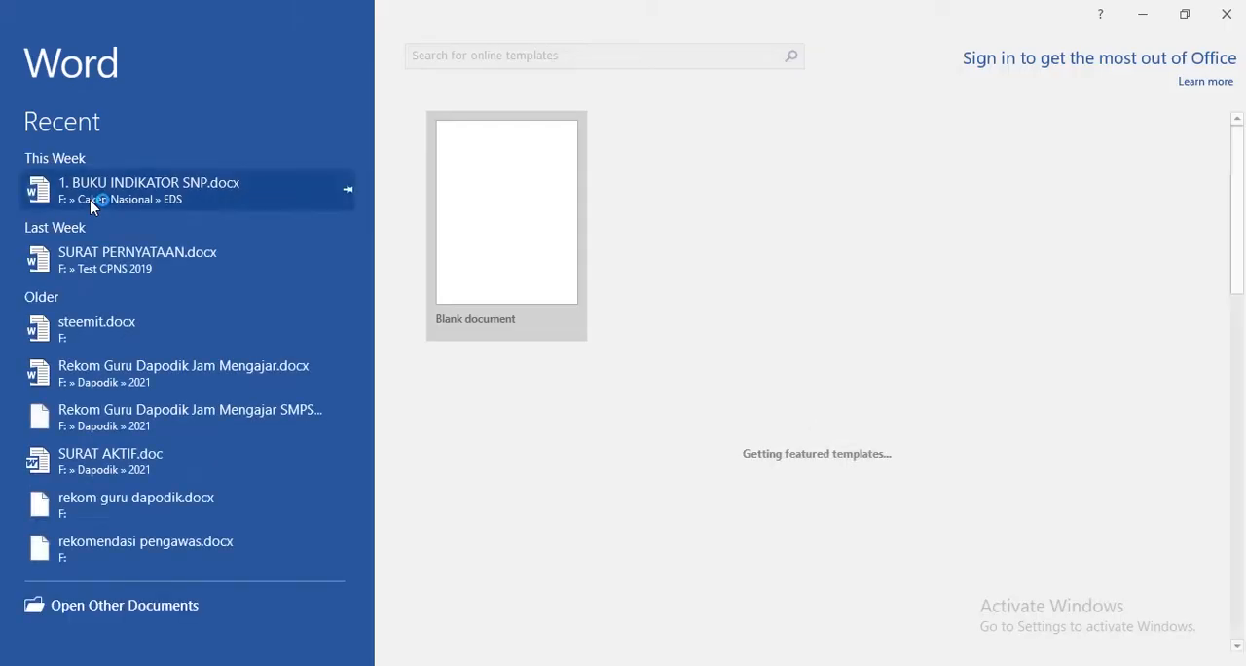
{"action": "left_click", "coordinate": [545, 272]}
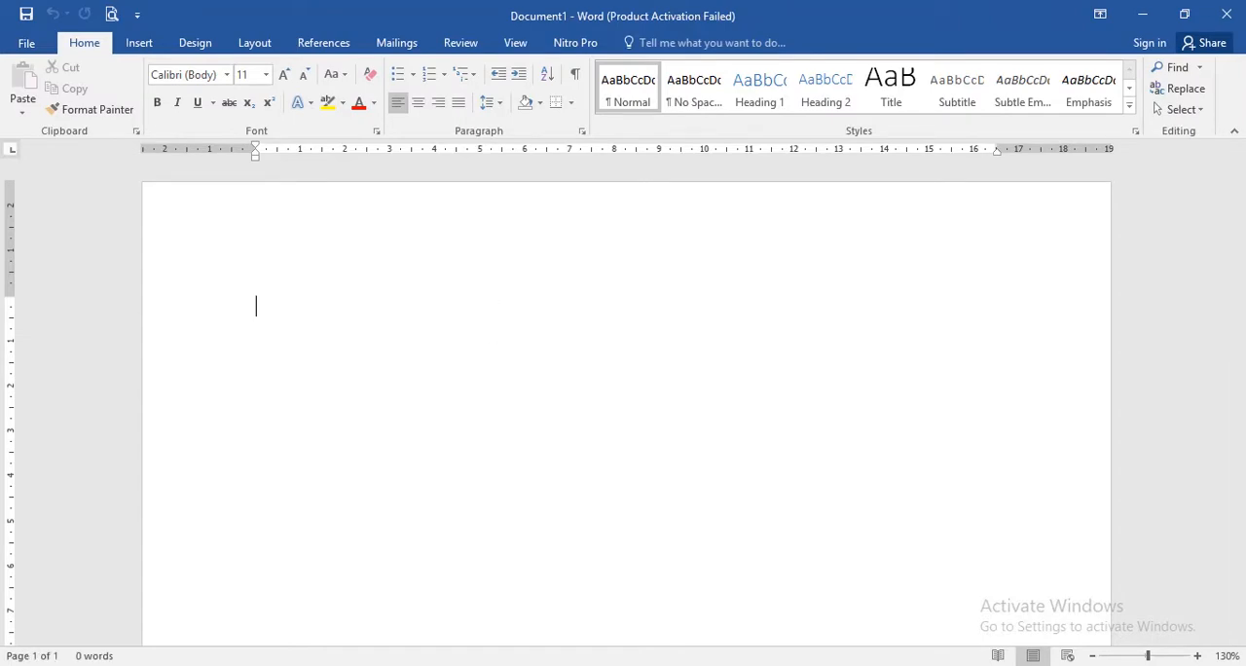
{"action": "left_click", "coordinate": [823, 518]}
{"action": "key", "text": "alt+Tab"}
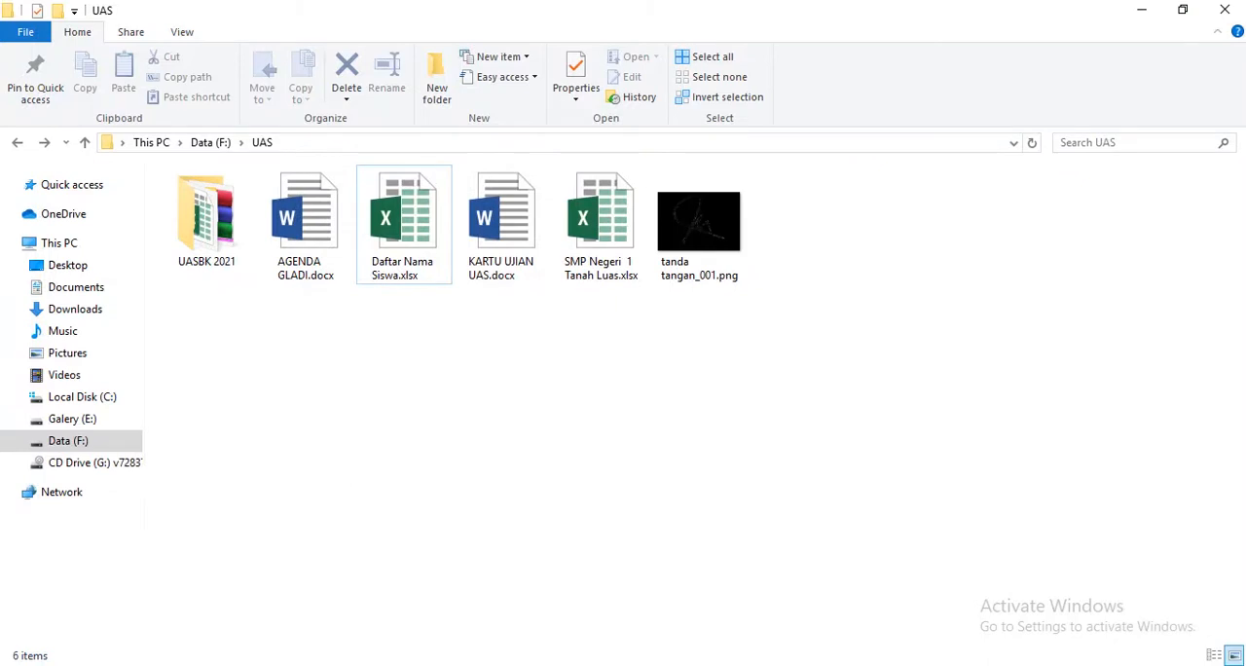
{"action": "key", "text": "alt+Tab"}
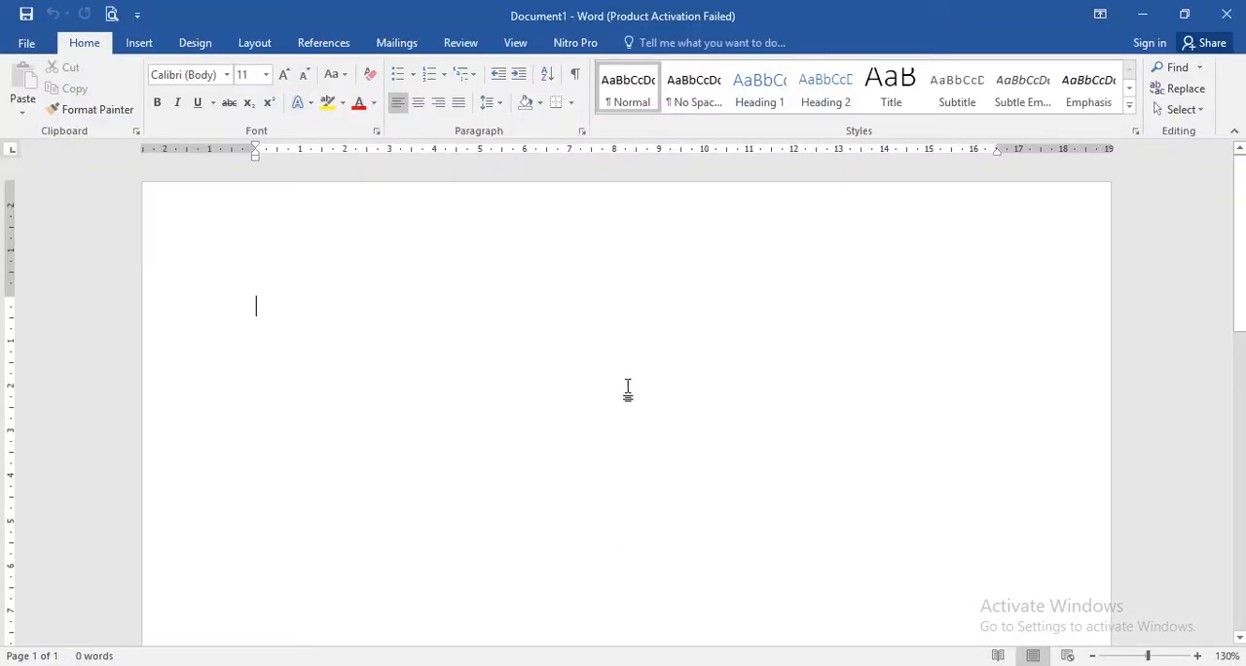
- Open the page setup of the blank document and set the paper height to 33 cm
{"action": "double_click", "coordinate": [201, 154]}
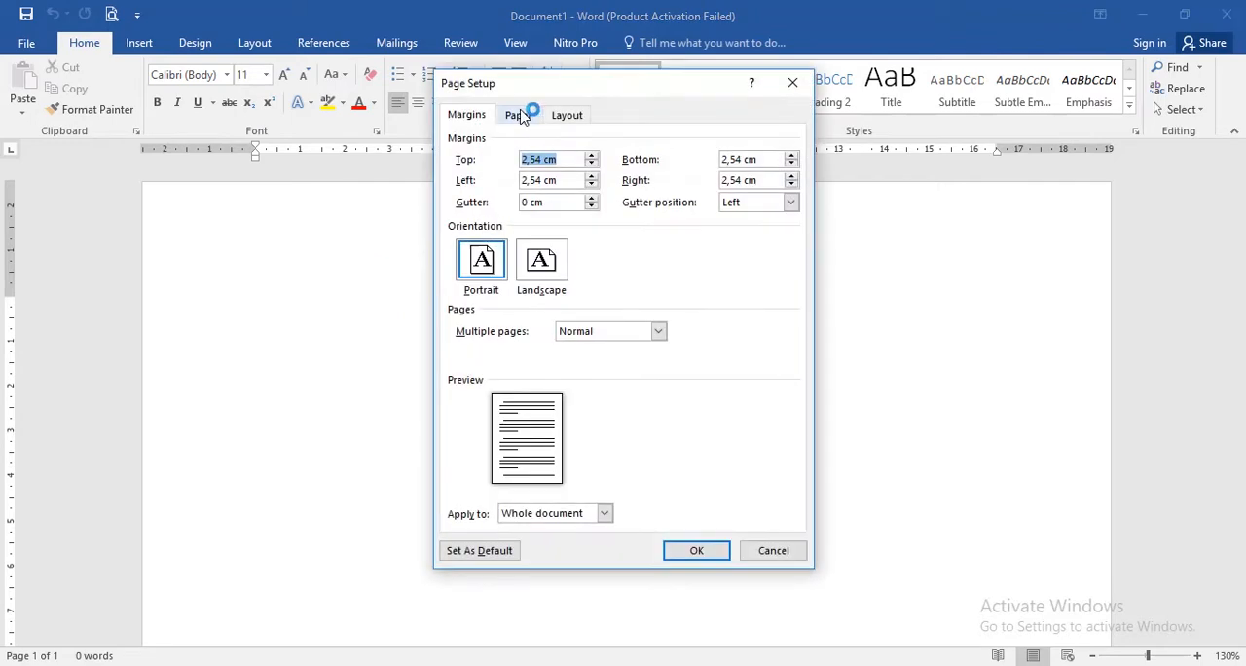
{"action": "left_click", "coordinate": [523, 115]}
{"action": "left_click_drag", "start_coordinate": [544, 202], "coordinate": [436, 205]}
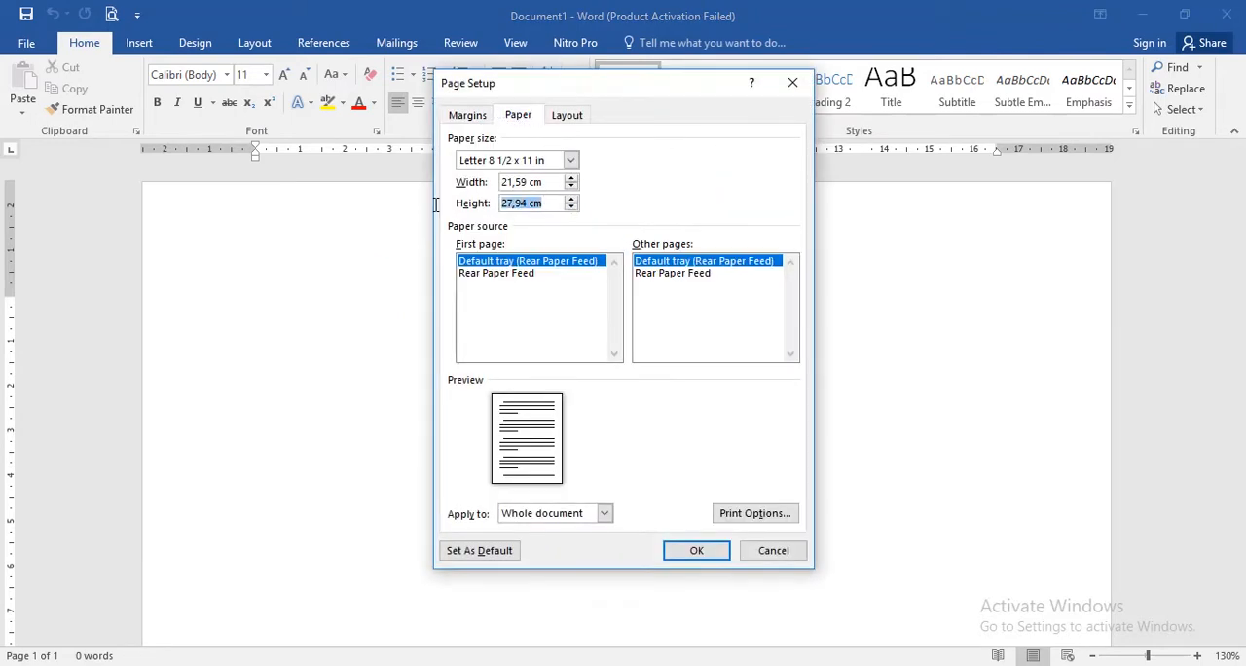
- Set the top, bottom, left and right page margins to 1 cm each and apply the page setup
{"action": "left_click", "coordinate": [470, 115]}
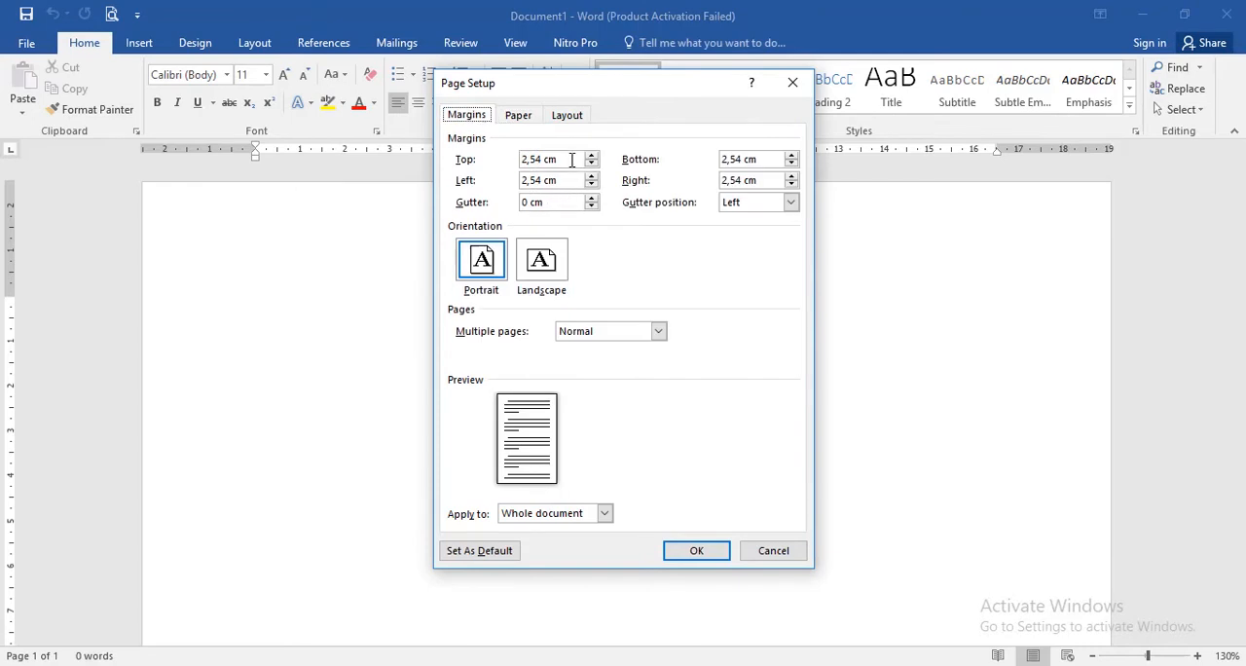
{"action": "left_click_drag", "start_coordinate": [563, 159], "coordinate": [477, 167]}
{"action": "type", "text": "1"}
{"action": "key", "text": "Tab"}
{"action": "type", "text": "1"}
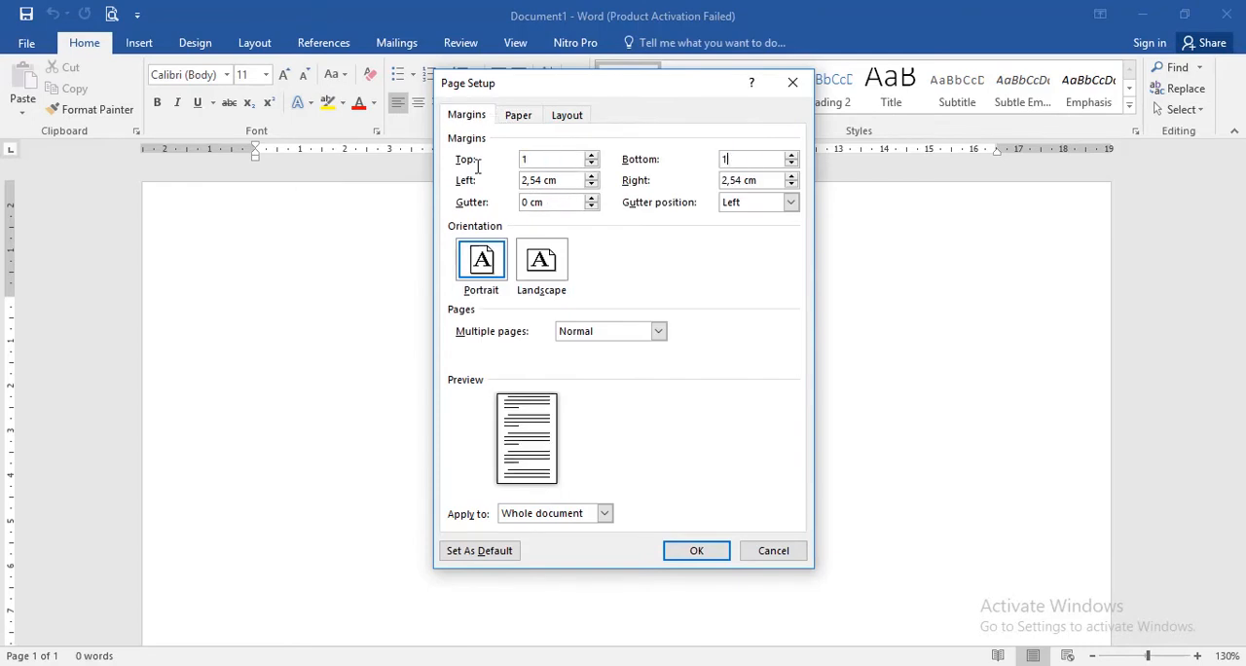
{"action": "key", "text": "Tab"}
{"action": "type", "text": "1"}
{"action": "key", "text": "Tab"}
{"action": "type", "text": "1"}
{"action": "left_click", "coordinate": [715, 551]}
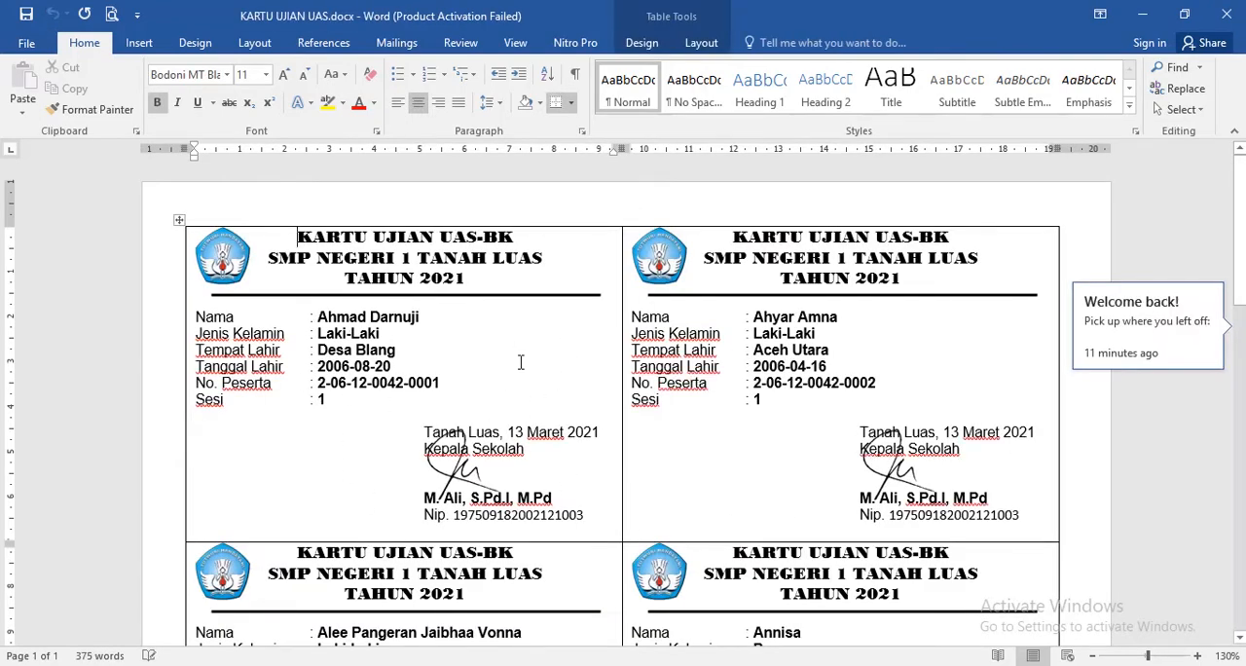
- Examine the layout of the finished exam cards in KARTU UJIAN UAS.docx, then return to the blank document
{"action": "left_click", "coordinate": [521, 363]}
{"action": "scroll", "coordinate": [555, 438], "scroll_direction": "down", "scroll_amount": 5}
{"action": "scroll", "coordinate": [579, 497], "scroll_direction": "down", "scroll_amount": 5}
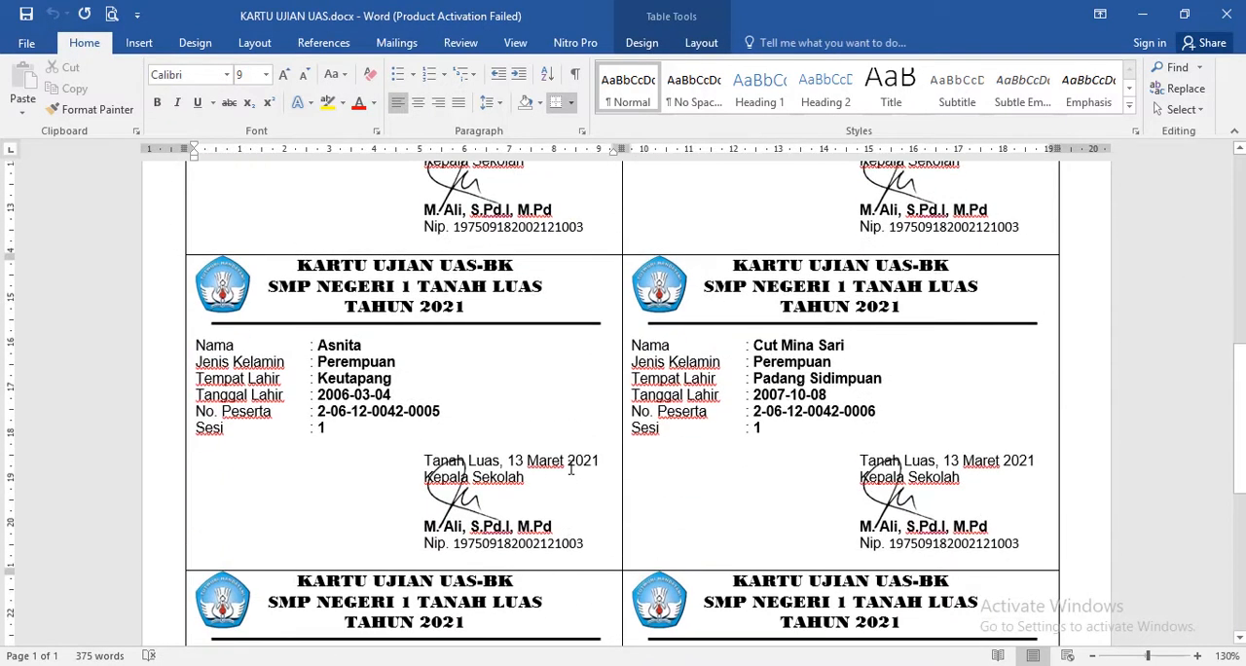
{"action": "scroll", "coordinate": [584, 497], "scroll_direction": "down", "scroll_amount": 6}
{"action": "left_click", "coordinate": [553, 338]}
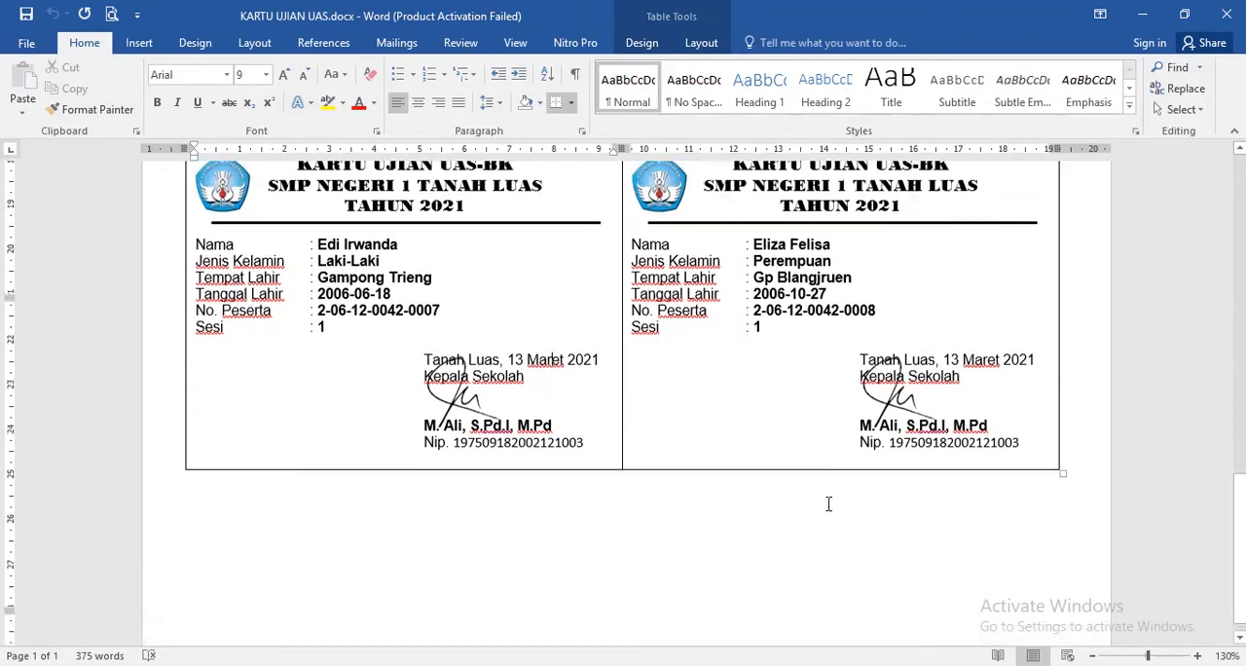
{"action": "scroll", "coordinate": [829, 504], "scroll_direction": "up", "scroll_amount": 13}
{"action": "left_click", "coordinate": [1139, 13]}
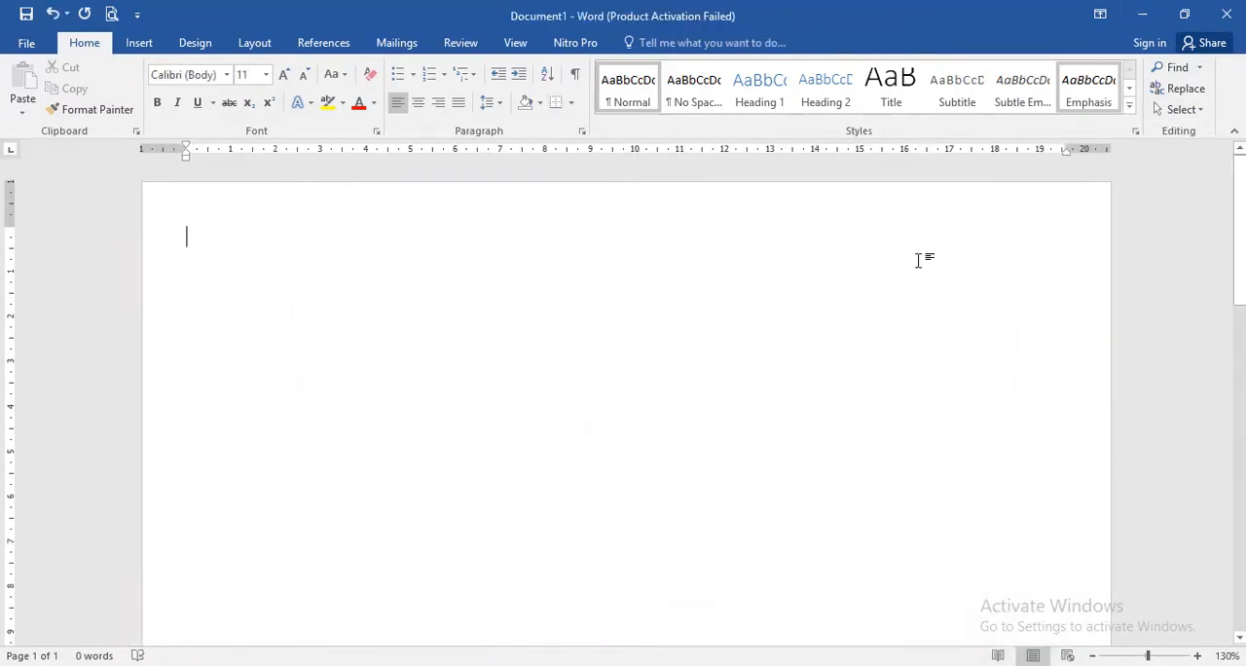
- Insert a table with two columns and four rows in the blank document
{"action": "left_click", "coordinate": [139, 42]}
{"action": "left_click", "coordinate": [122, 101]}
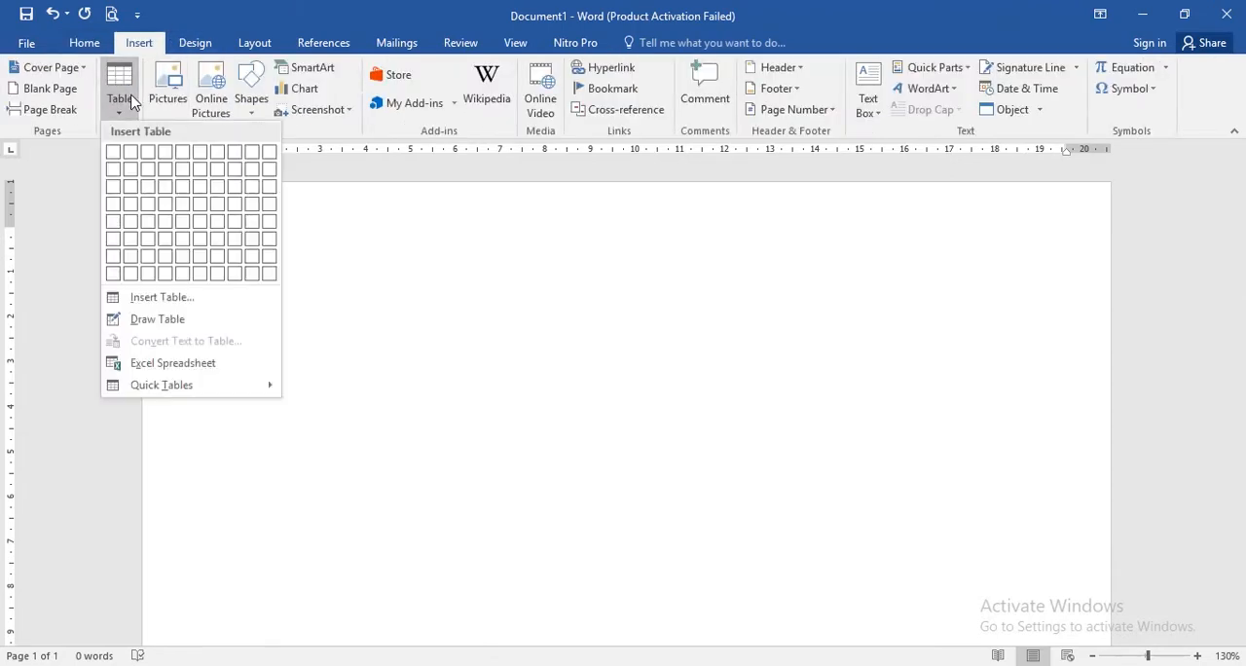
{"action": "left_click", "coordinate": [131, 205]}
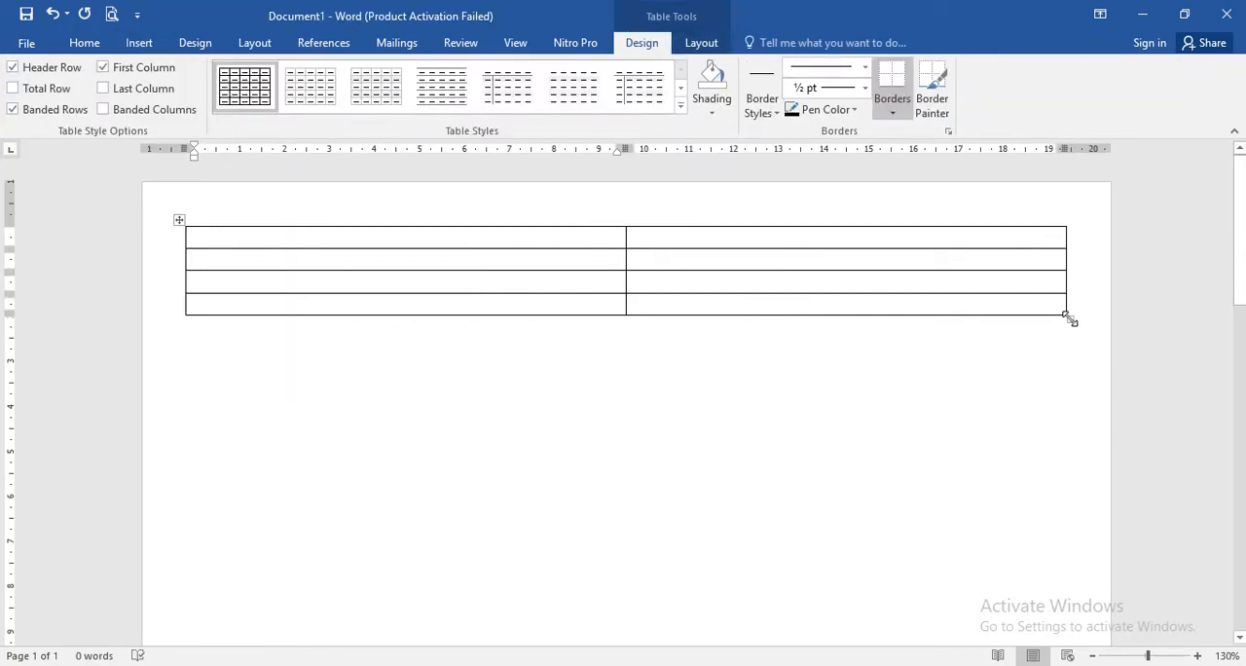
- Set the height of all four table rows to 7 cm
{"action": "left_click", "coordinate": [180, 221]}
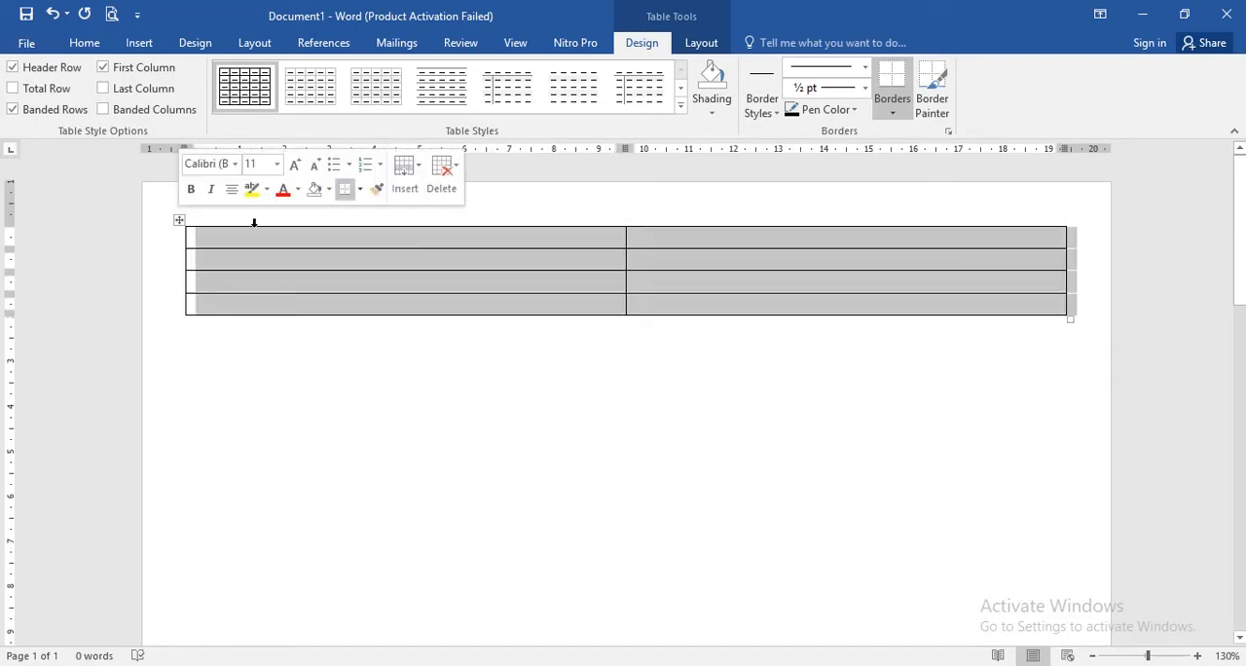
{"action": "right_click", "coordinate": [303, 242]}
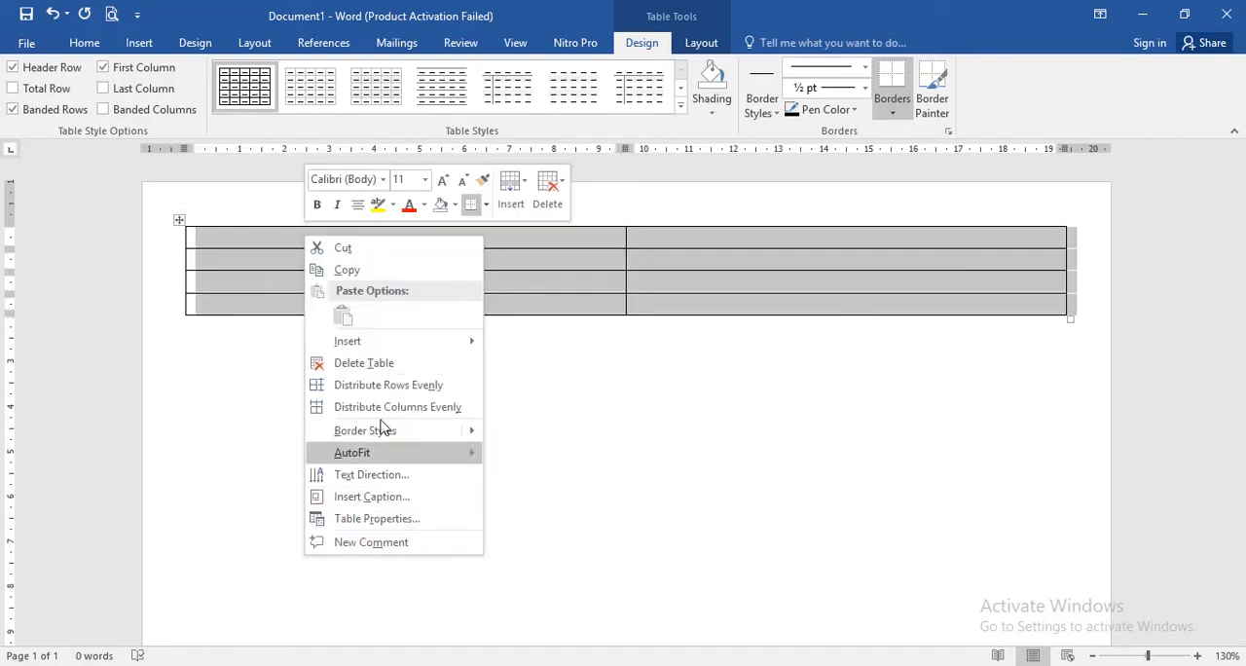
{"action": "left_click", "coordinate": [395, 519]}
{"action": "left_click", "coordinate": [509, 164]}
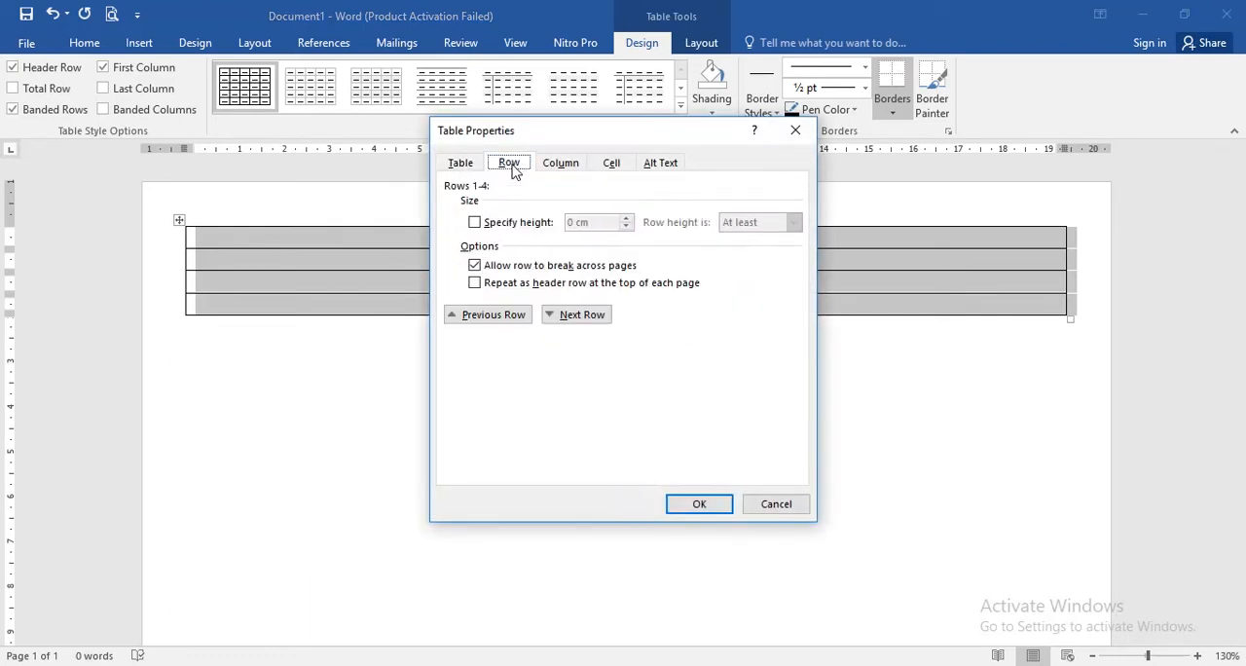
{"action": "left_click", "coordinate": [502, 223]}
{"action": "key", "text": "Tab"}
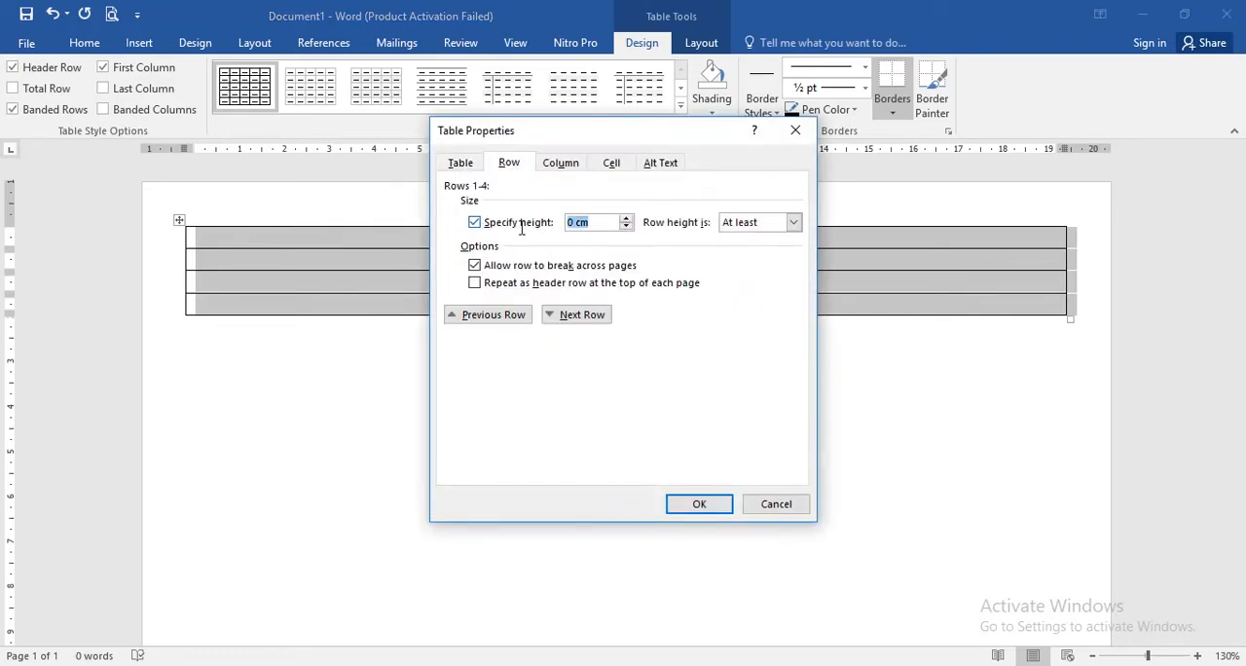
{"action": "type", "text": "7"}
{"action": "left_click", "coordinate": [709, 507]}
{"action": "scroll", "coordinate": [609, 482], "scroll_direction": "down", "scroll_amount": 15}
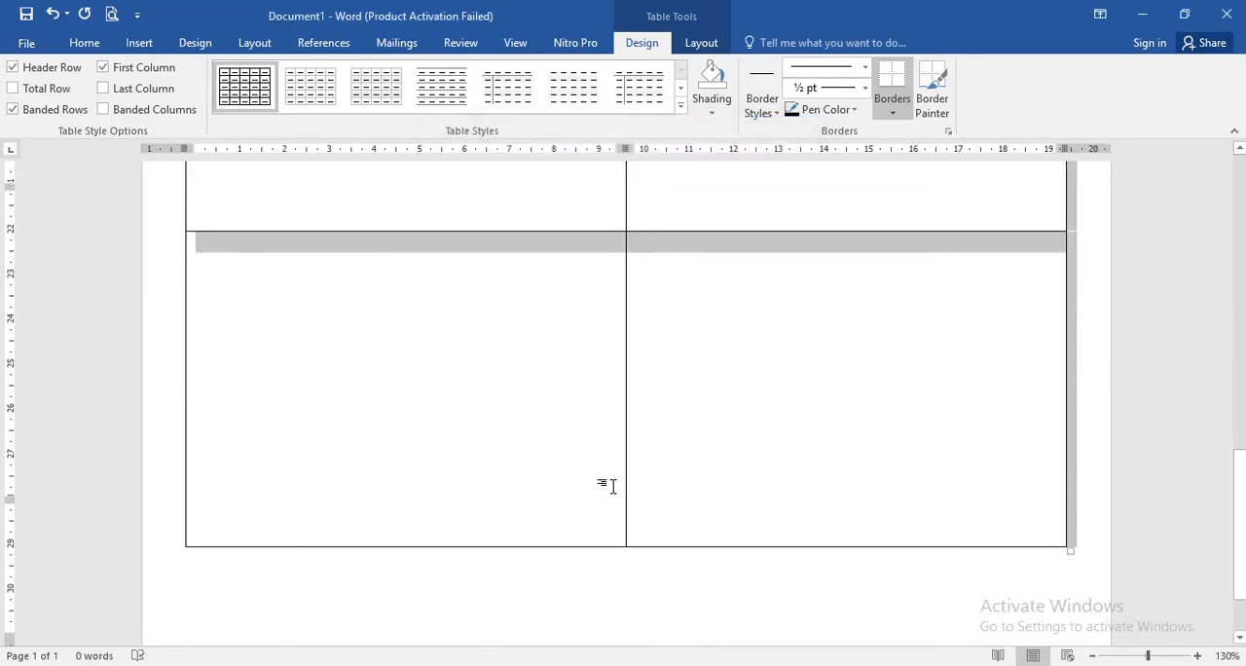
- Enter the centred heading line "KARTU UJIAN UAS-BK" in the first table cell
{"action": "key", "text": "ctrl+Home"}
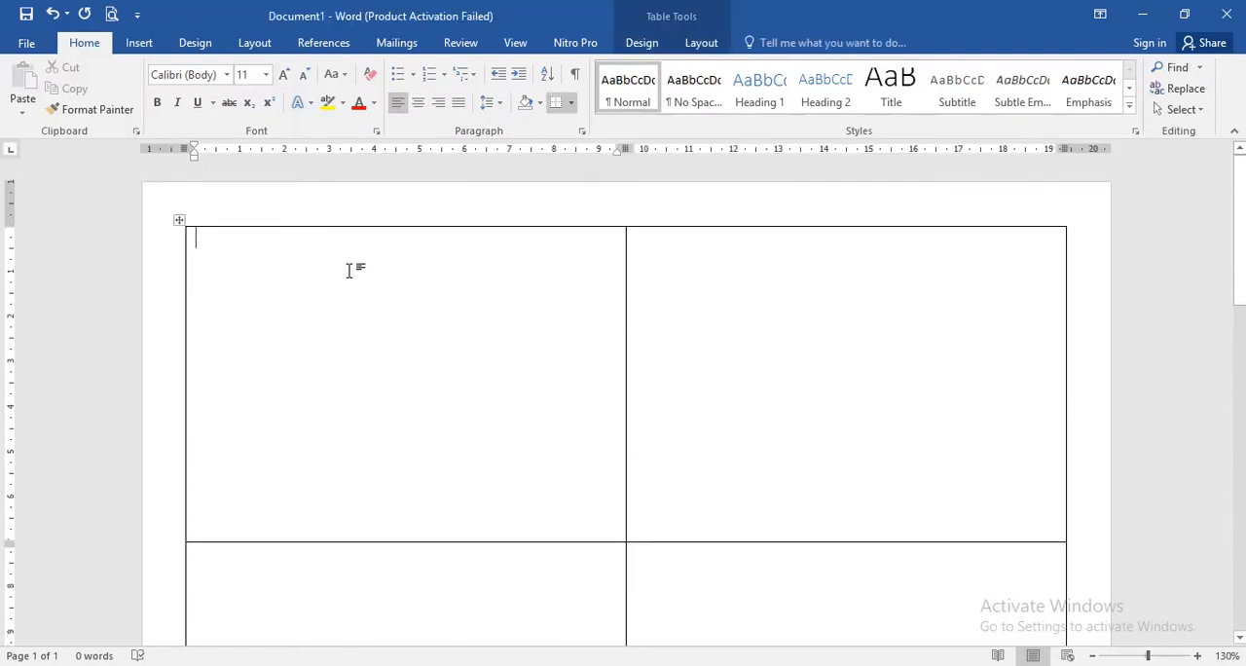
{"action": "key", "text": "ctrl+e"}
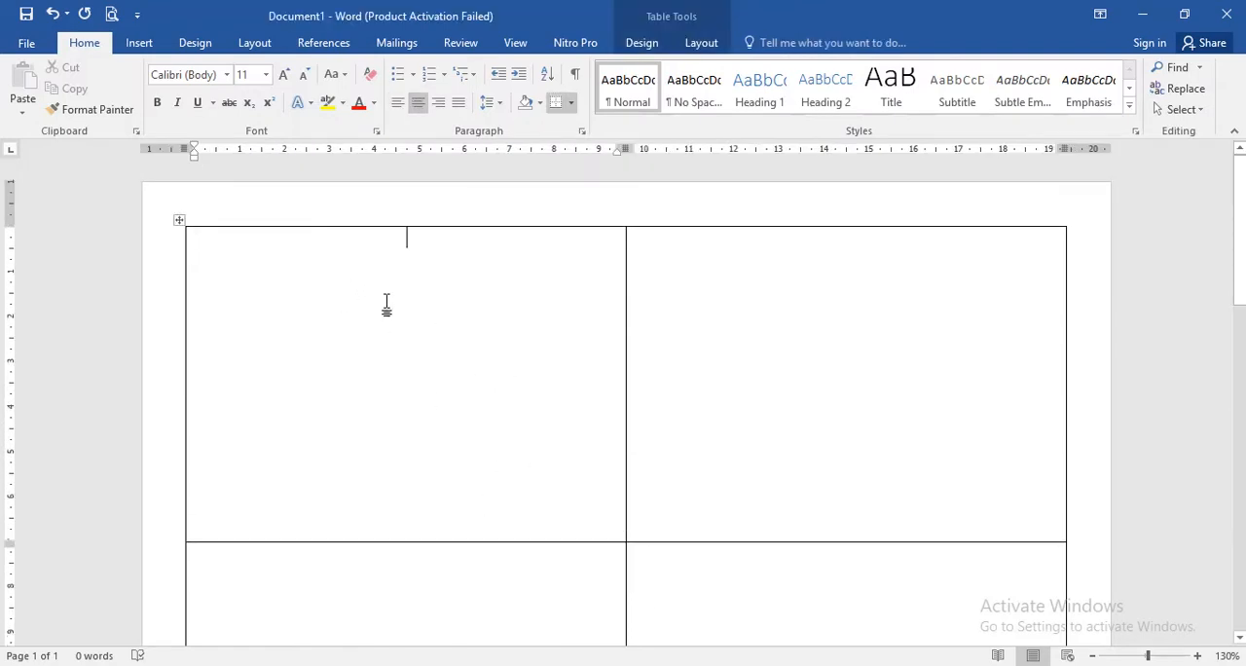
{"action": "type", "text": "KART"}
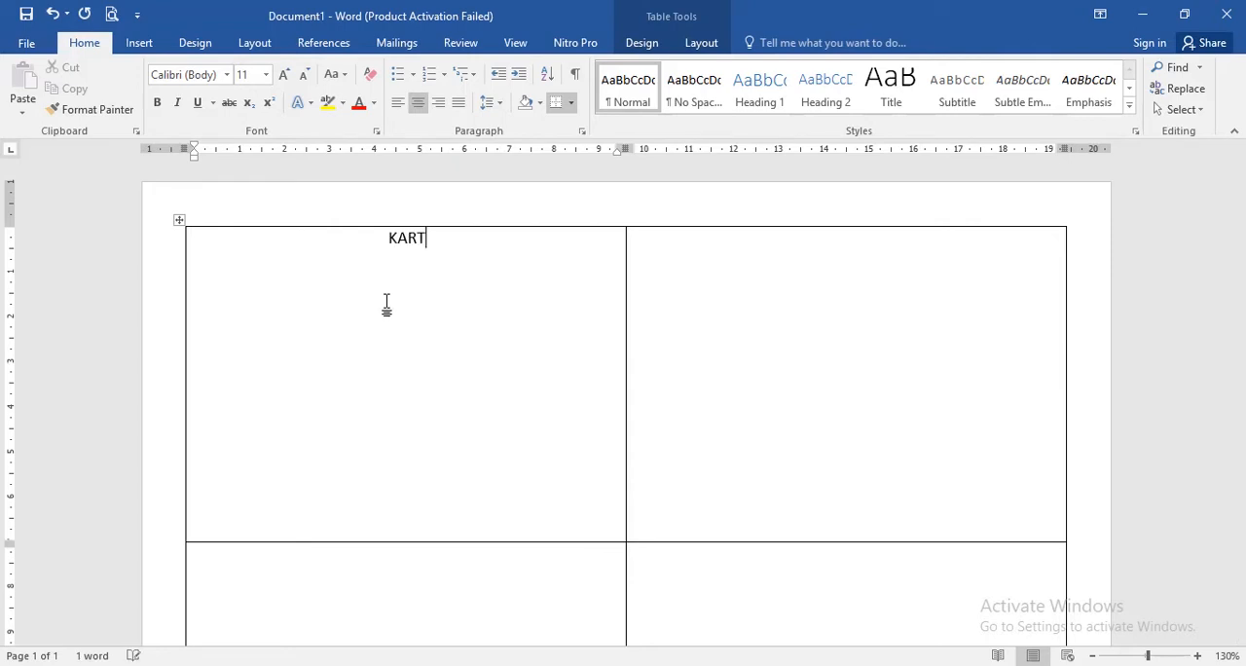
{"action": "type", "text": "U UJIAN "}
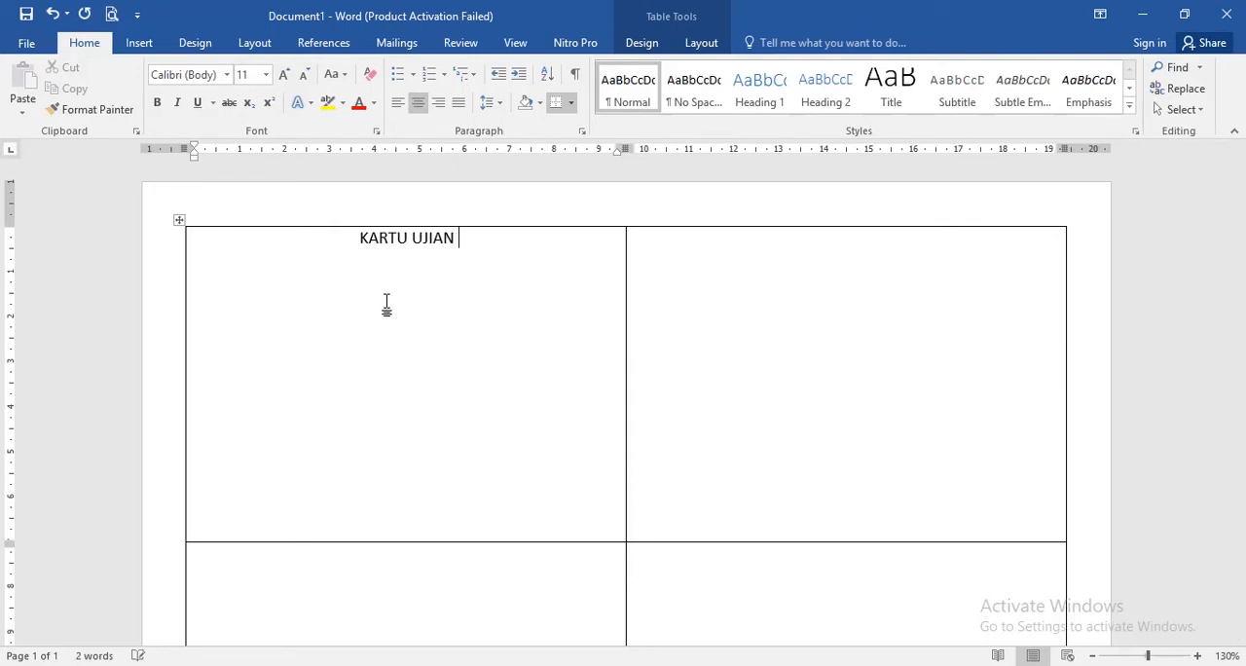
{"action": "type", "text": "UAS-"}
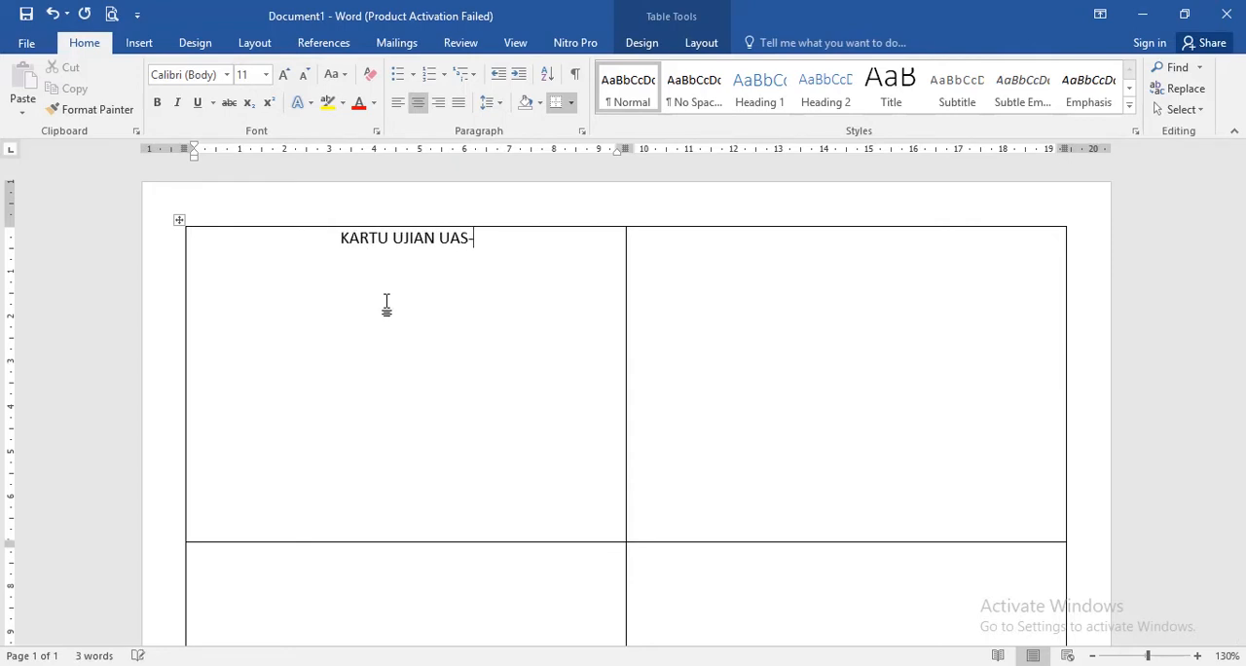
{"action": "type", "text": "BK"}
{"action": "key", "text": "Return"}
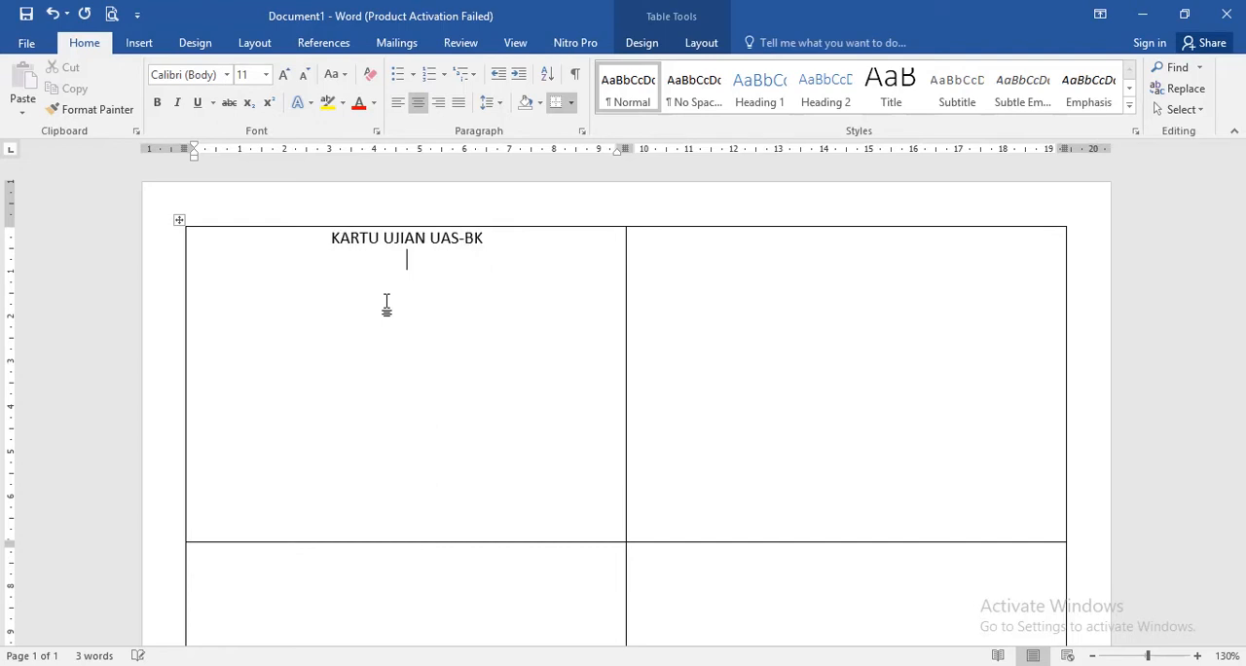
- Add the centred heading lines "SMP NEGERI 1 TANAH LUAS" and "TAHUN 2021" below the card title
{"action": "type", "text": "SMPN"}
{"action": "key", "text": "BackSpace"}
{"action": "key", "text": "BackSpace"}
{"action": "type", "text": "NEGERI "}
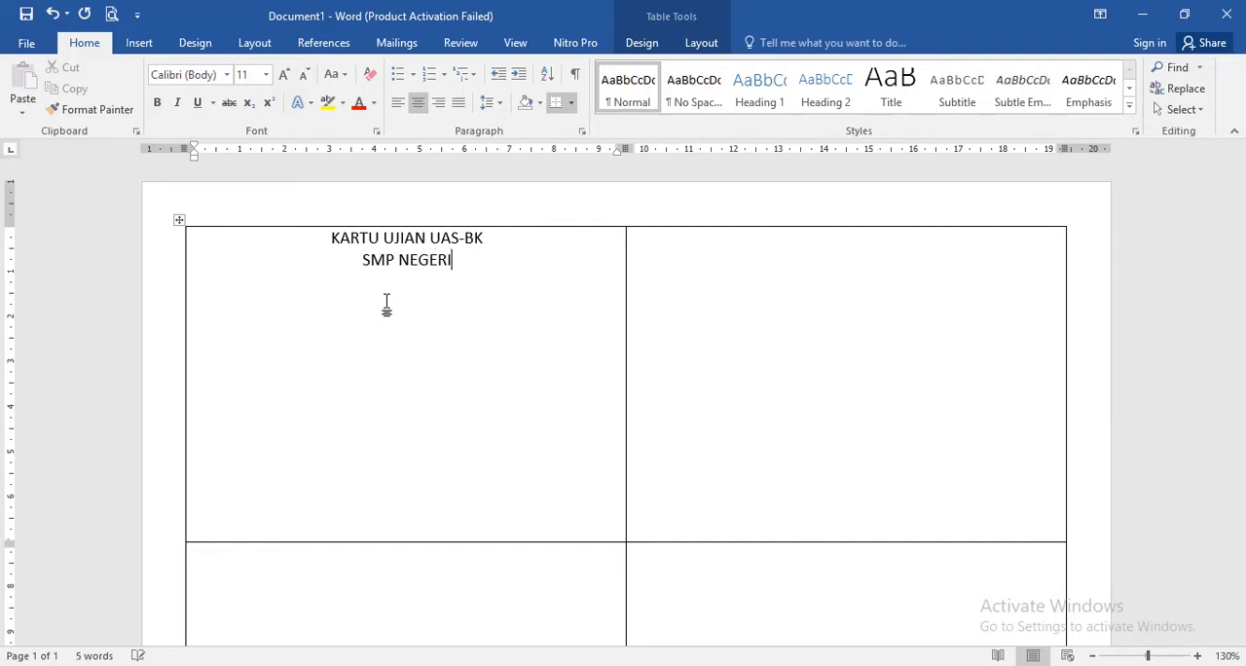
{"action": "type", "text": "1 TANAH "}
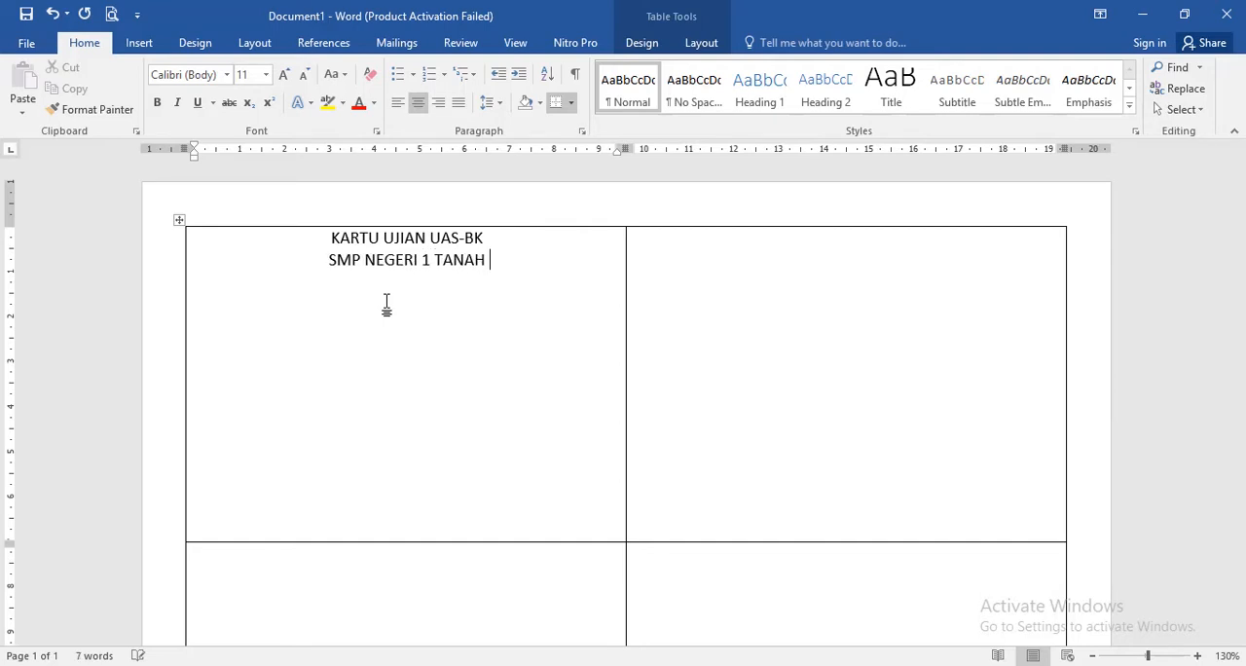
{"action": "type", "text": "LUAS TAH"}
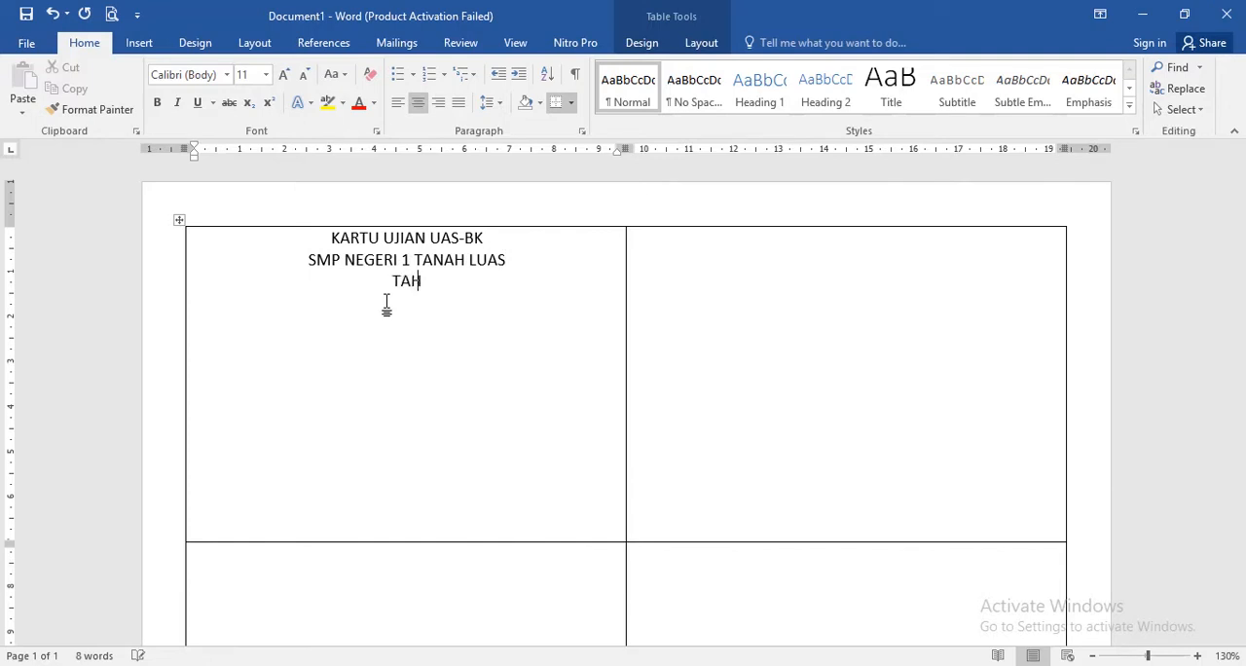
{"action": "type", "text": "UN 2021"}
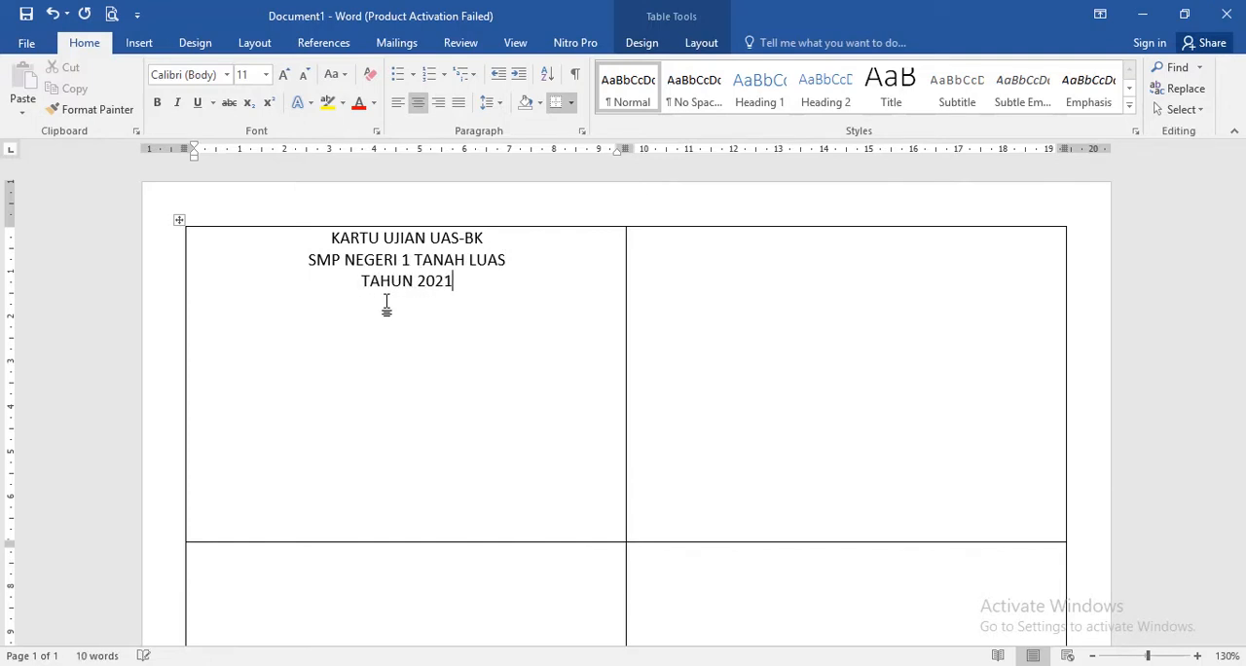
- Add the justified field labels "Nama :" and "Jenis Kelamin :" below the headings in the first card, leaving a blank line above them
{"action": "key", "text": "Return"}
{"action": "key", "text": "ctrl+j"}
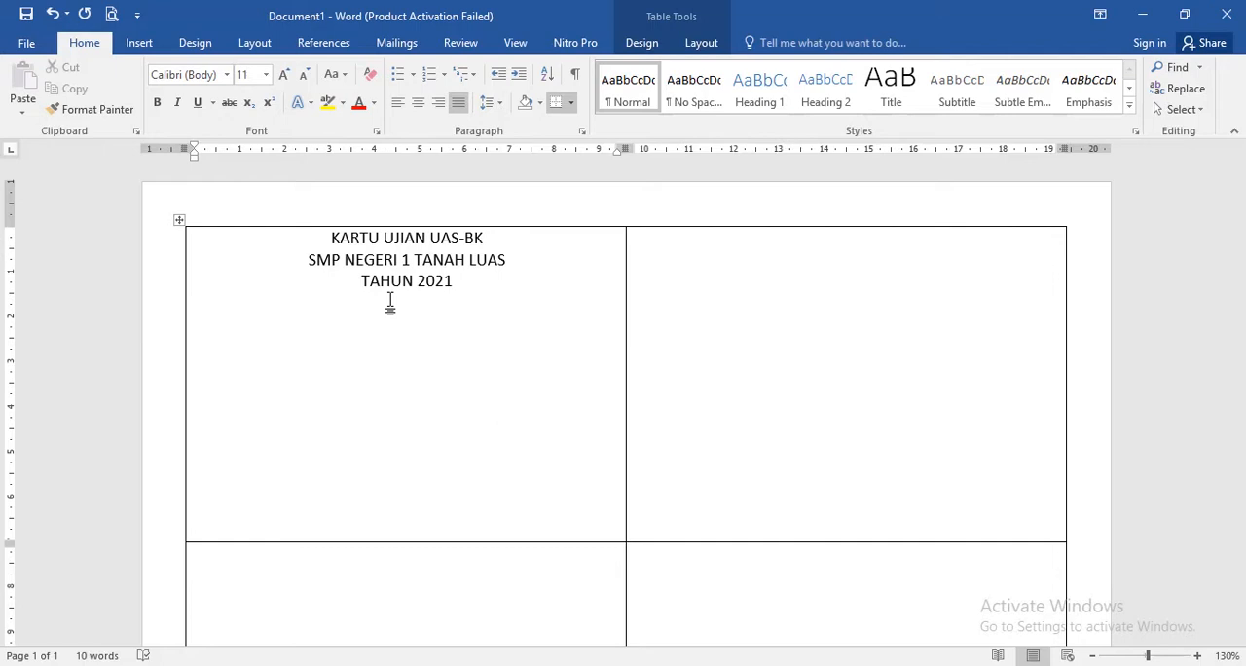
{"action": "type", "text": "BA"}
{"action": "key", "text": "BackSpace"}
{"action": "key", "text": "BackSpace"}
{"action": "type", "text": "Nama"}
{"action": "type", "text": "Jenis Kel"}
{"action": "type", "text": "amin"}
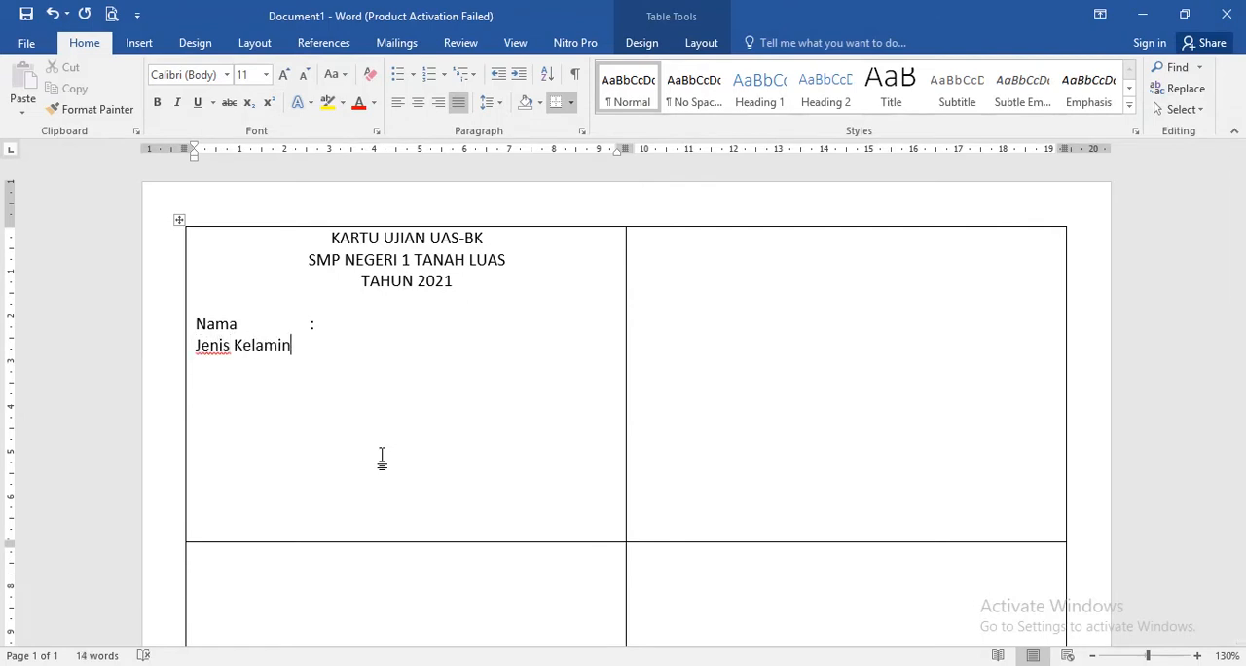
{"action": "key", "text": "Tab"}
- Add the field labels "Tempat Lahir :" and "Tanggal Lahir :" below the gender label, with aligned colons
{"action": "type", "text": "Tempa"}
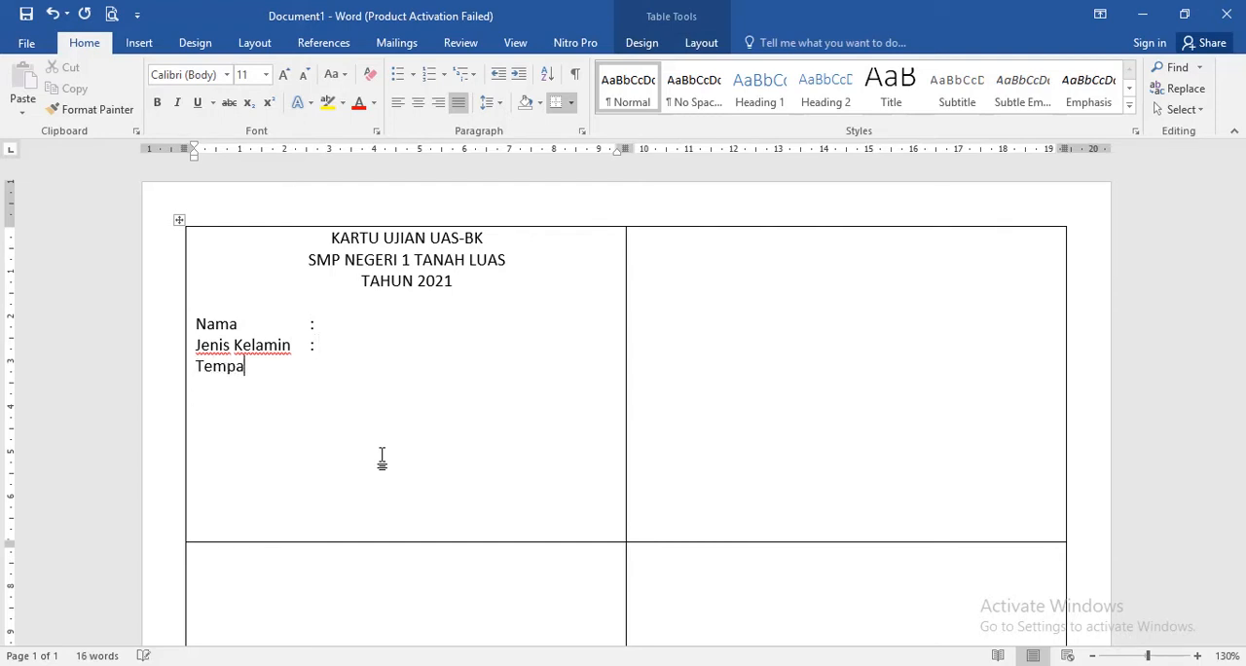
{"action": "type", "text": "t Lahir"}
{"action": "key", "text": "Tab"}
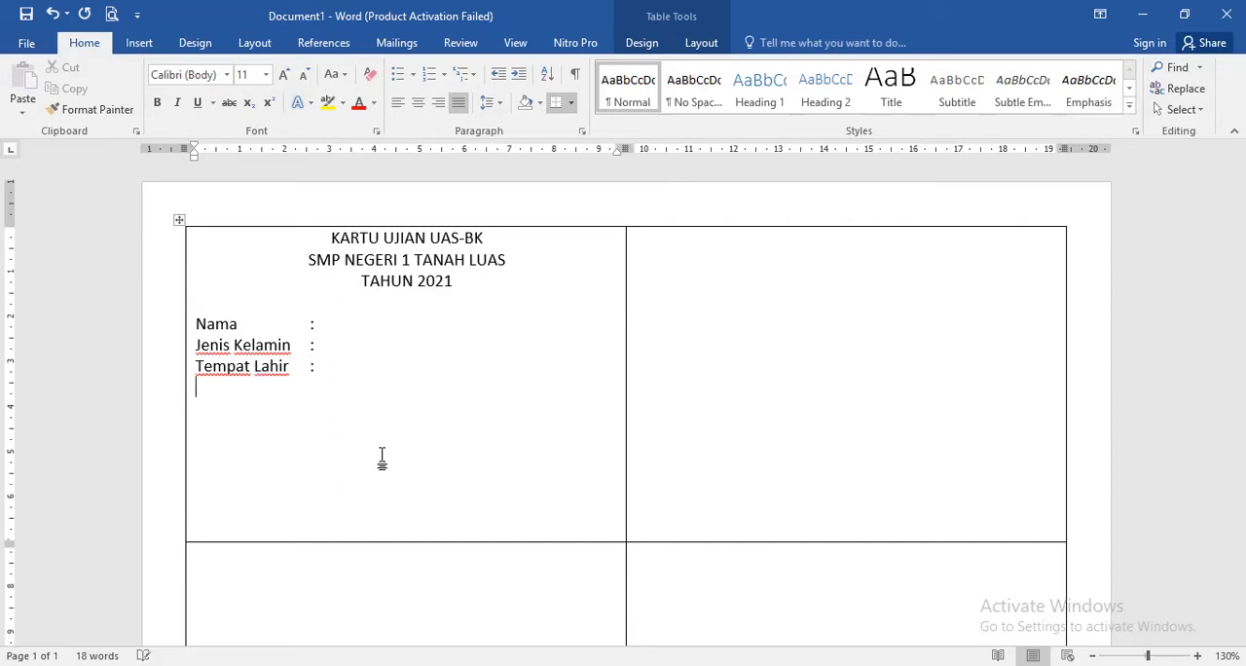
{"action": "type", "text": "Tanggal L"}
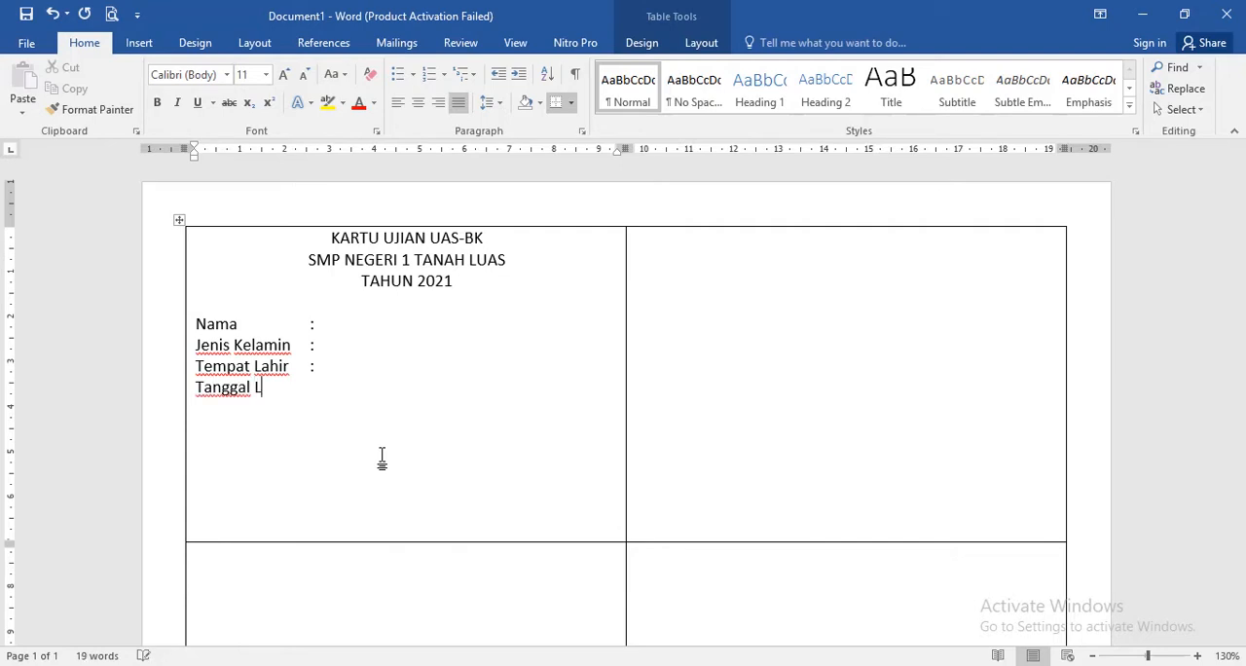
{"action": "type", "text": "ahir"}
{"action": "key", "text": "Tab"}
- Add the field label "No. Ujian :" below the birth date label, with its colon aligned to the others
{"action": "type", "text": "No. Uji"}
{"action": "key", "text": "BackSpace"}
{"action": "key", "text": "BackSpace"}
{"action": "key", "text": "BackSpace"}
{"action": "key", "text": "BackSpace"}
{"action": "key", "text": "BackSpace"}
{"action": "key", "text": "BackSpace"}
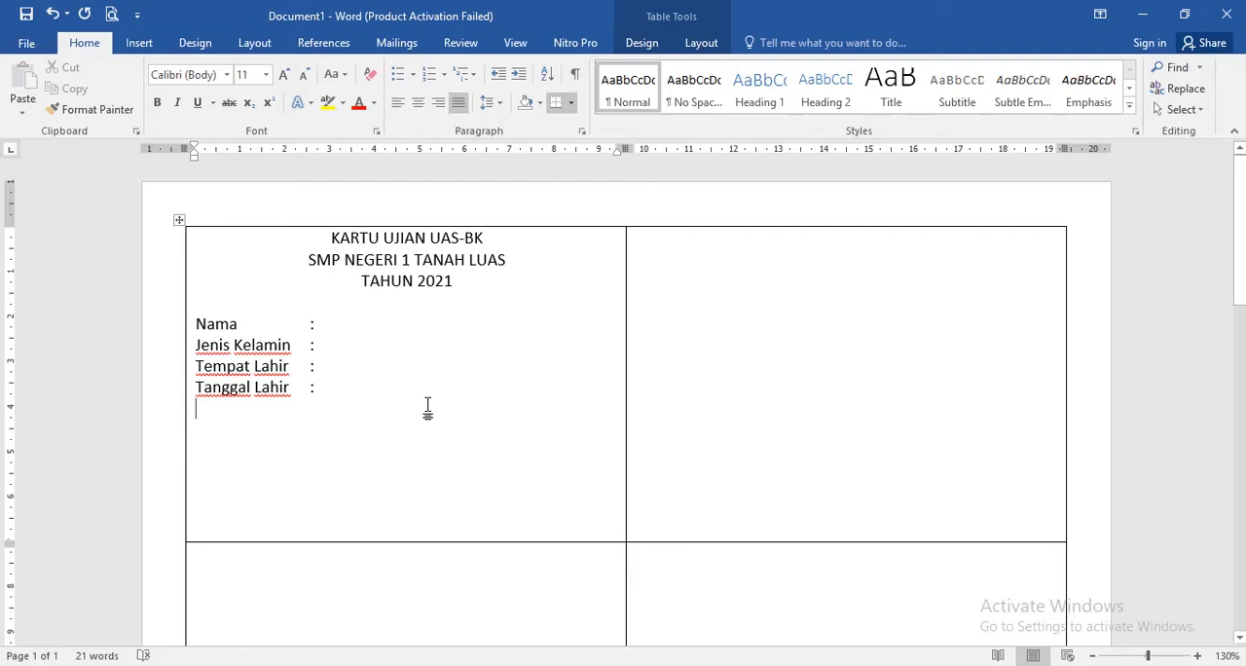
{"action": "type", "text": "No"}
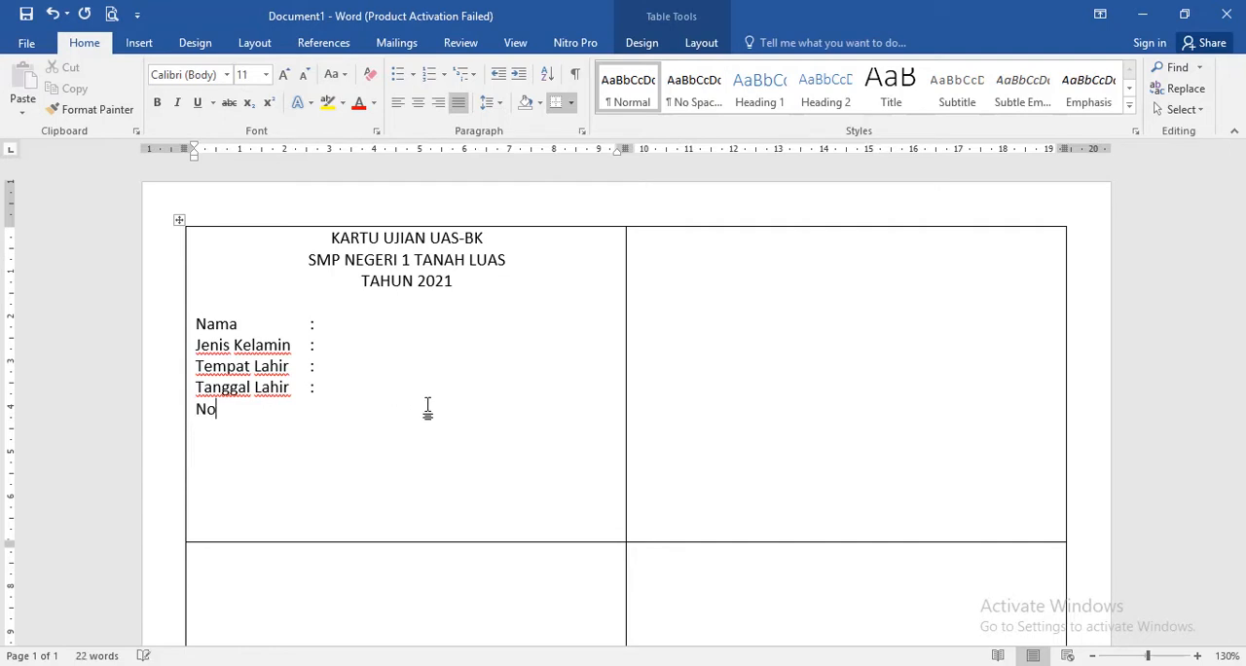
{"action": "type", "text": ". Ujian"}
{"action": "key", "text": "Tab"}
- Add the field label "Sesi :" as the last line of the first card and clear the stray colon from the neighbouring cell
{"action": "type", "text": "Sesi"}
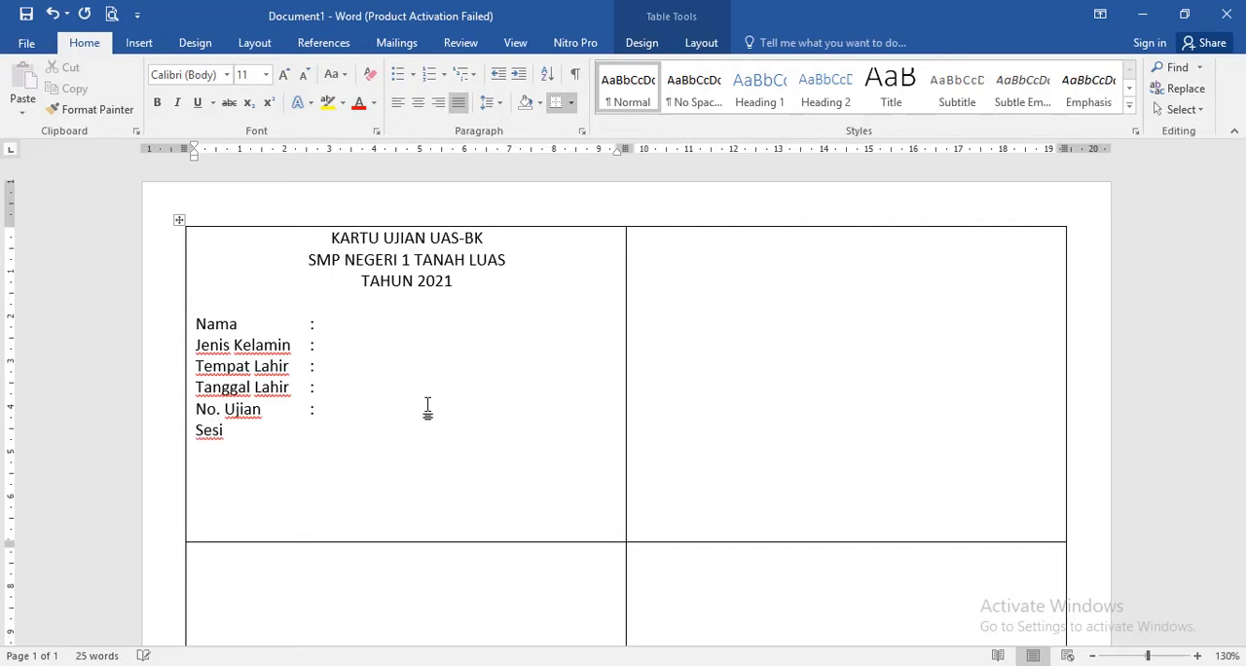
{"action": "key", "text": "Tab"}
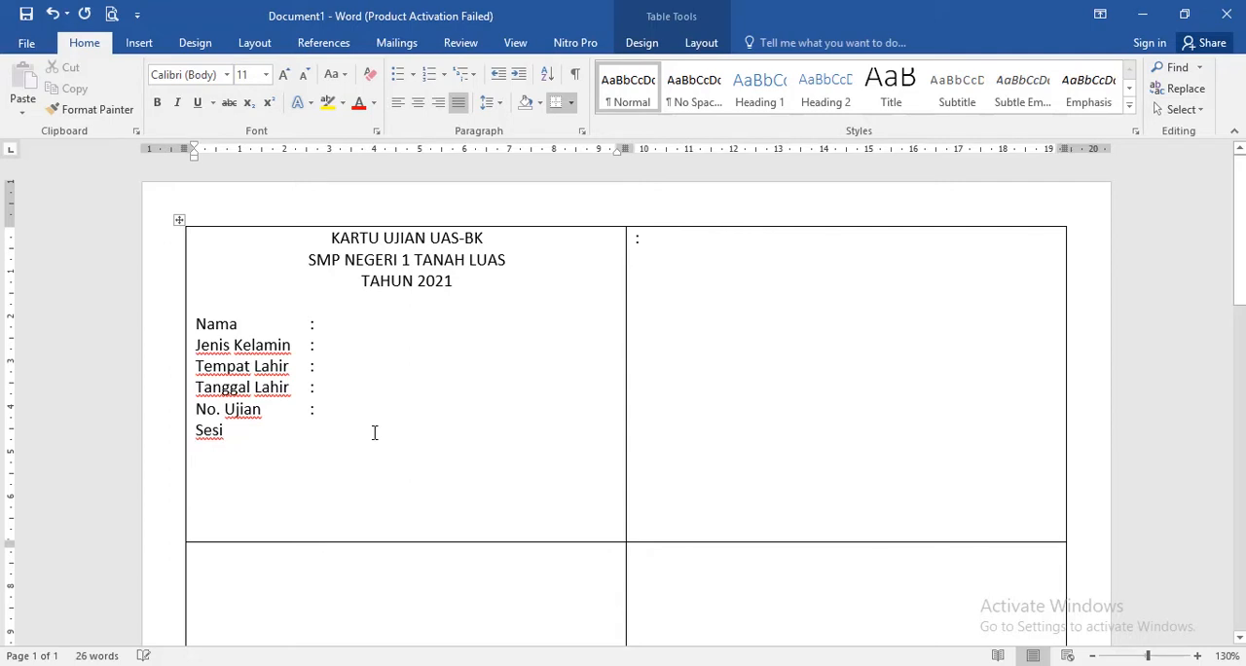
{"action": "left_click", "coordinate": [712, 245]}
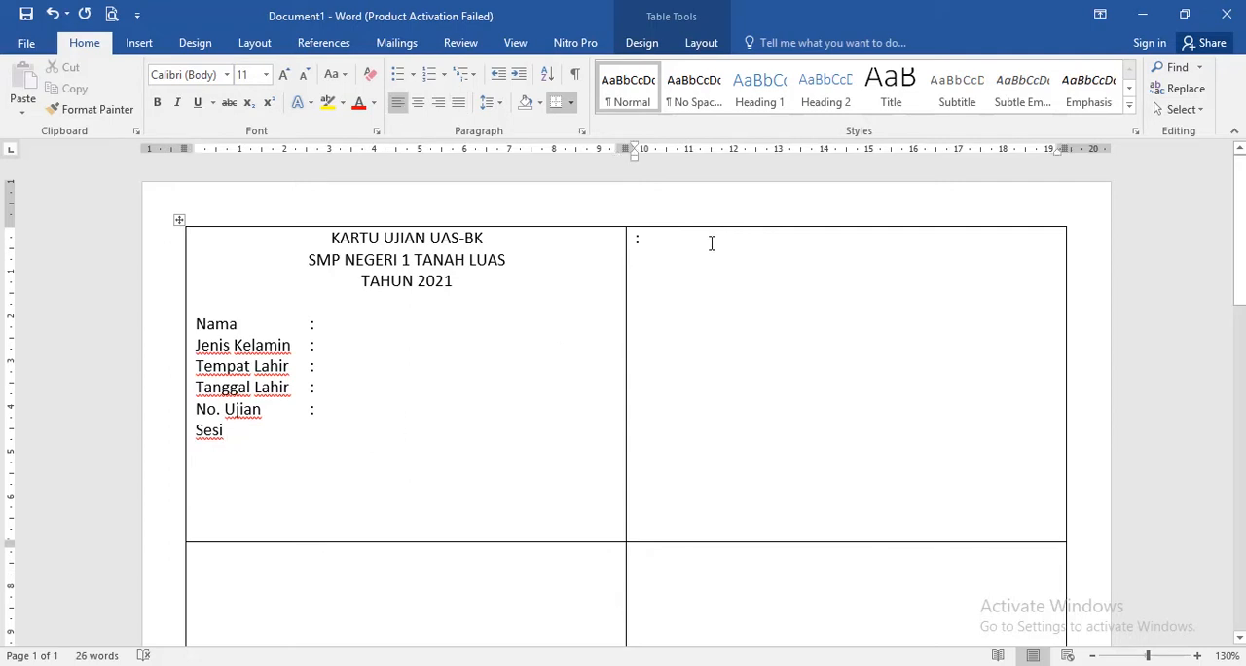
{"action": "key", "text": "BackSpace"}
{"action": "left_click", "coordinate": [310, 441]}
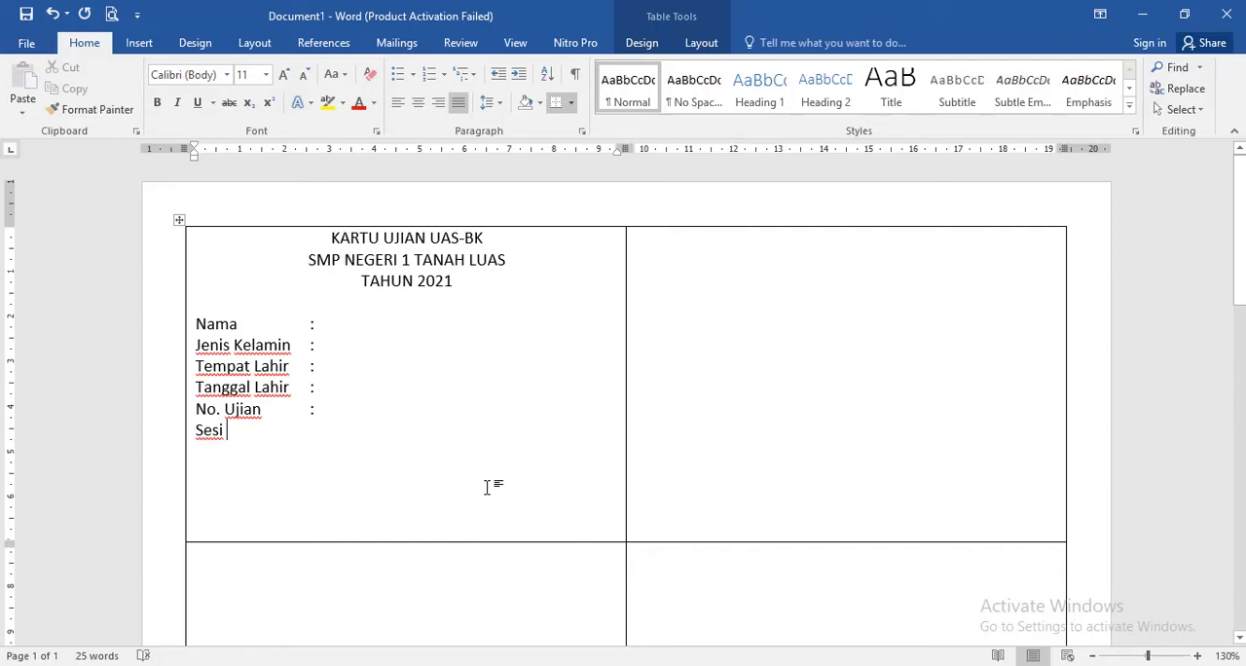
{"action": "key", "text": "Tab"}
{"action": "key", "text": "Tab"}
{"action": "type", "text": ":"}
- Set the font size of the six field labels from "Nama" to "Sesi" to 9
{"action": "left_click", "coordinate": [194, 324]}
{"action": "left_click", "coordinate": [330, 435]}
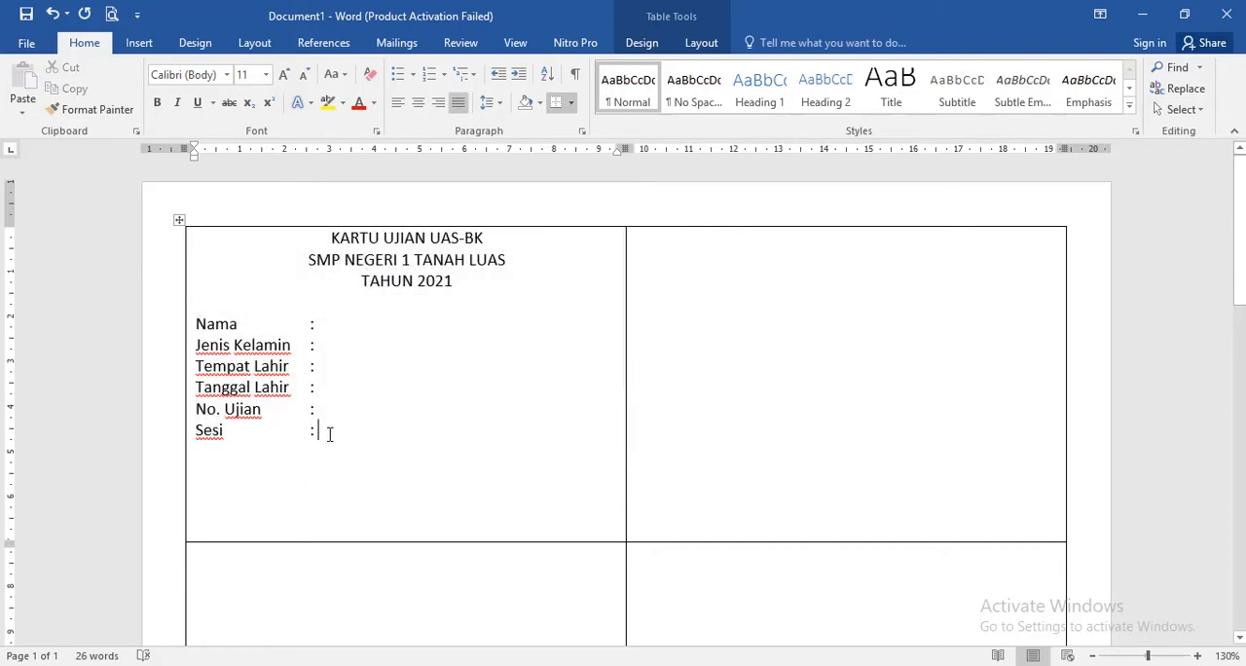
{"action": "left_click", "coordinate": [198, 324], "text": "shift"}
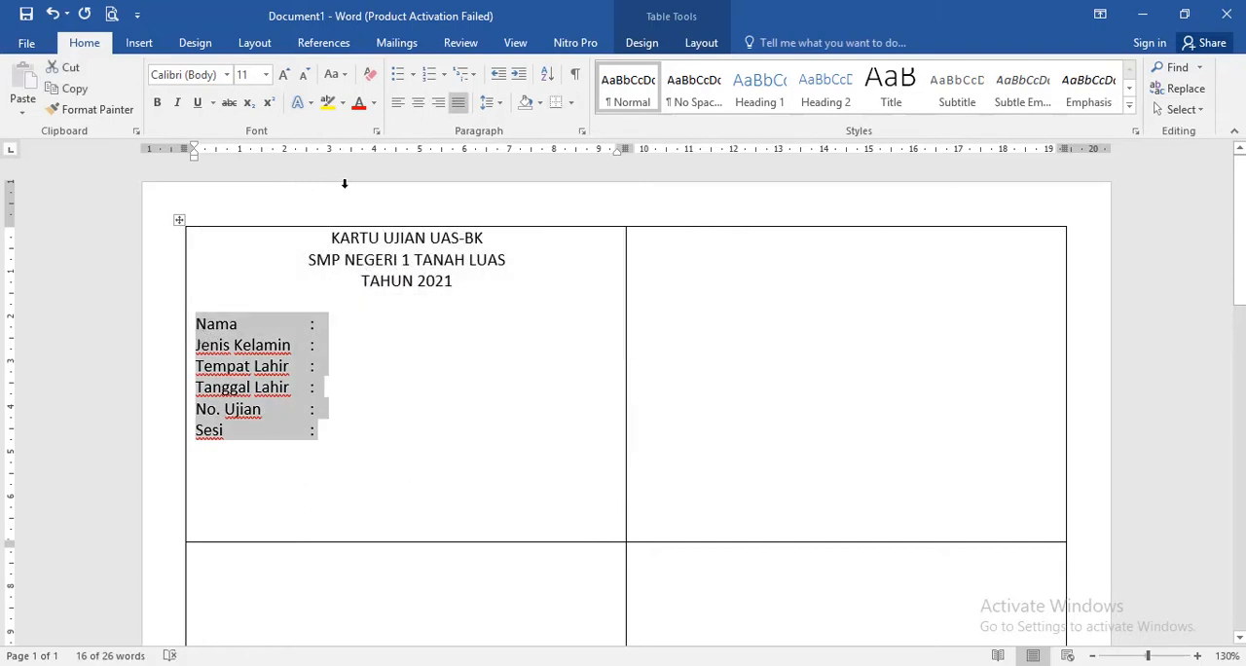
{"action": "left_click", "coordinate": [255, 75]}
{"action": "type", "text": "9"}
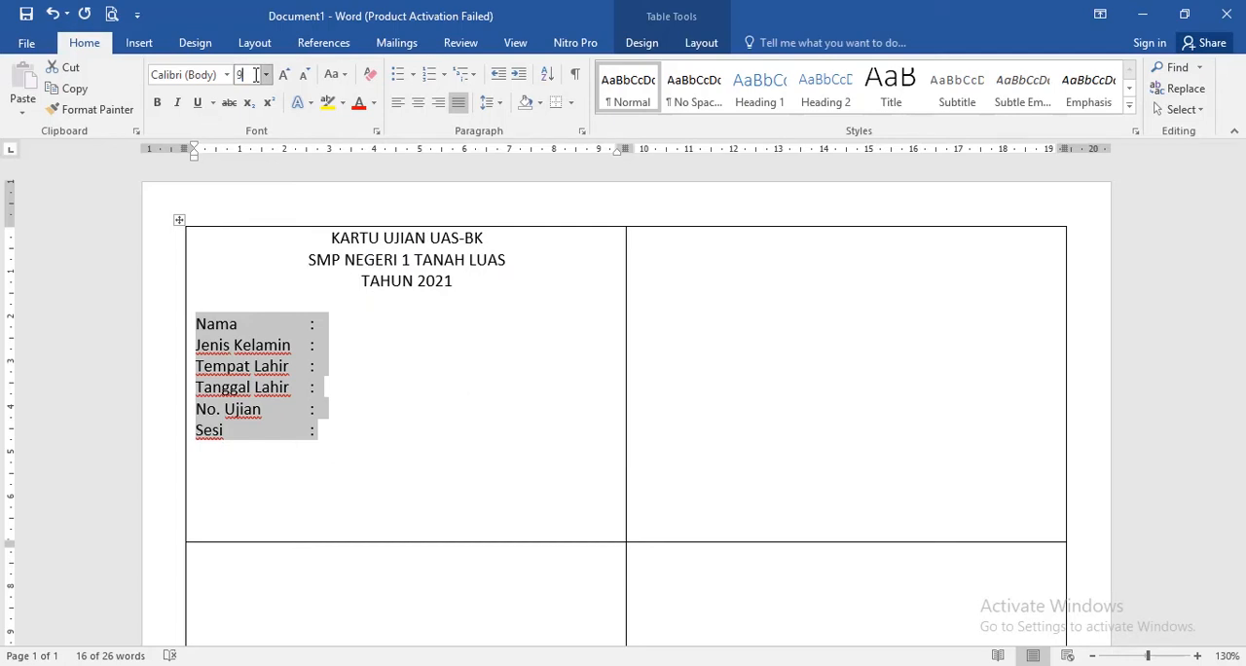
{"action": "key", "text": "Return"}
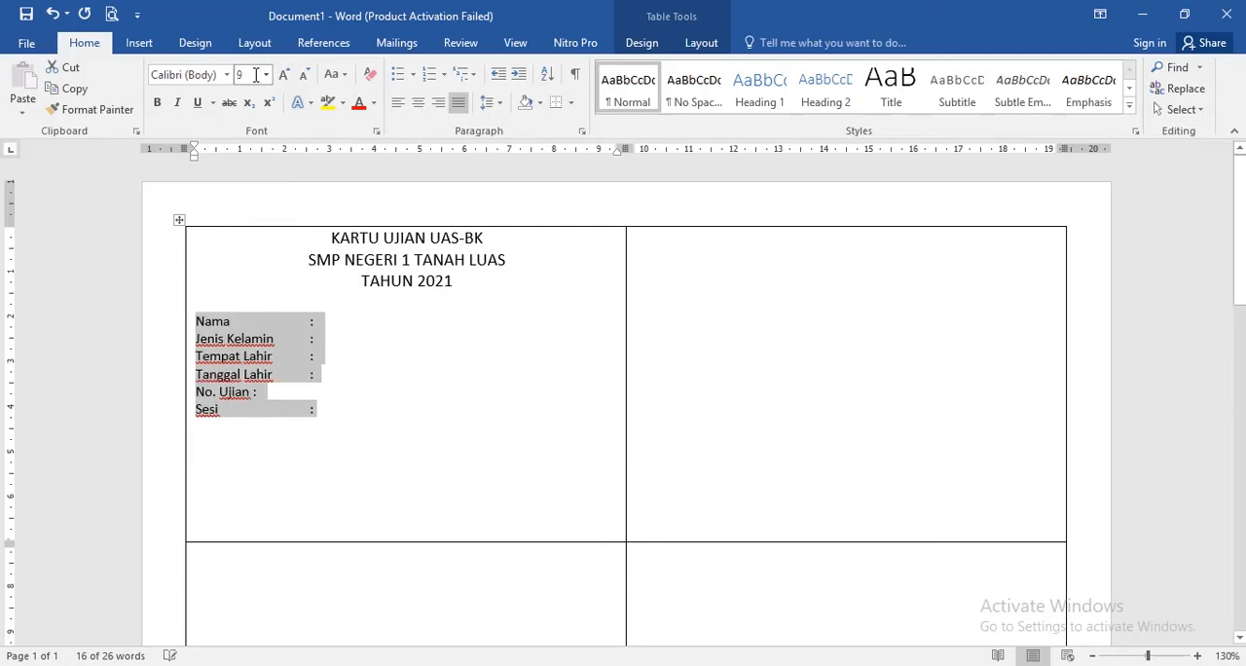
- Change the font of the three heading lines in the first card to Bodoni MT Black
{"action": "left_click", "coordinate": [481, 288]}
{"action": "left_click", "coordinate": [328, 239], "text": "shift"}
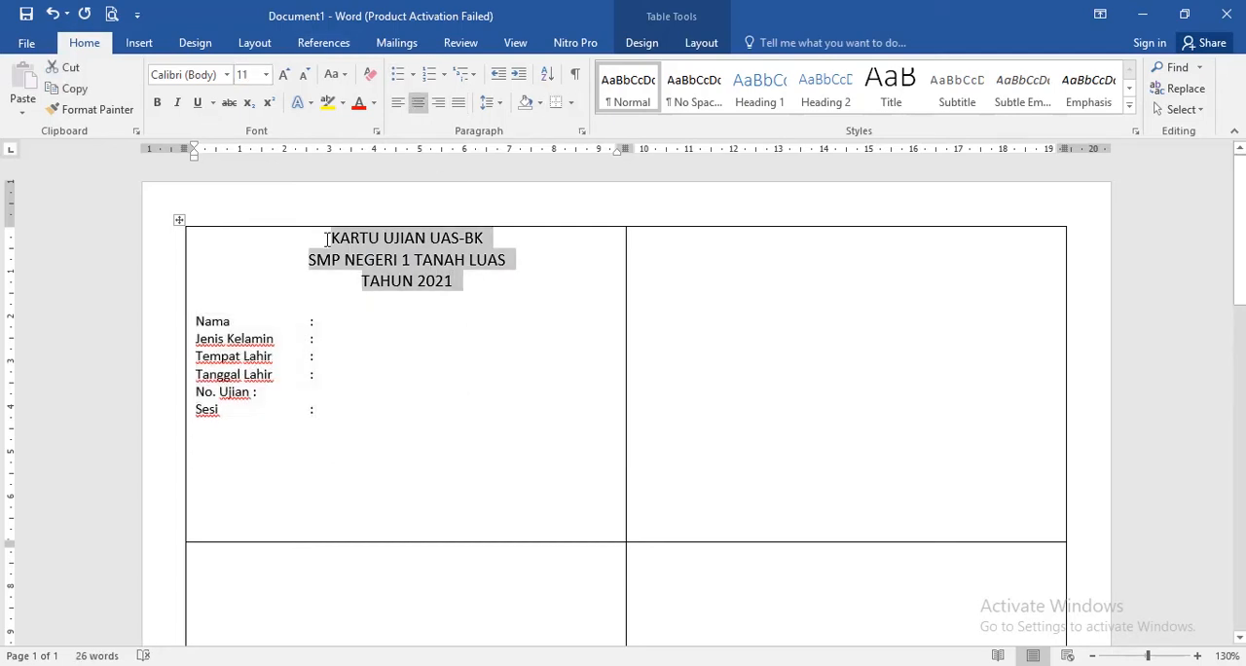
{"action": "left_click", "coordinate": [226, 75]}
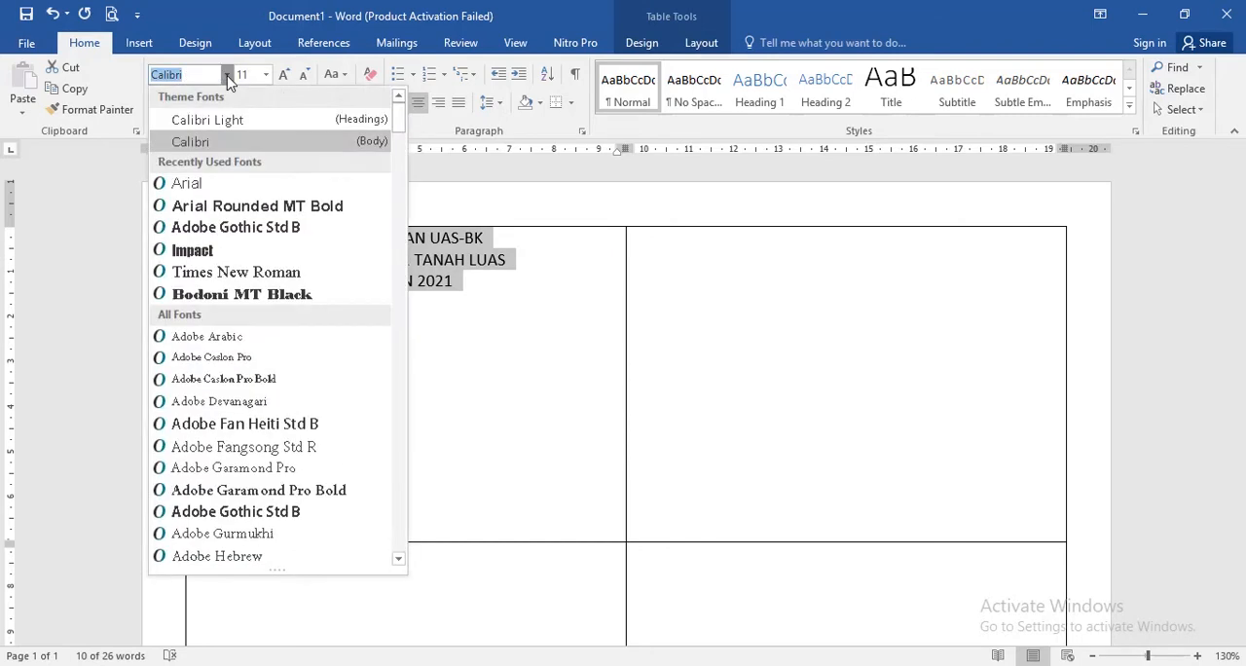
{"action": "left_click", "coordinate": [263, 295]}
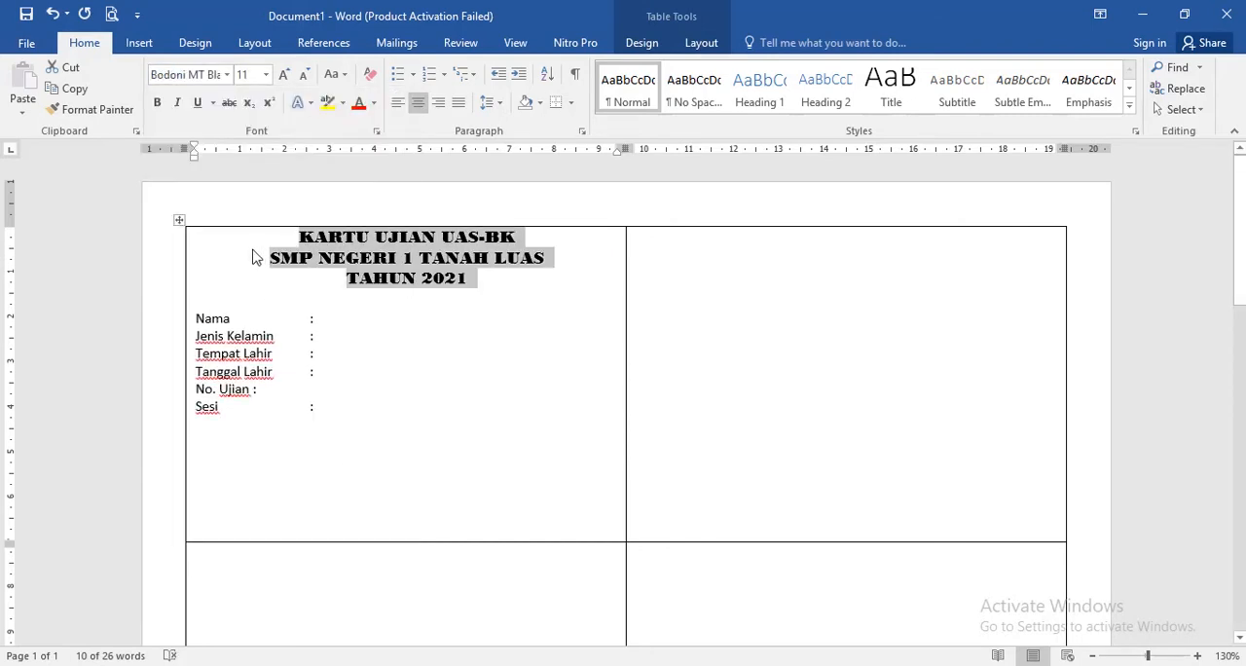
{"action": "left_click", "coordinate": [252, 255]}
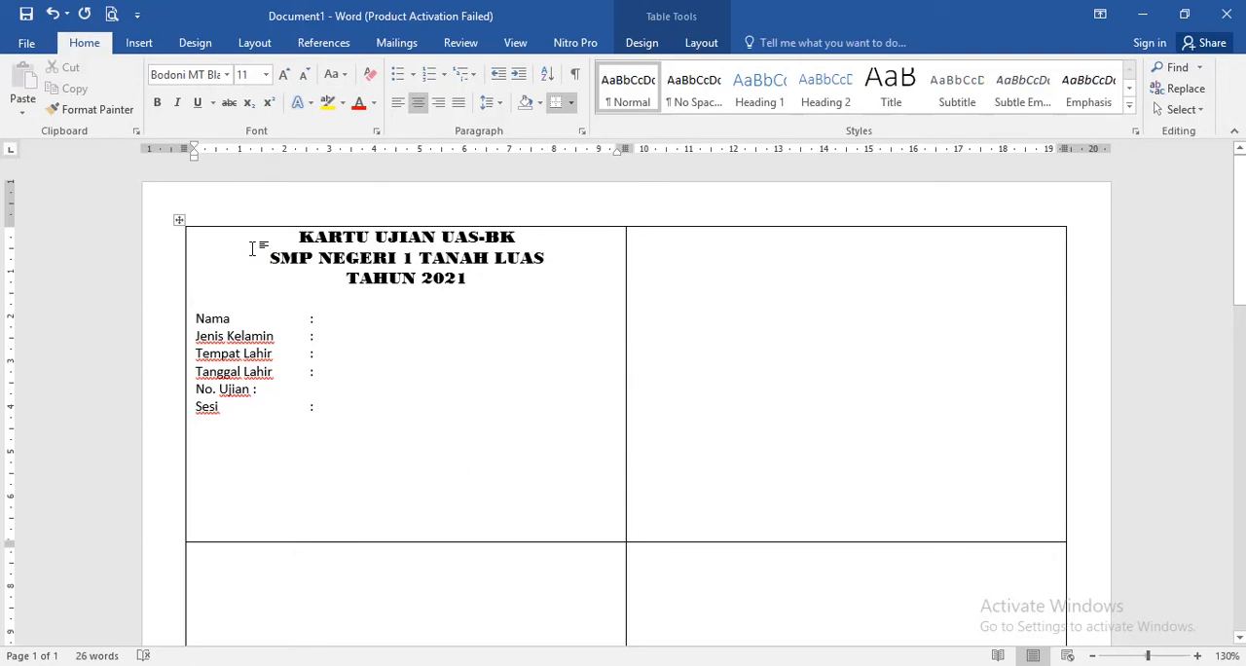
- Insert the Tut Wuri Handayani logo from the Downloads folder, shrink it to about 1 cm high and place it left of the card headings
{"action": "left_click", "coordinate": [141, 47]}
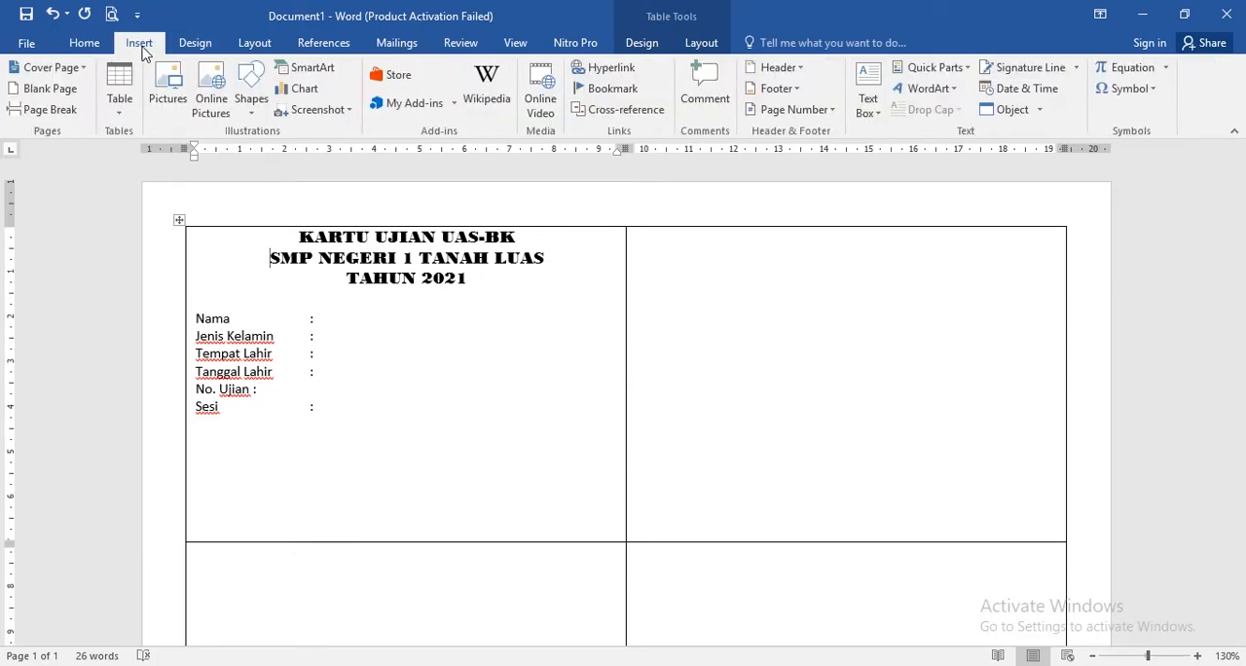
{"action": "left_click", "coordinate": [177, 102]}
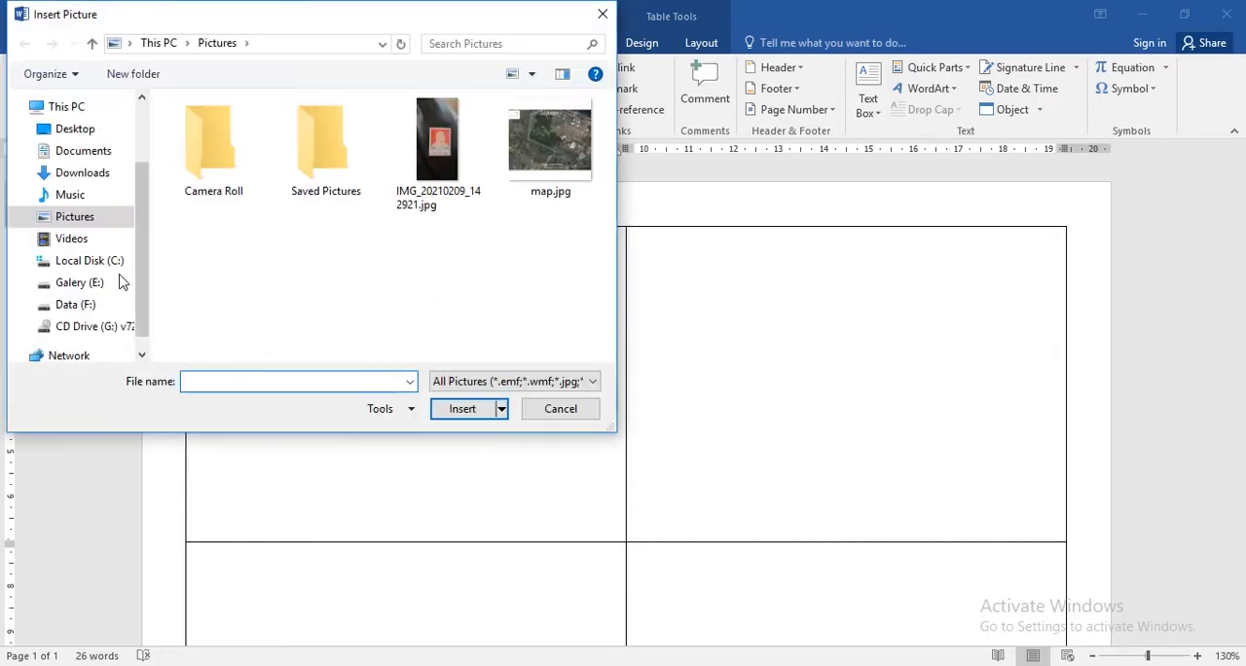
{"action": "left_click", "coordinate": [88, 175]}
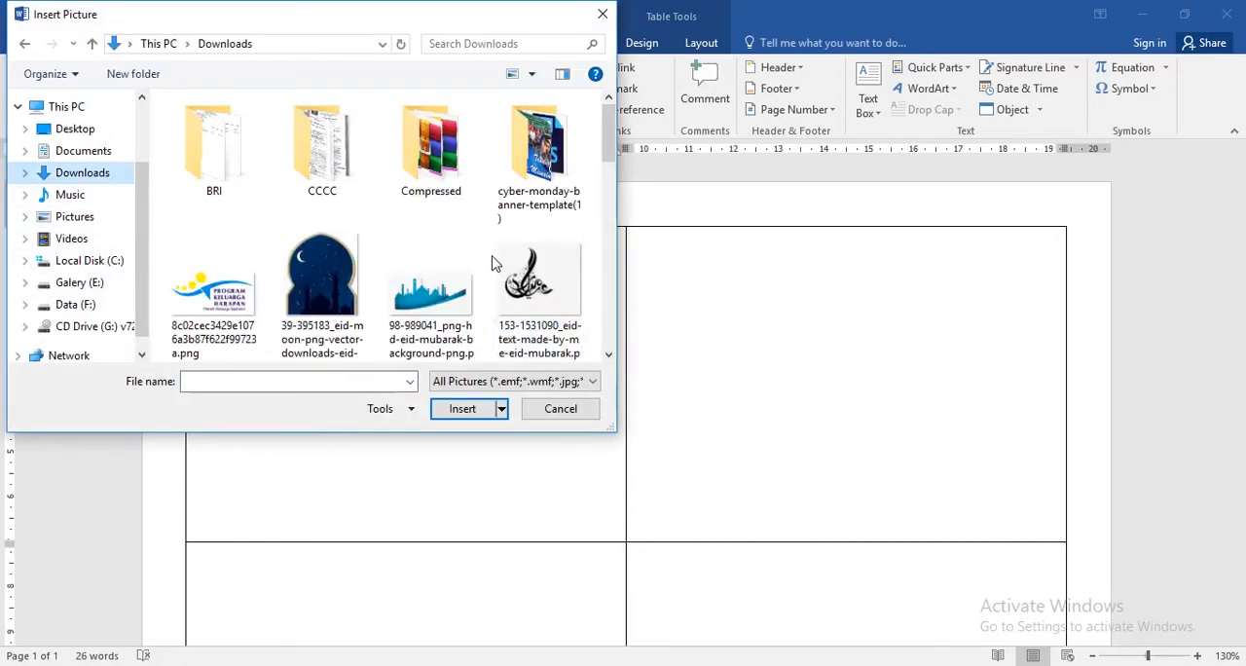
{"action": "scroll", "coordinate": [494, 263], "scroll_direction": "down", "scroll_amount": 10}
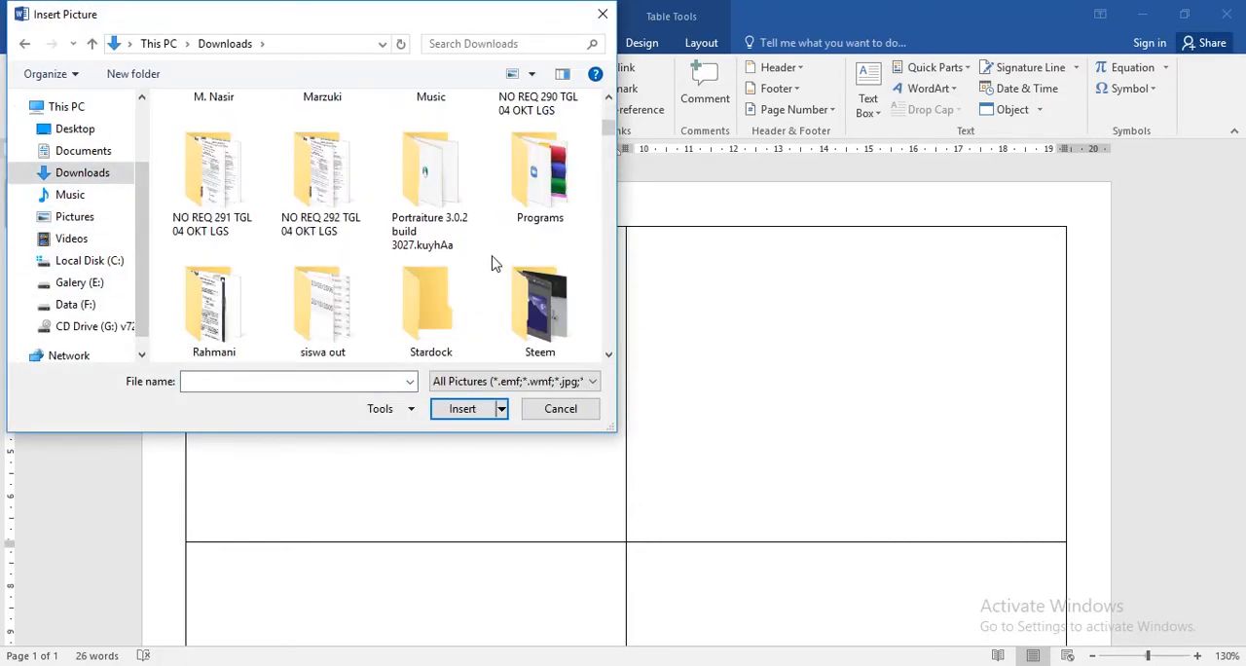
{"action": "scroll", "coordinate": [494, 263], "scroll_direction": "down", "scroll_amount": 12}
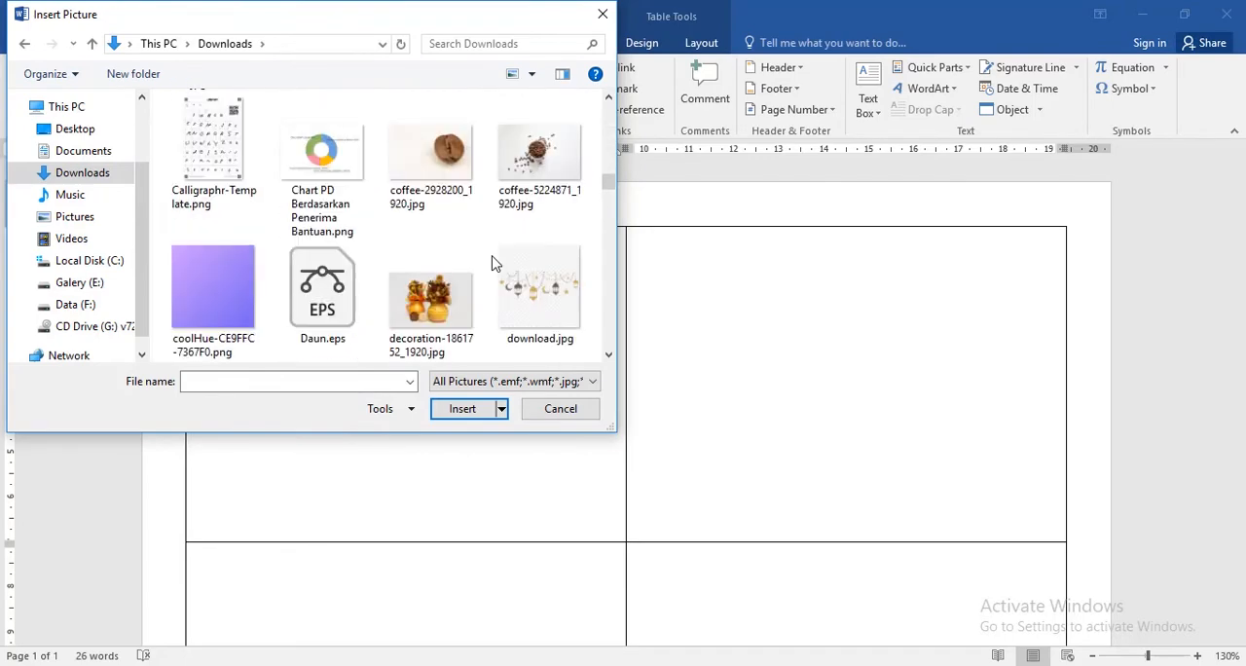
{"action": "scroll", "coordinate": [493, 263], "scroll_direction": "down", "scroll_amount": 12}
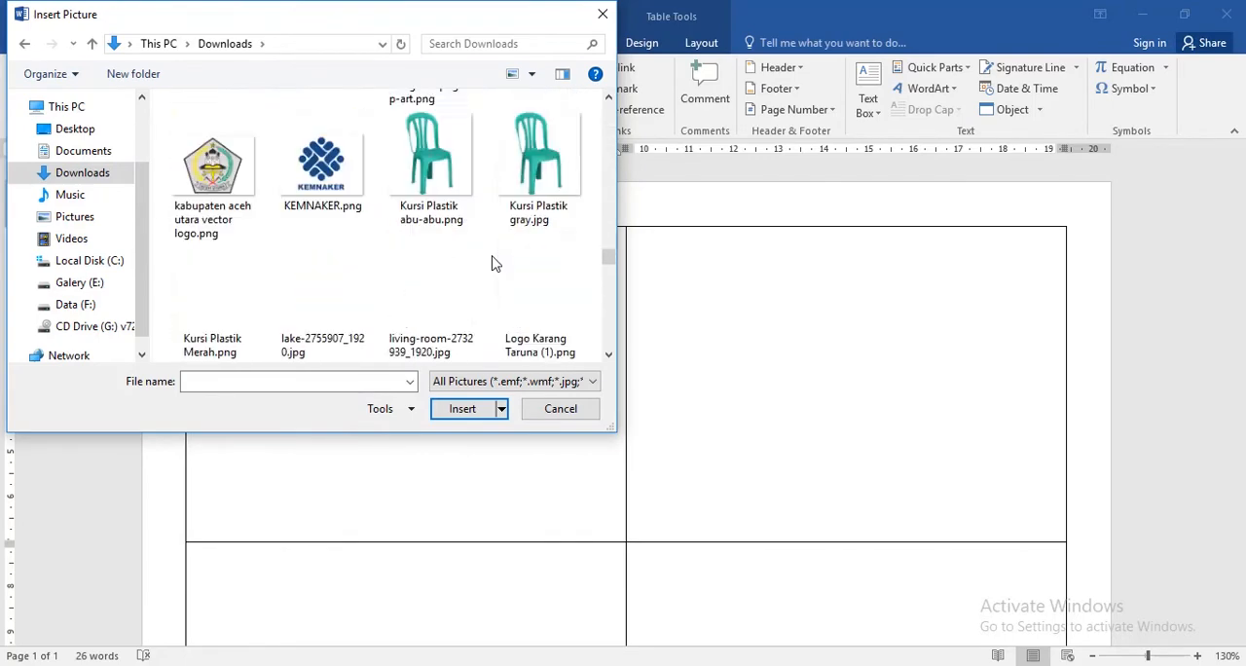
{"action": "scroll", "coordinate": [494, 263], "scroll_direction": "down", "scroll_amount": 6}
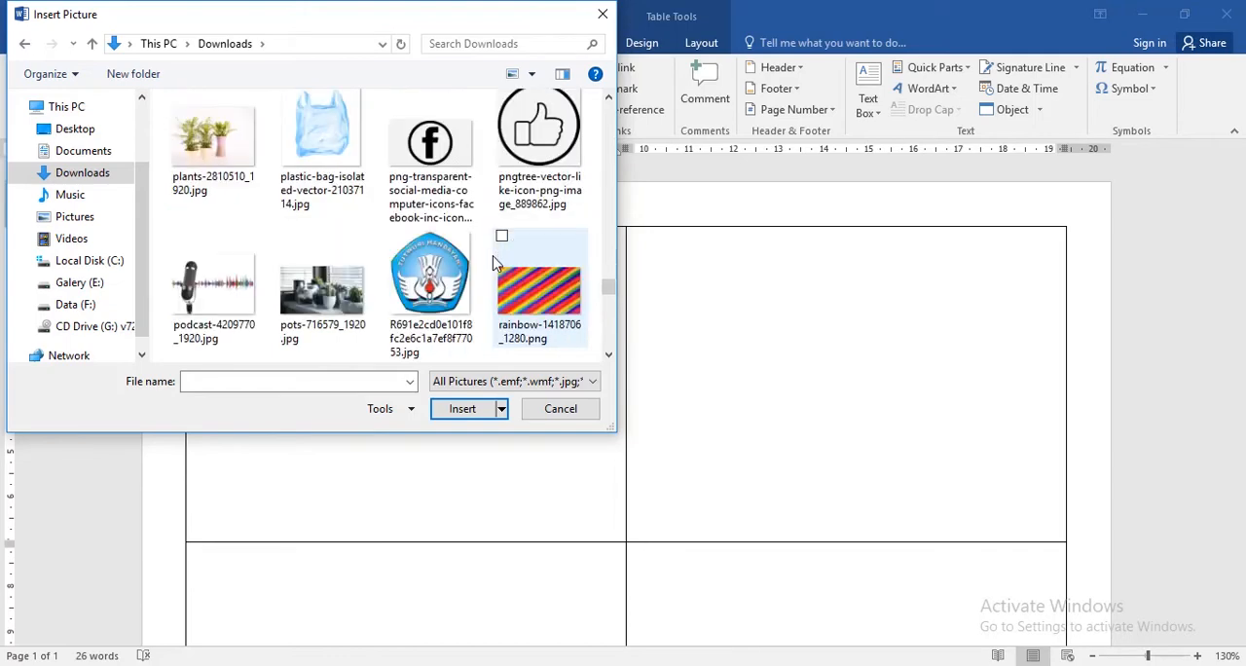
{"action": "left_click", "coordinate": [458, 174]}
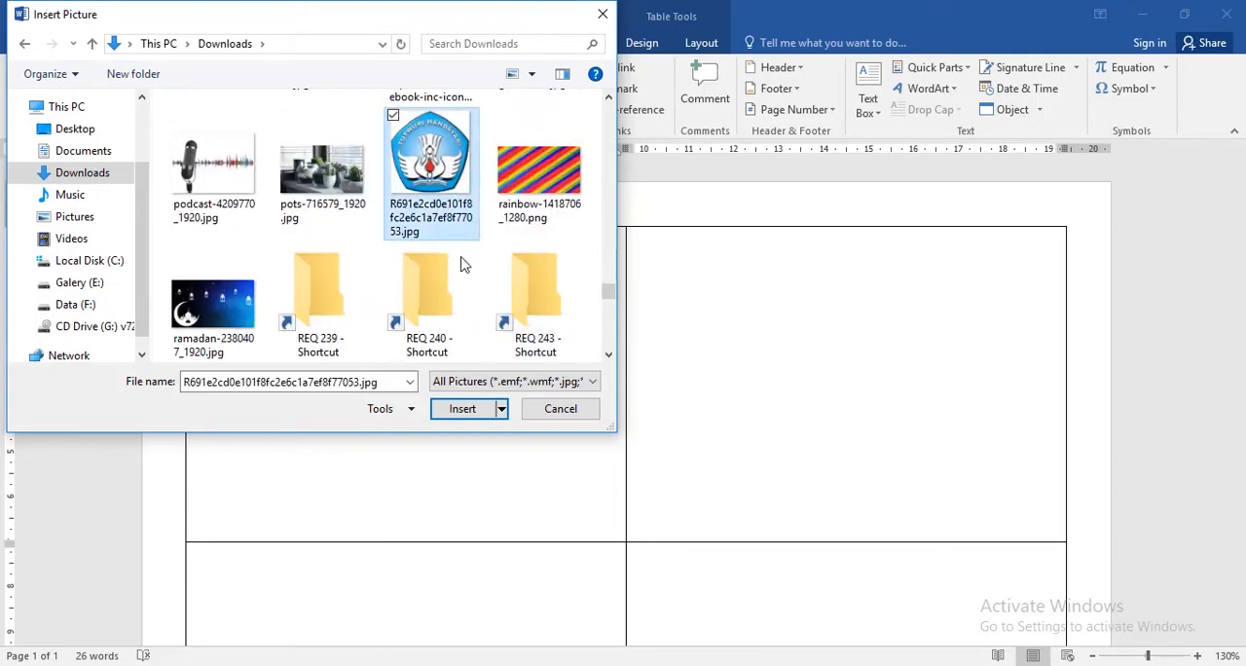
{"action": "left_click", "coordinate": [472, 409]}
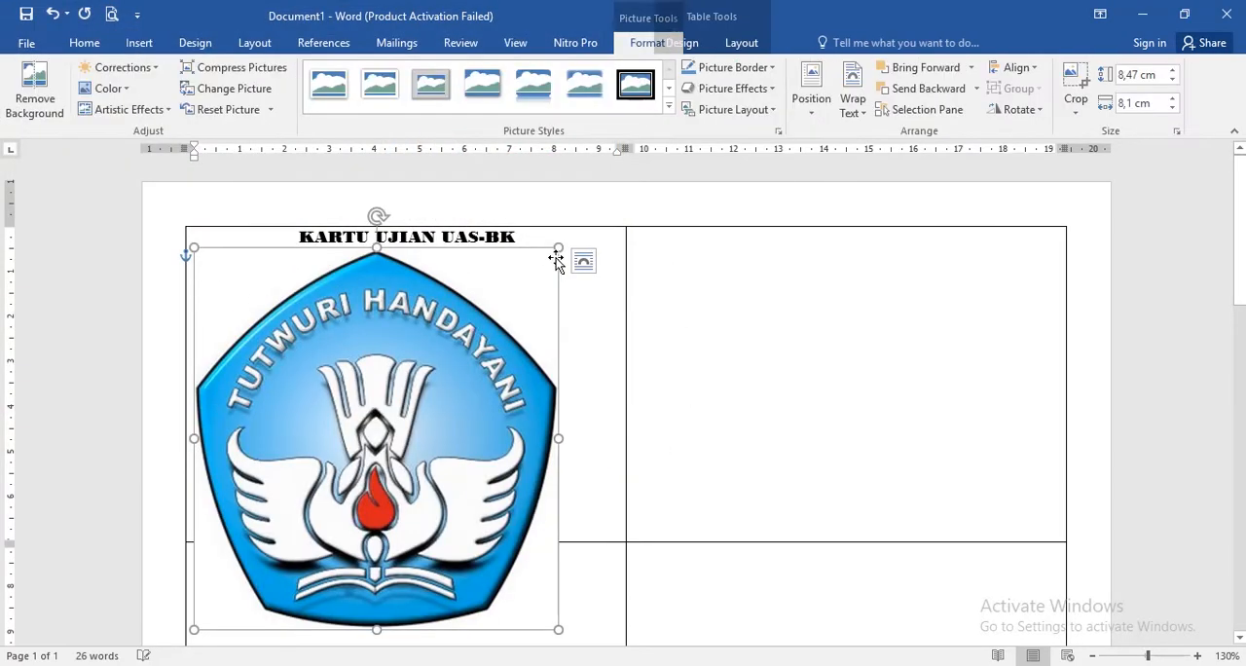
{"action": "left_click_drag", "start_coordinate": [556, 249], "coordinate": [222, 261]}
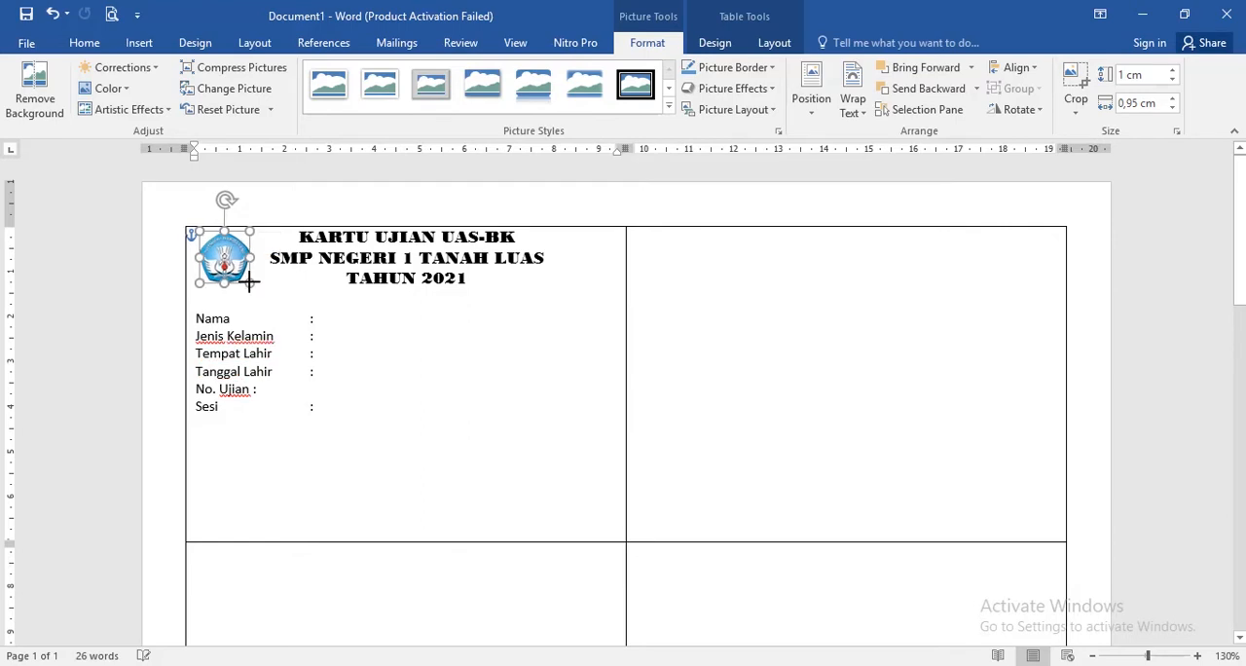
{"action": "left_click", "coordinate": [408, 300]}
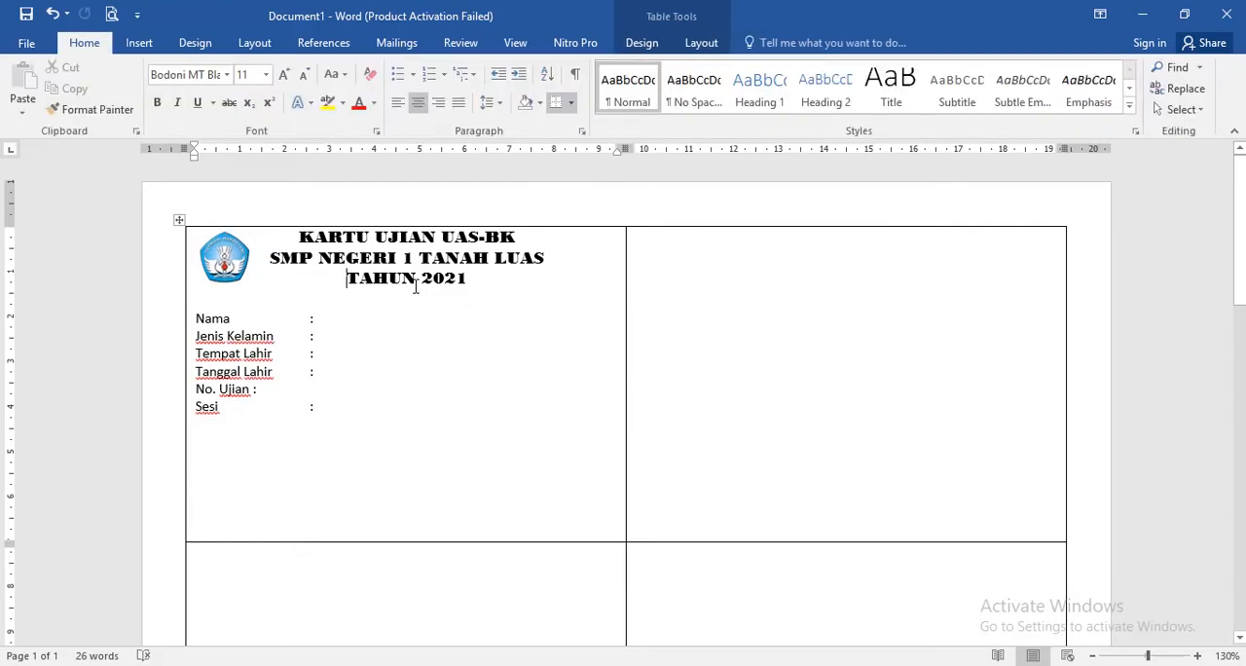
- Draw a straight horizontal line about 8.76 cm long between the headings and the field labels of the first card
{"action": "left_click", "coordinate": [137, 43]}
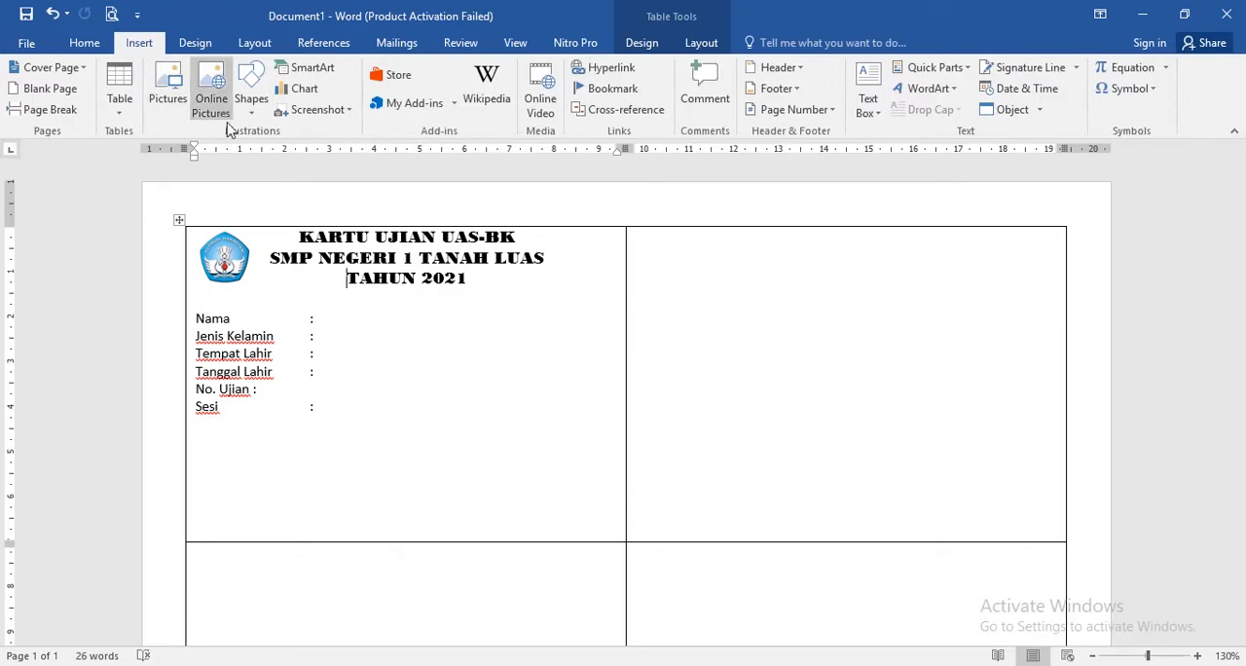
{"action": "left_click", "coordinate": [251, 93]}
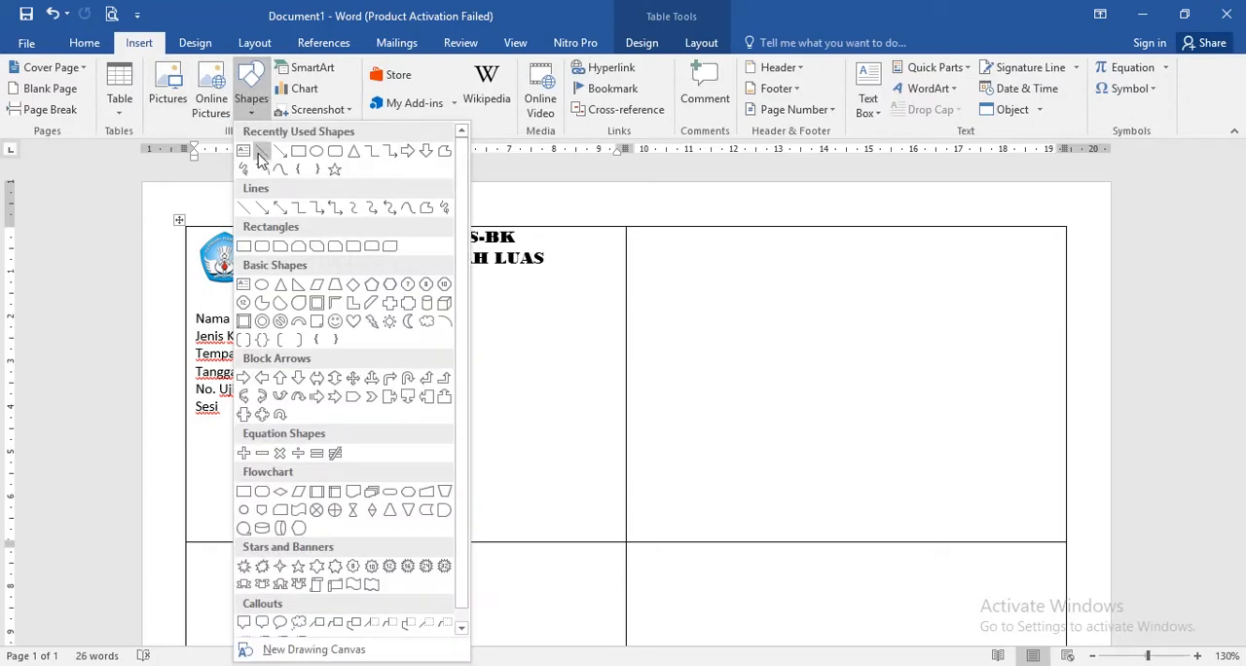
{"action": "left_click", "coordinate": [261, 154]}
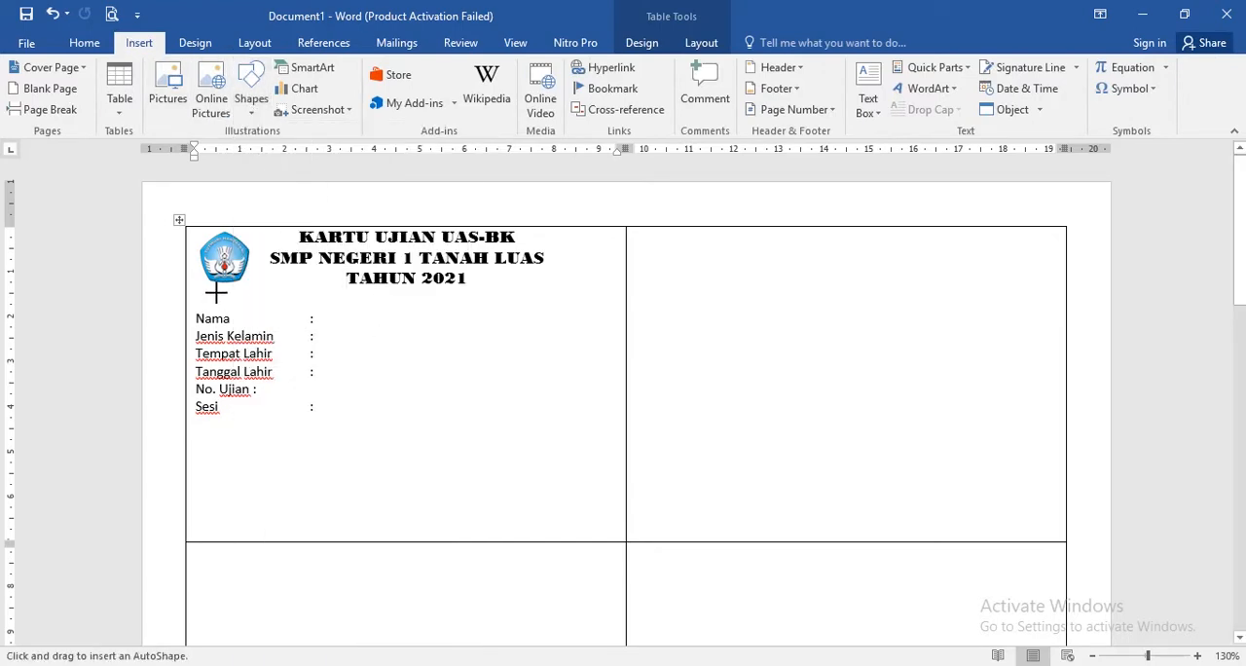
{"action": "left_click_drag", "start_coordinate": [211, 292], "coordinate": [605, 292]}
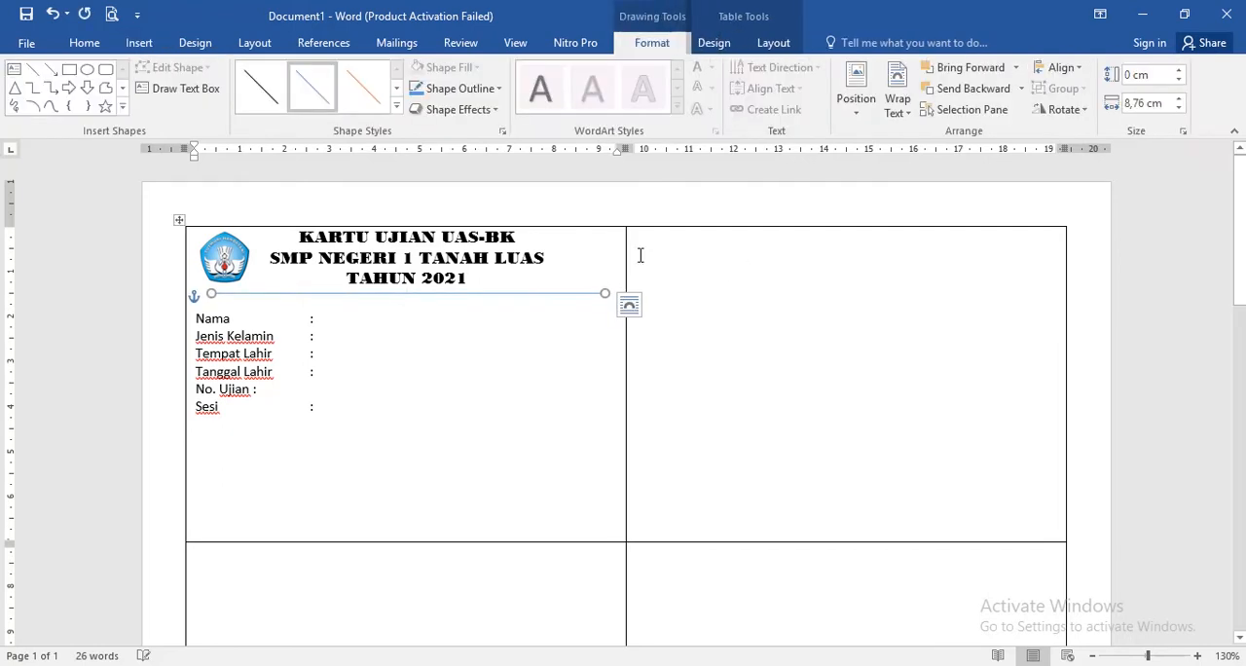
- Set the divider line below the card headings to black with a weight of 2¼ pt
{"action": "left_click", "coordinate": [499, 89]}
{"action": "left_click", "coordinate": [431, 130]}
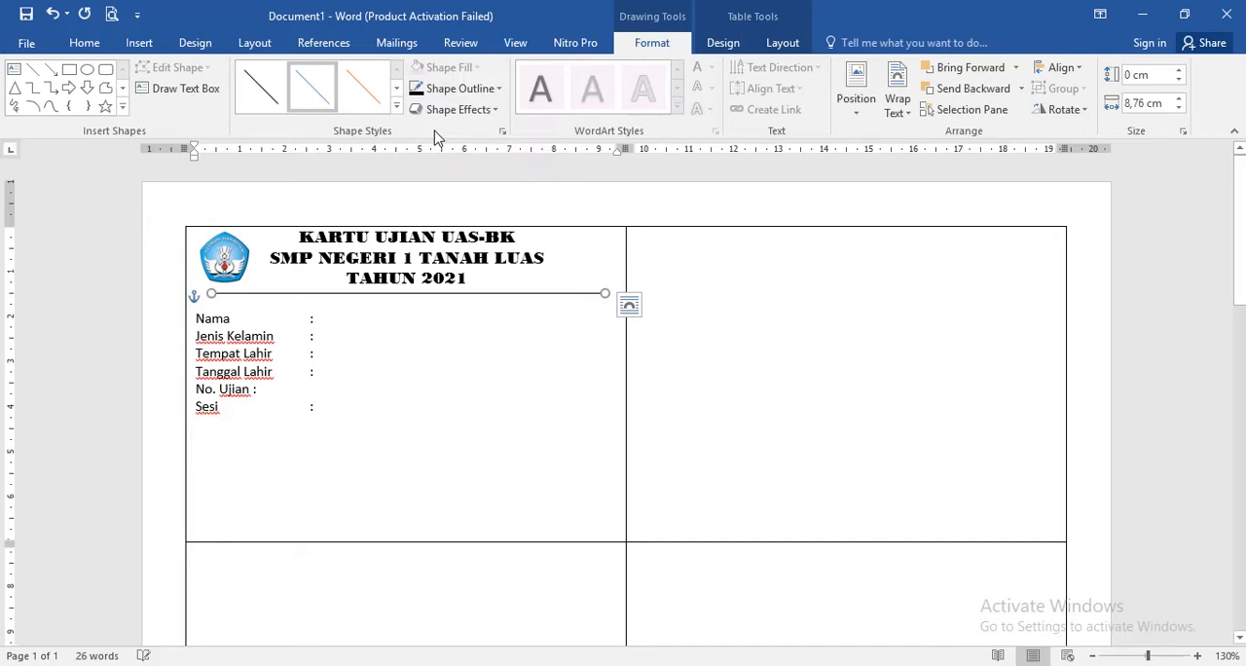
{"action": "left_click", "coordinate": [477, 89]}
{"action": "mouse_move", "coordinate": [528, 302]}
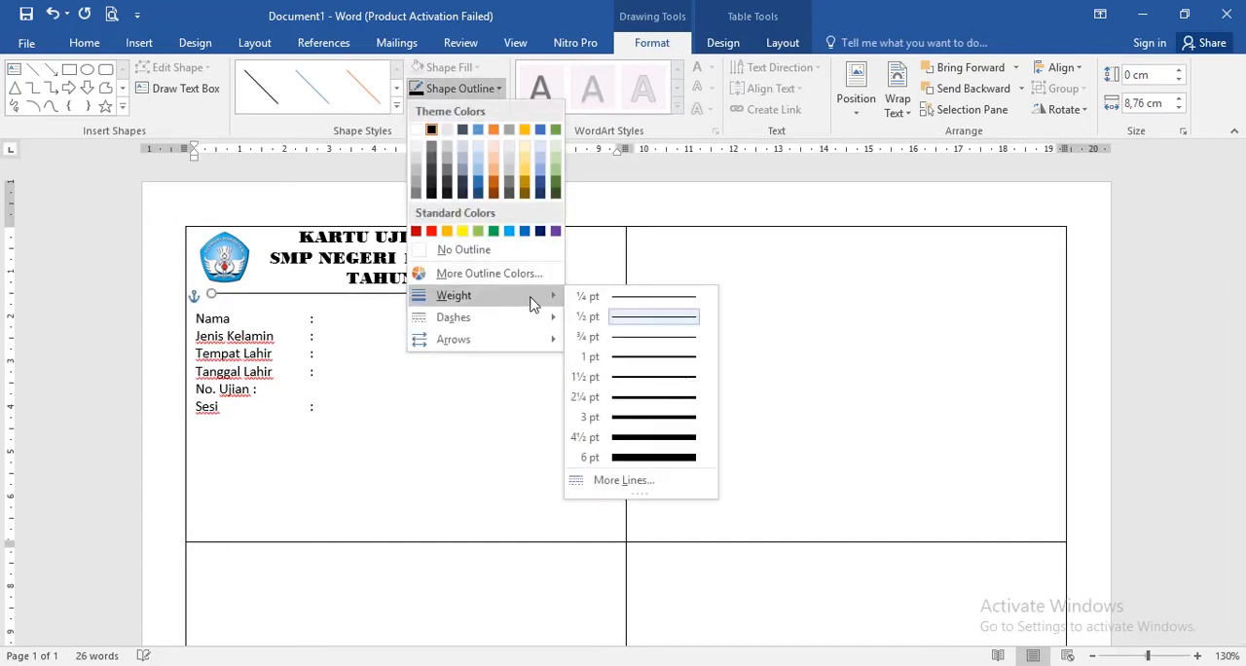
{"action": "left_click", "coordinate": [642, 399]}
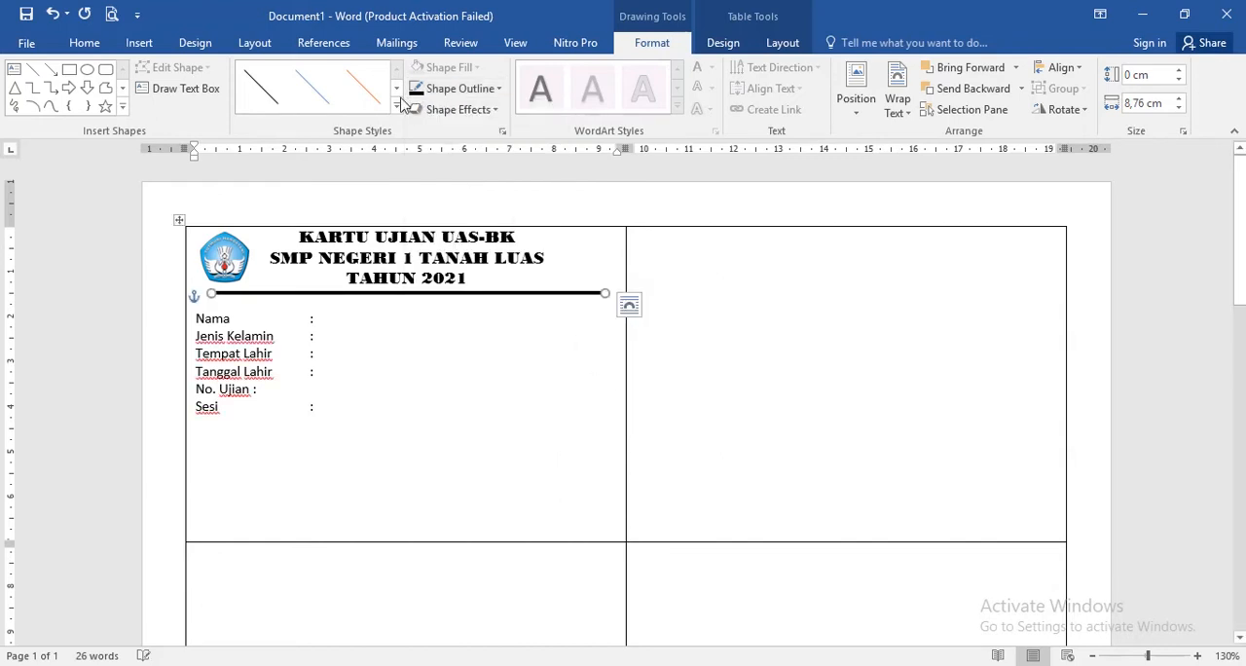
{"action": "left_click", "coordinate": [500, 92]}
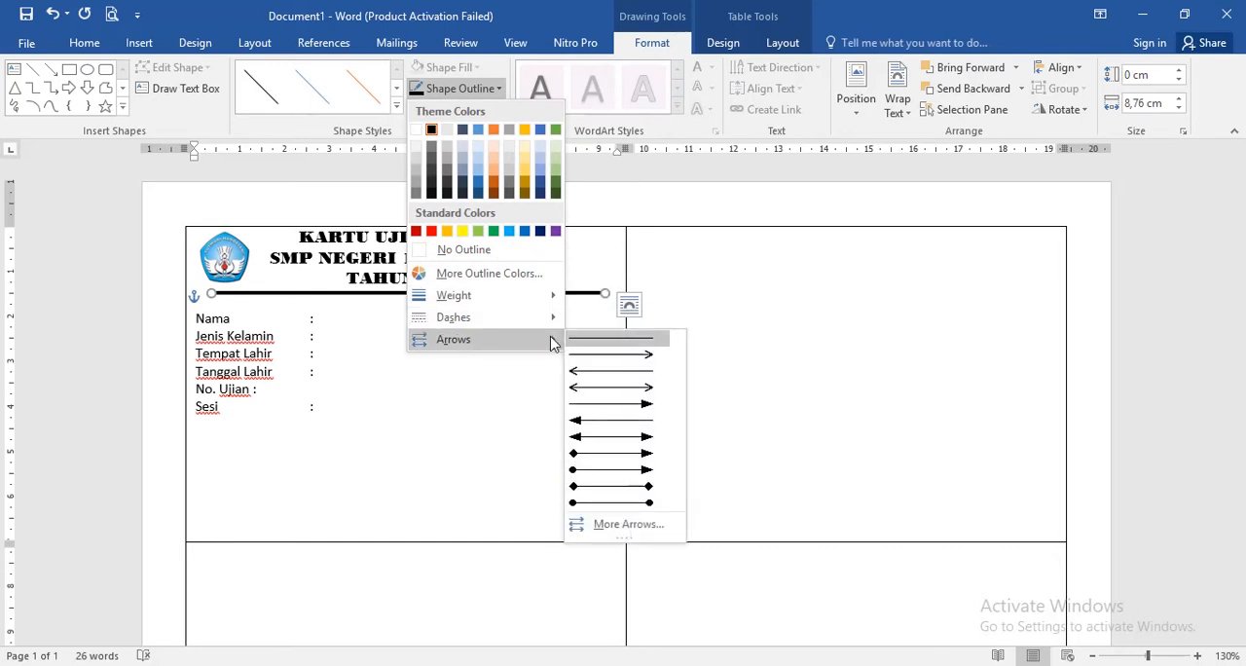
{"action": "left_click", "coordinate": [183, 117]}
{"action": "left_click", "coordinate": [385, 352]}
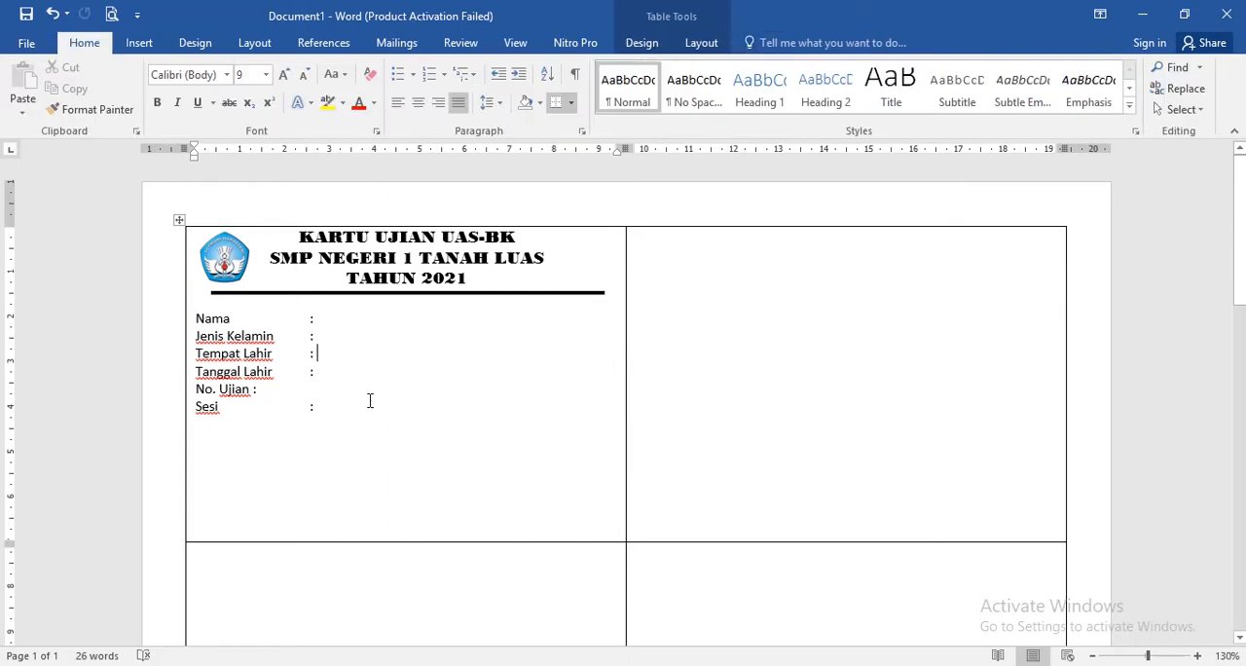
- Add the place and date line "Tanah Luas, 27 Maret 2021" below the field labels, indented to the right half of the first card
{"action": "left_click", "coordinate": [380, 429]}
{"action": "key", "text": "Return"}
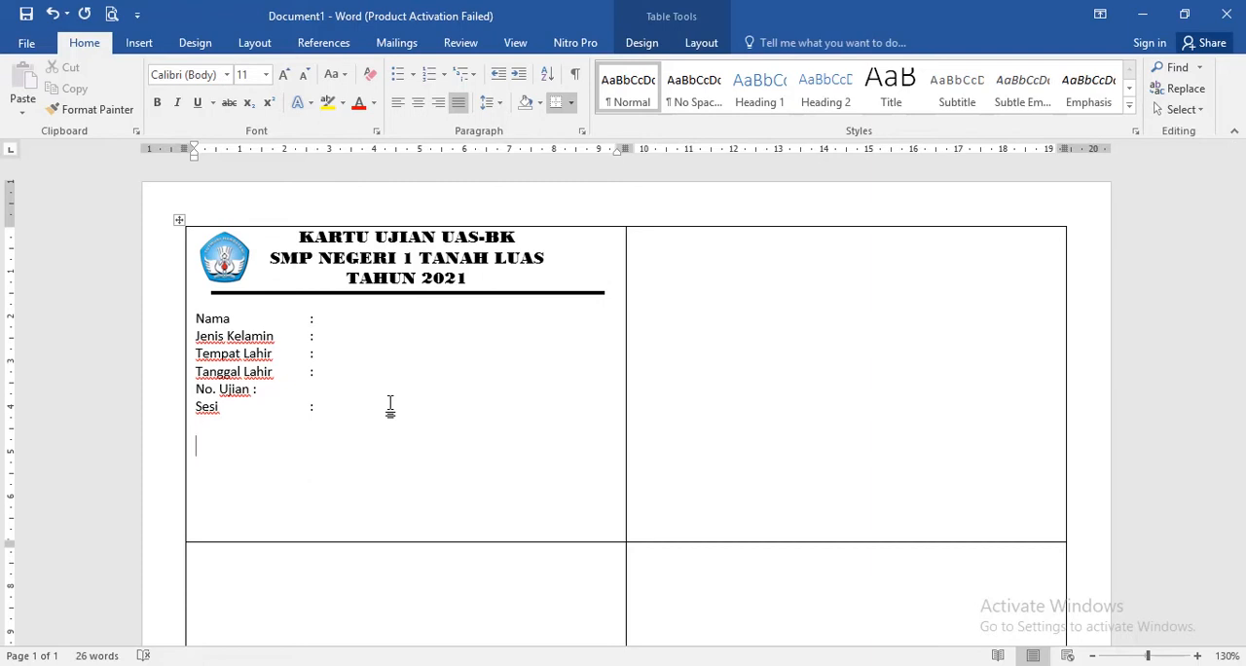
{"action": "key", "text": "Tab"}
{"action": "key", "text": "Tab"}
{"action": "key", "text": "Tab"}
{"action": "type", "text": "tanah "}
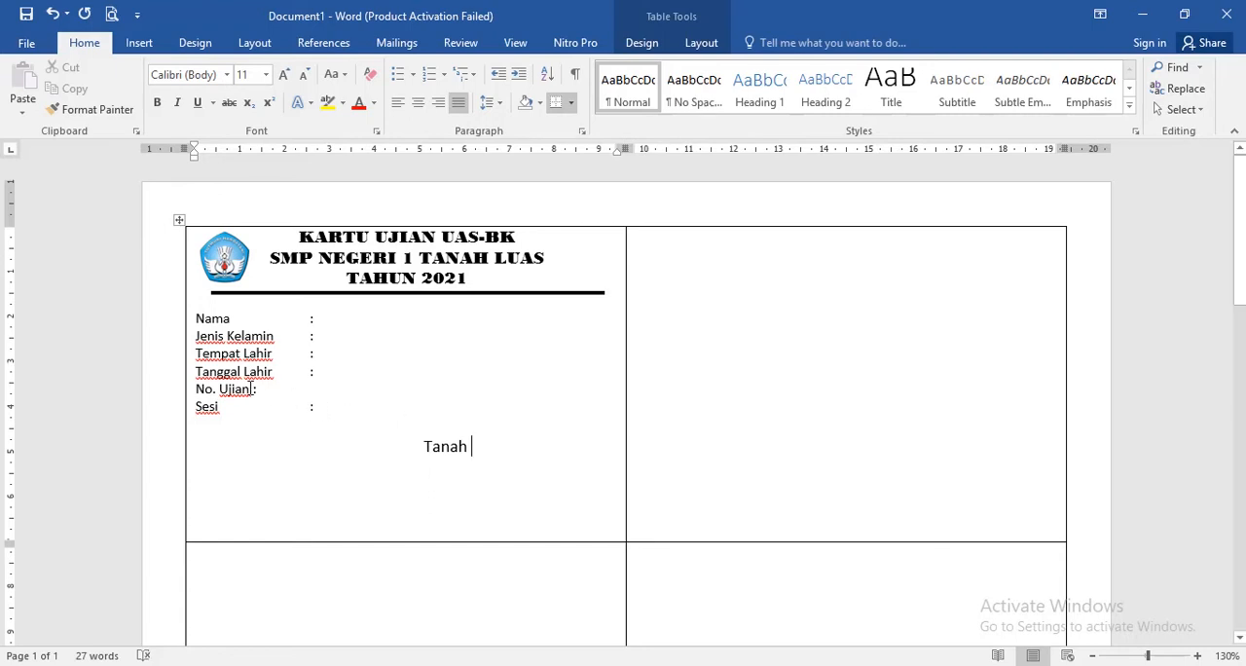
{"action": "type", "text": "L"}
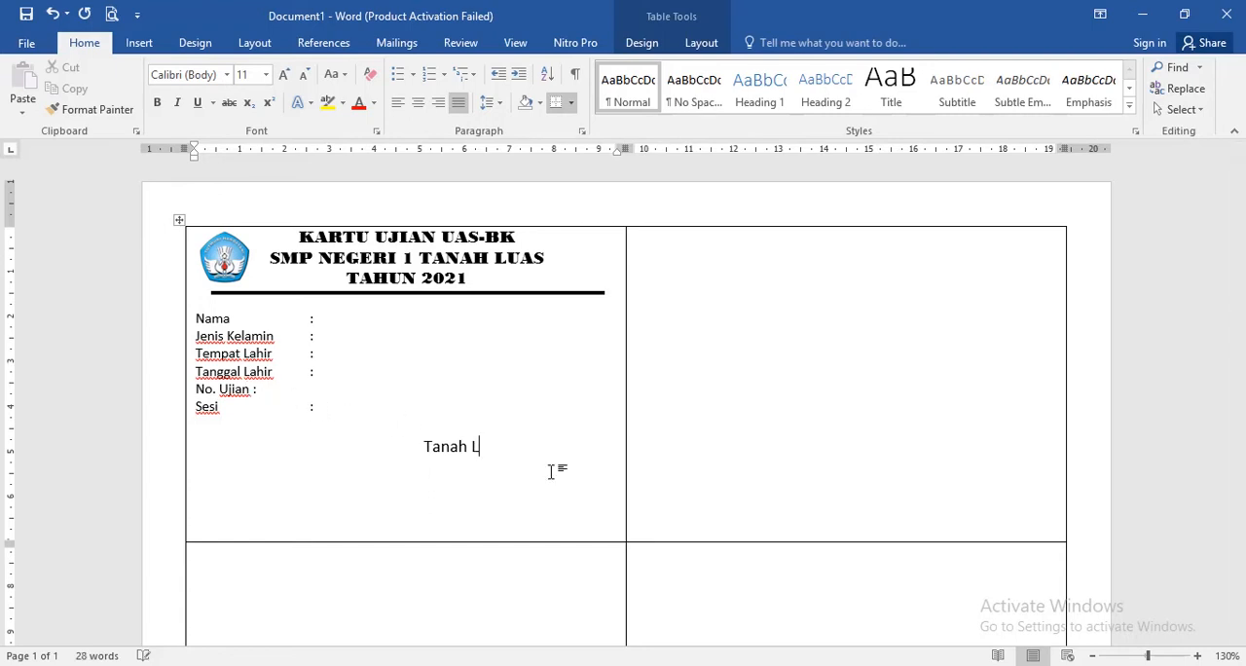
{"action": "type", "text": "uas,"}
{"action": "type", "text": "27 Maret "}
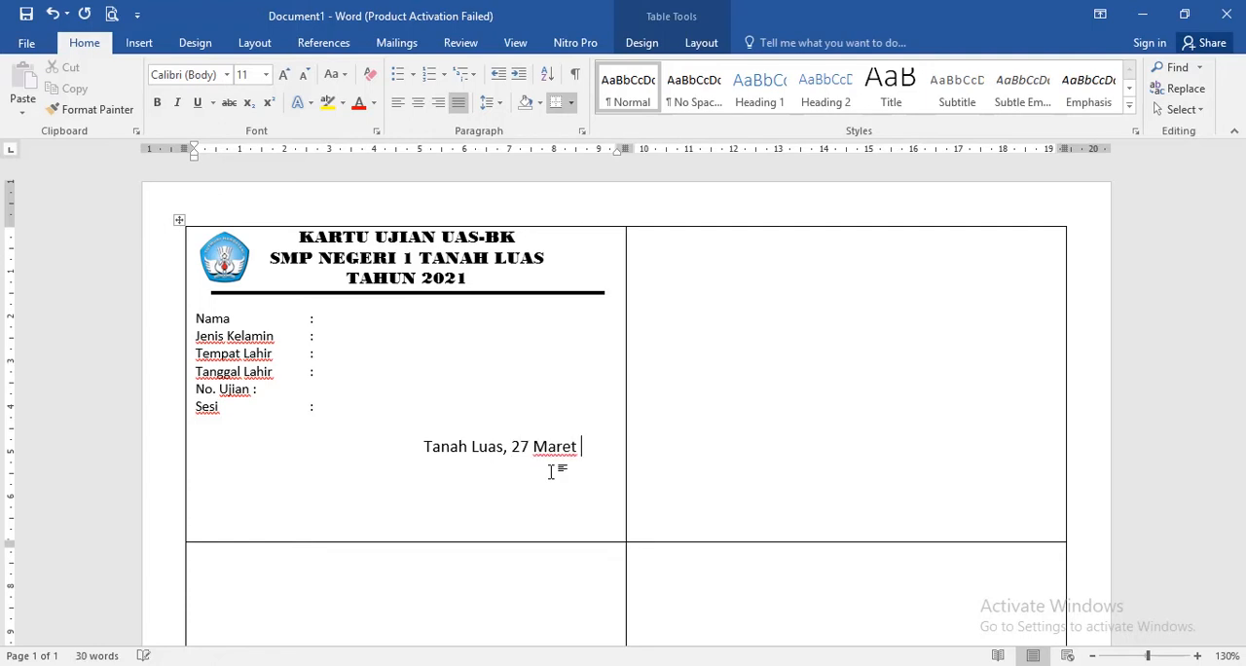
{"action": "type", "text": "2021"}
- Align the colon after "No. Ujian" with the other colons and add the line "Kepala Sekolah" under the date
{"action": "left_click", "coordinate": [255, 390]}
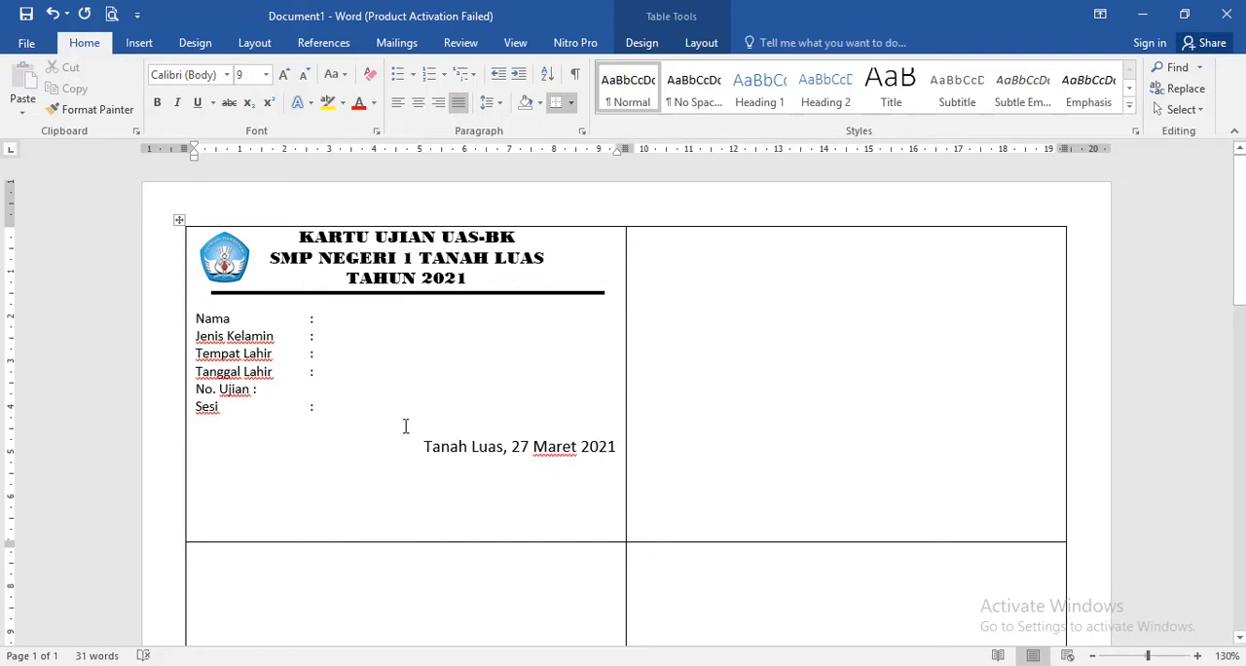
{"action": "key", "text": "Tab"}
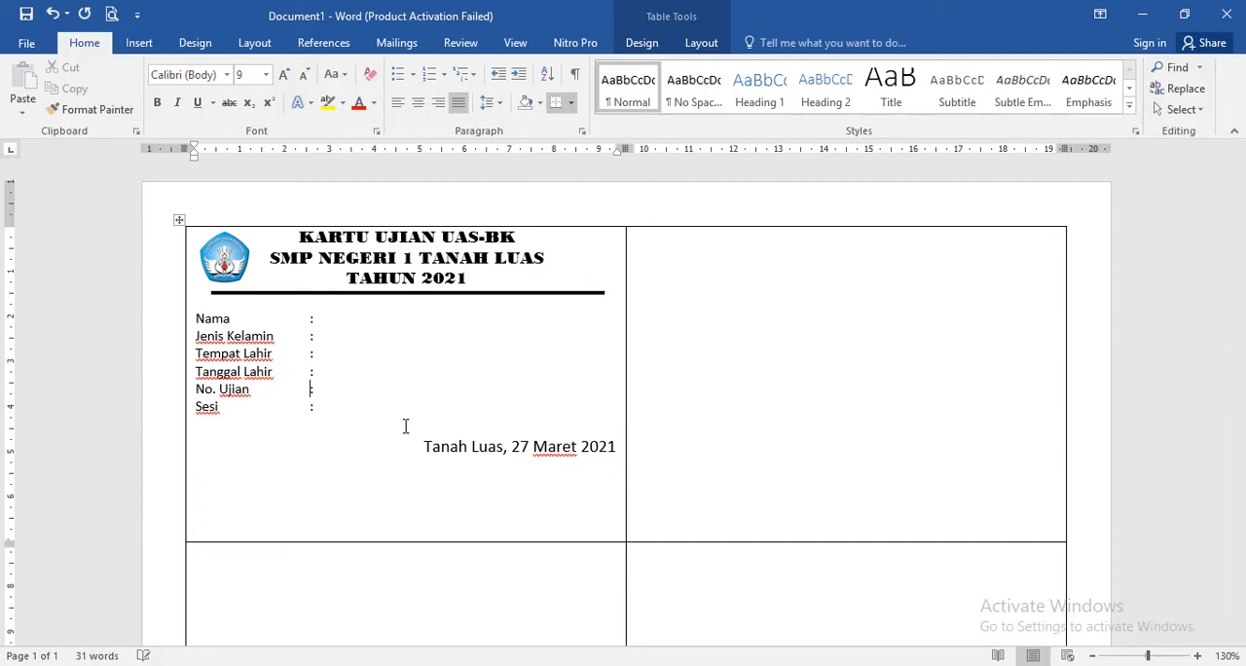
{"action": "left_click", "coordinate": [623, 447]}
{"action": "key", "text": "Return"}
{"action": "type", "text": "Kepala Sekolah"}
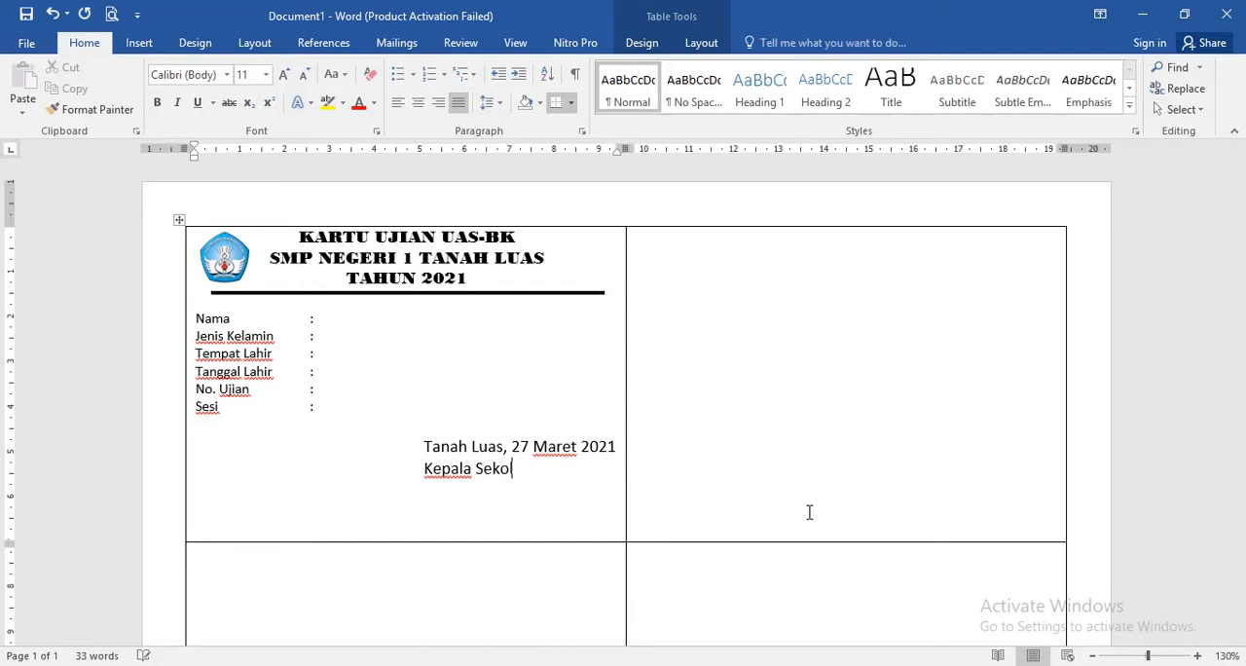
- Leave a blank line under "Kepala Sekolah" and enter the principal's name with the degrees "S.Pd.I, M.Pd", aligned with the title
{"action": "key", "text": "Return"}
{"action": "key", "text": "Return"}
{"action": "type", "text": "M. AL"}
{"action": "key", "text": "BackSpace"}
{"action": "key", "text": "BackSpace"}
{"action": "key", "text": "BackSpace"}
{"action": "key", "text": "Tab"}
{"action": "type", "text": "M. Ali, S"}
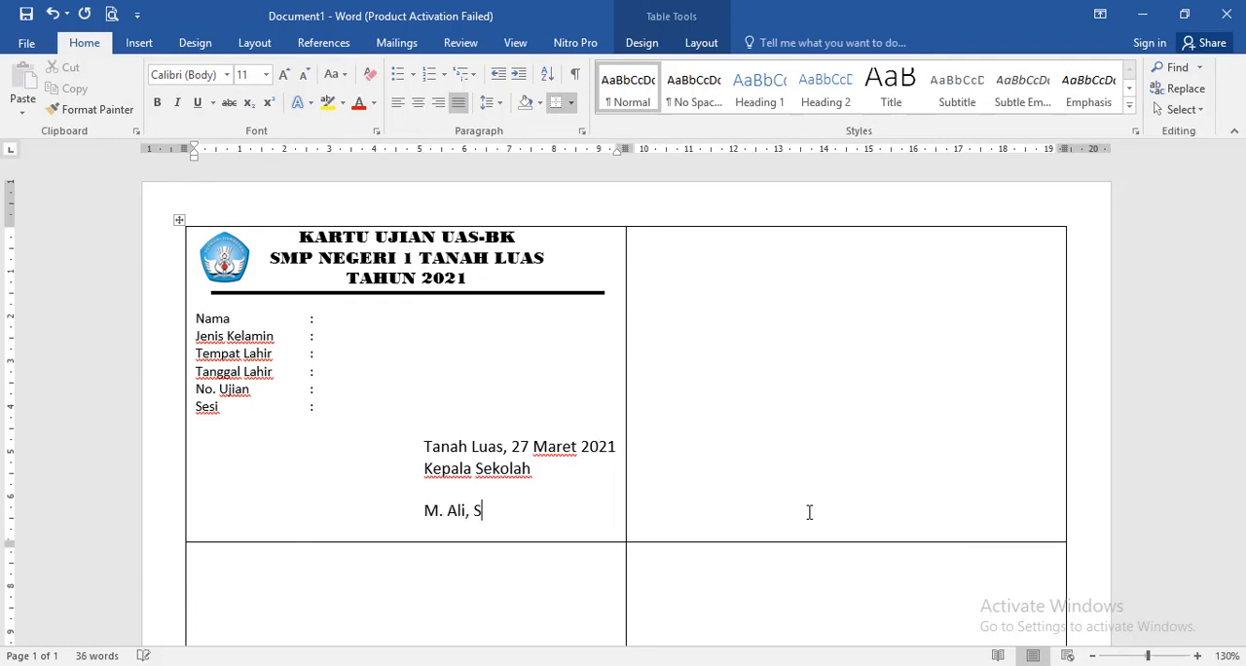
{"action": "type", "text": ".Pd.I, M.Pd"}
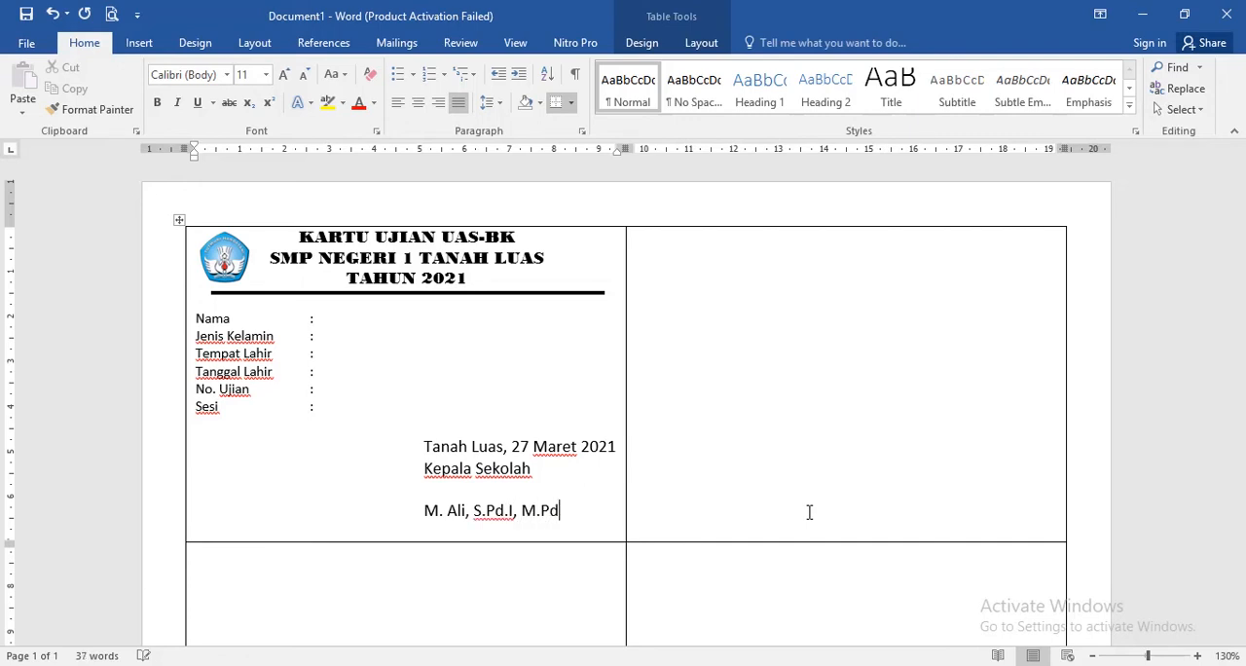
- Add a "Nip." line under the principal's name and fill in the employee number copied from KARTU UJIAN UAS.docx
{"action": "key", "text": "Return"}
{"action": "key", "text": "ctrl+Tab"}
{"action": "key", "text": "ctrl+Tab"}
{"action": "key", "text": "ctrl+Tab"}
{"action": "type", "text": "Nip."}
{"action": "left_click", "coordinate": [695, 665]}
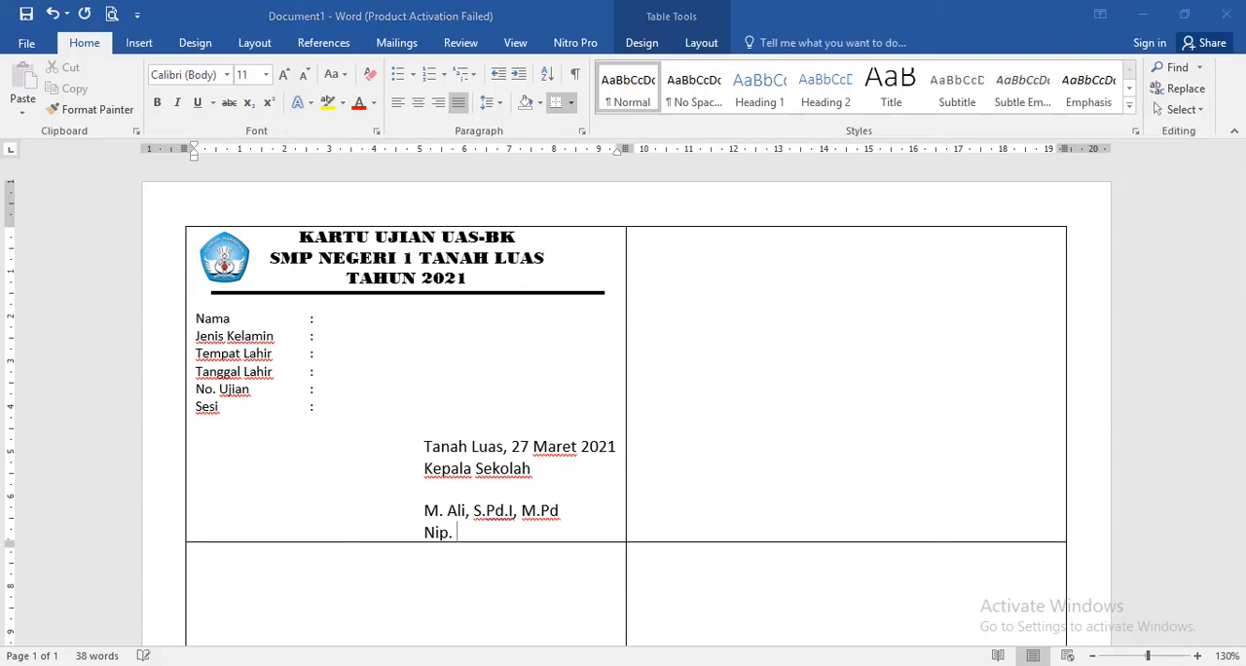
{"action": "left_click", "coordinate": [792, 614]}
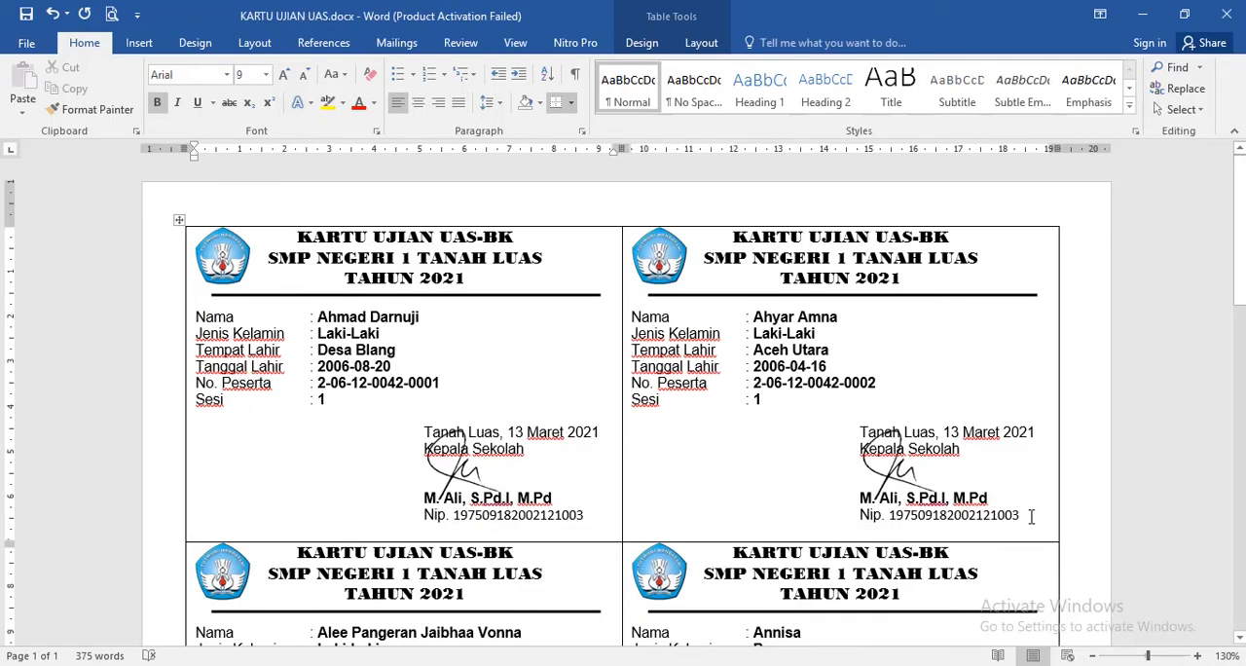
{"action": "double_click", "coordinate": [891, 515]}
{"action": "key", "text": "ctrl+c"}
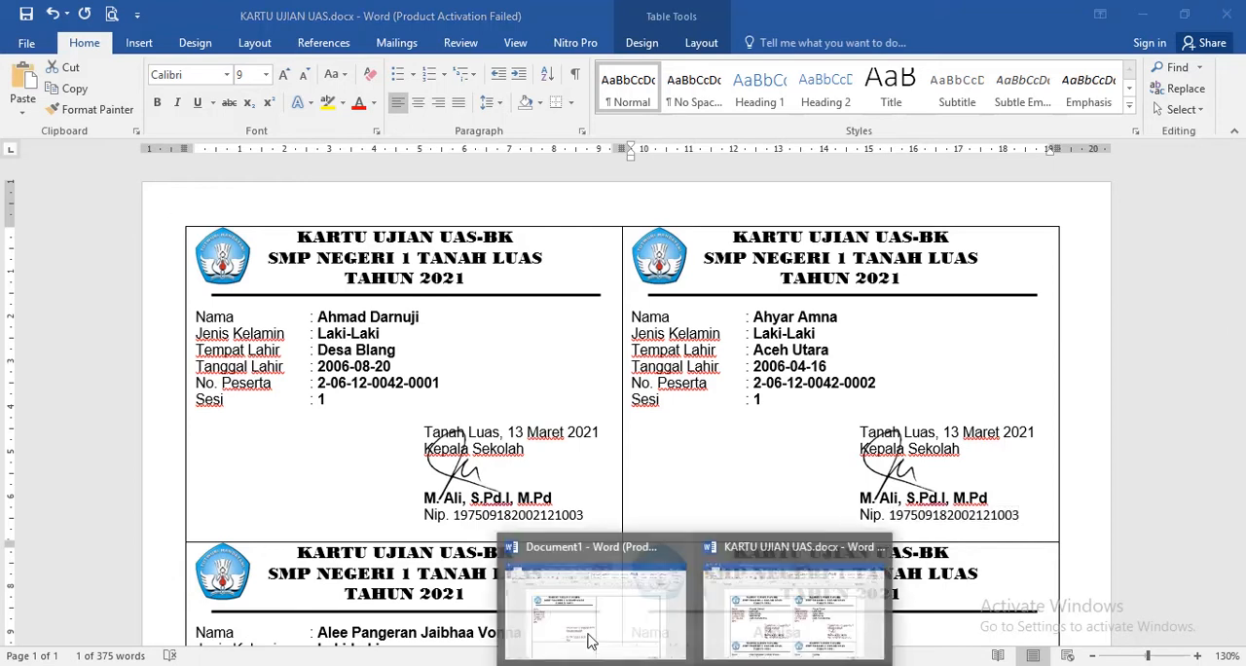
{"action": "left_click", "coordinate": [588, 634]}
{"action": "key", "text": "ctrl+v"}
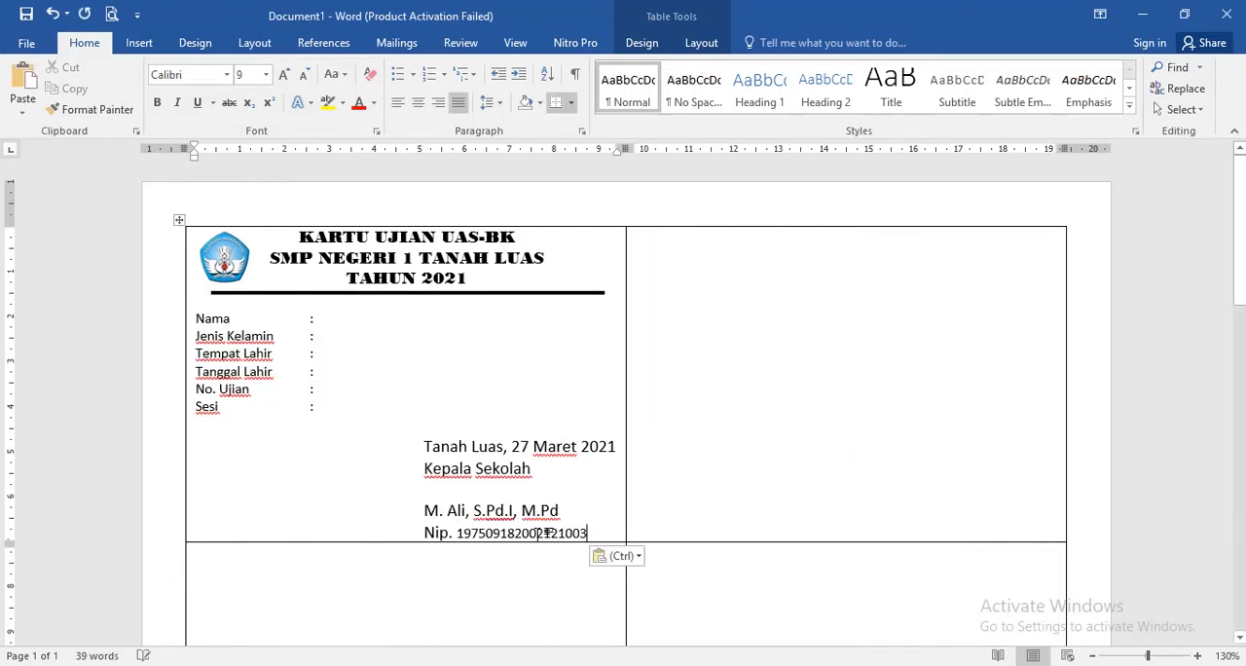
- Set the font size of the whole signature block, from the date line to the "Nip." line, to 9
{"action": "left_click", "coordinate": [431, 462]}
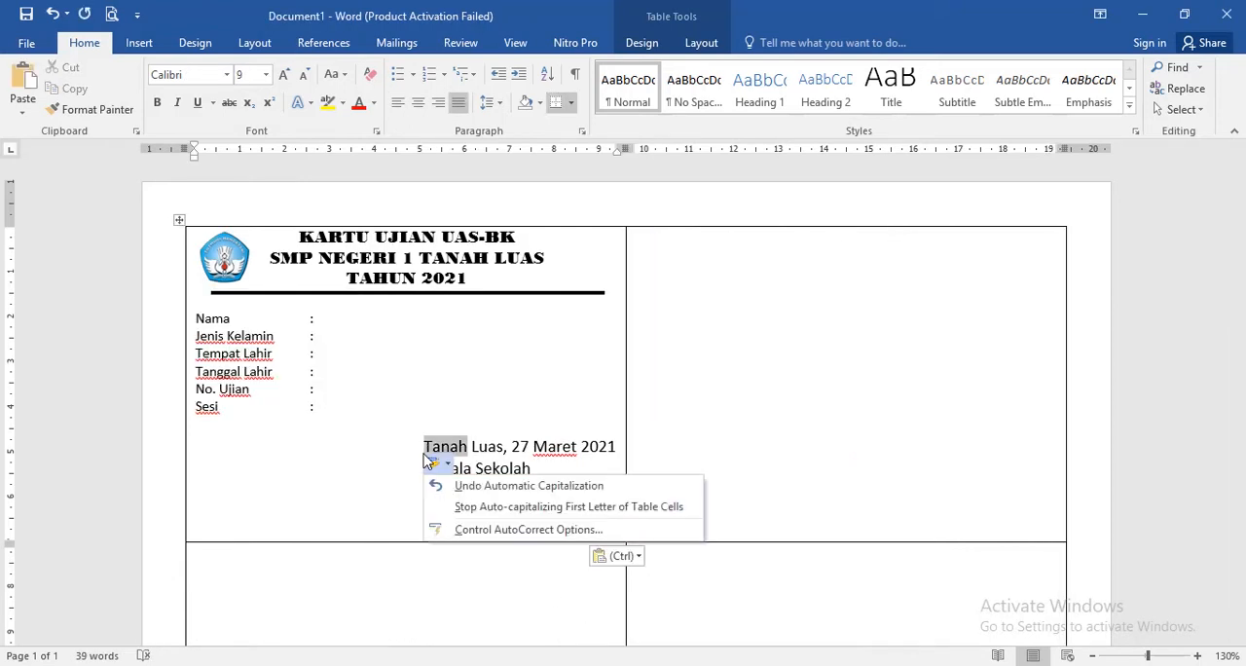
{"action": "left_click", "coordinate": [471, 487]}
{"action": "left_click", "coordinate": [467, 510]}
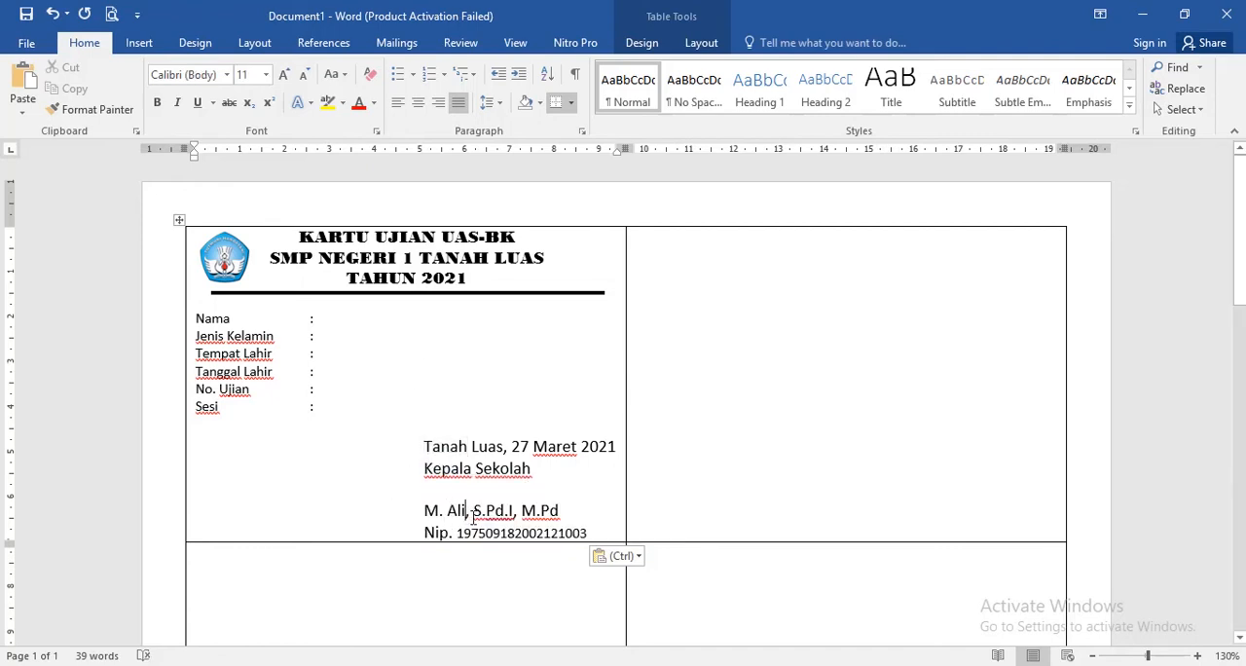
{"action": "left_click", "coordinate": [435, 446]}
{"action": "left_click", "coordinate": [424, 446]}
{"action": "left_click", "coordinate": [585, 532], "text": "shift"}
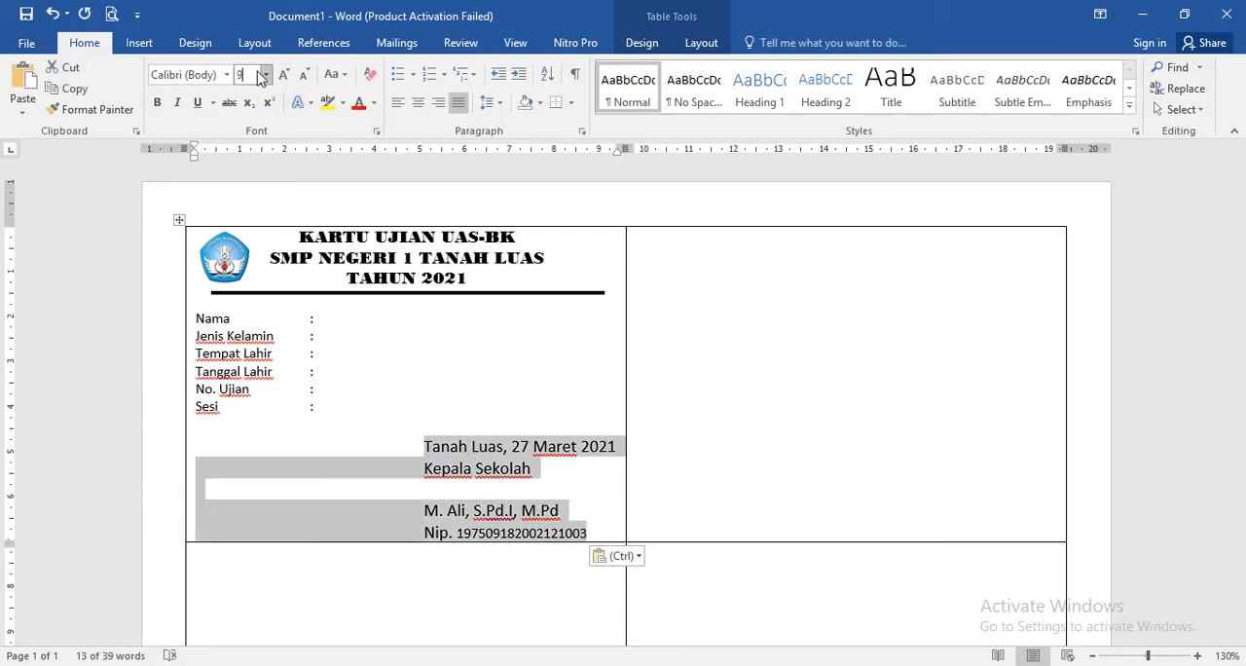
{"action": "type", "text": "9"}
{"action": "key", "text": "Return"}
- Remove the blank line above the date and add two blank lines between "Kepala Sekolah" and the principal's name
{"action": "left_click", "coordinate": [491, 478]}
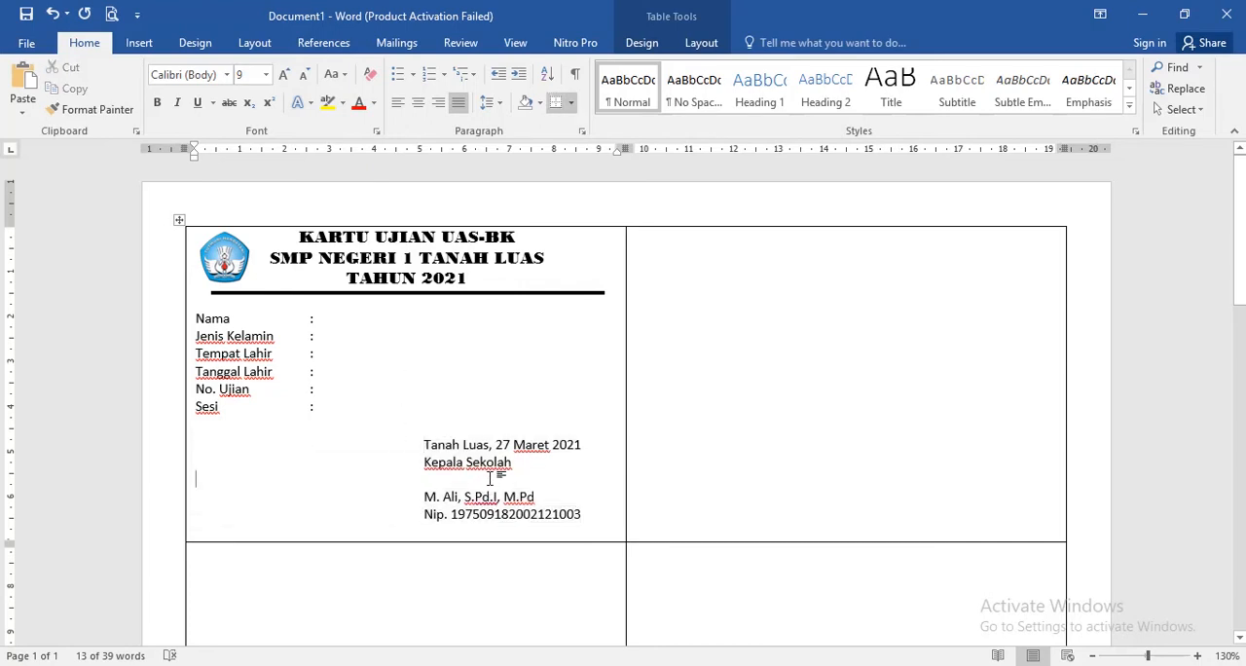
{"action": "key", "text": "Return"}
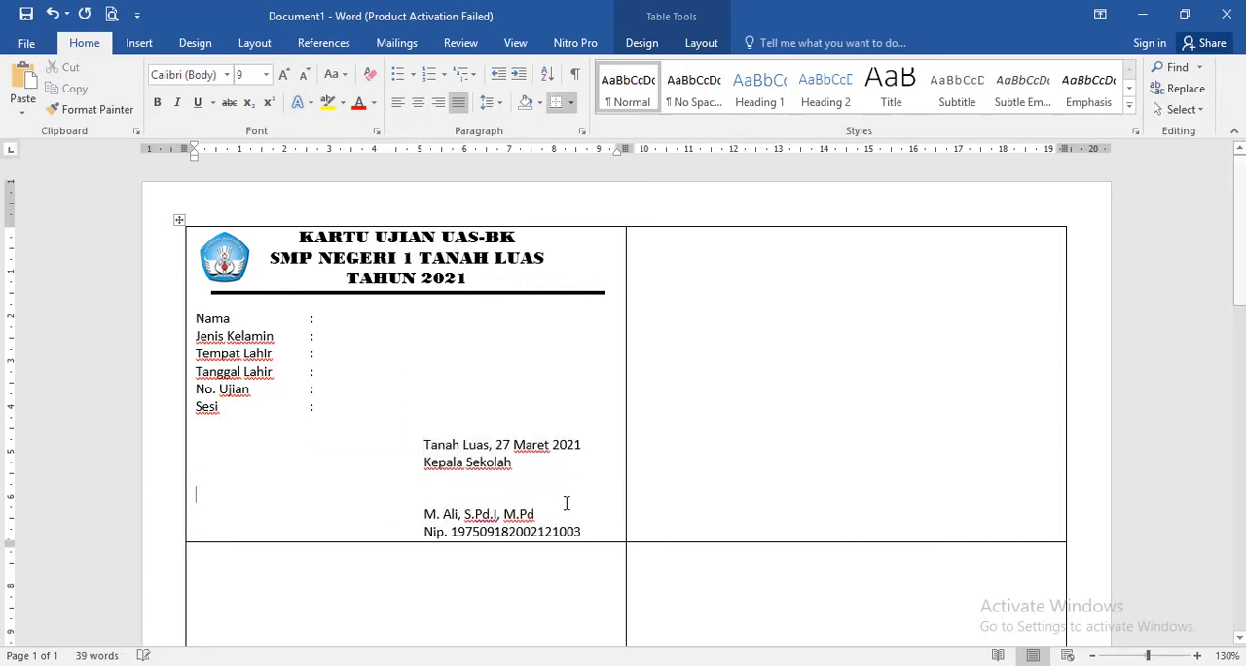
{"action": "left_click", "coordinate": [423, 429]}
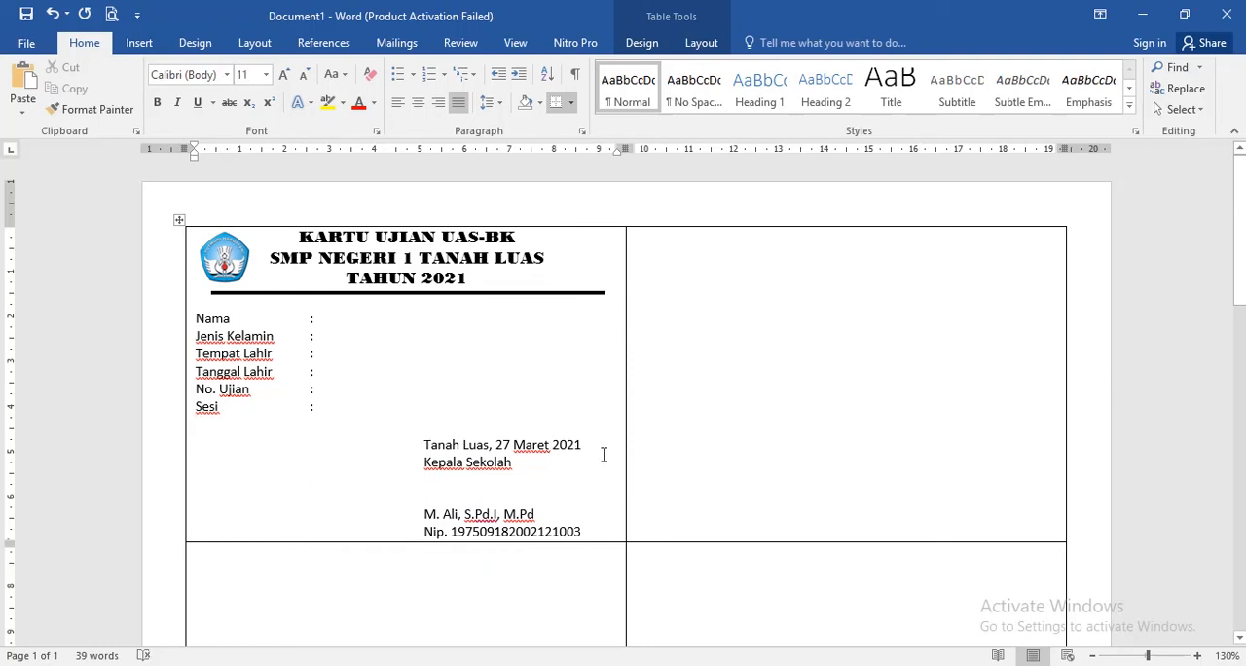
{"action": "key", "text": "Delete"}
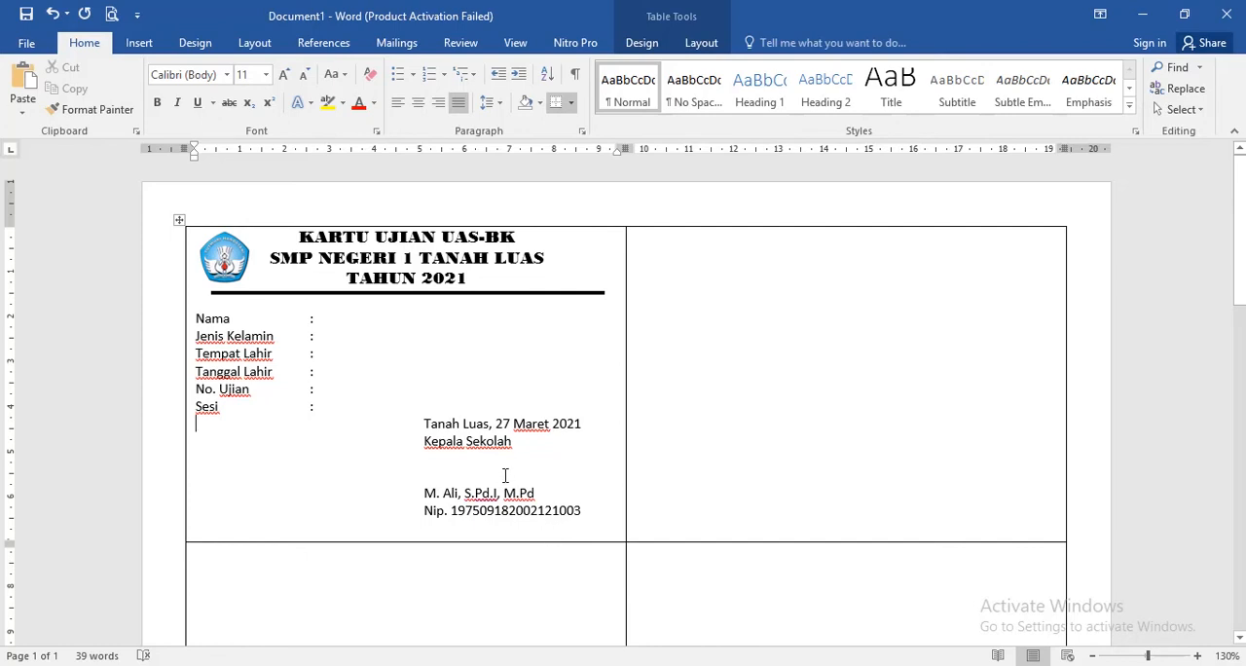
{"action": "key", "text": "Return"}
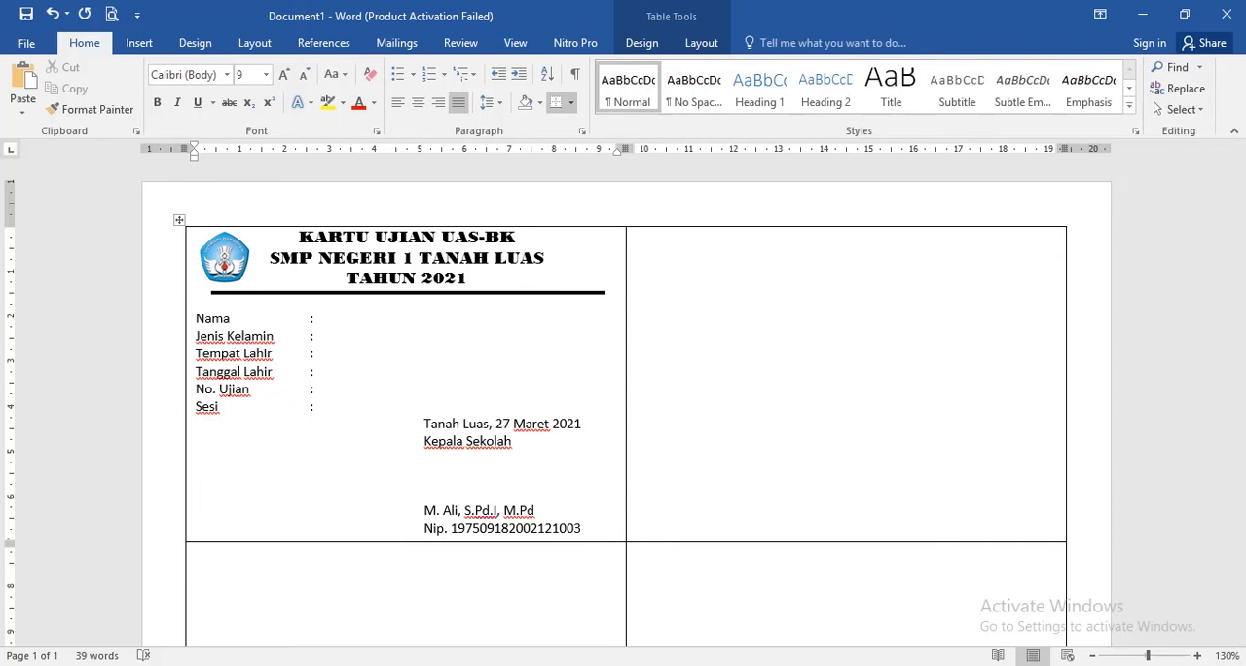
- Copy the signature image from KARTU UJIAN UAS.docx into the first card and place it between "Kepala Sekolah" and the principal's name
{"action": "mouse_move", "coordinate": [698, 665]}
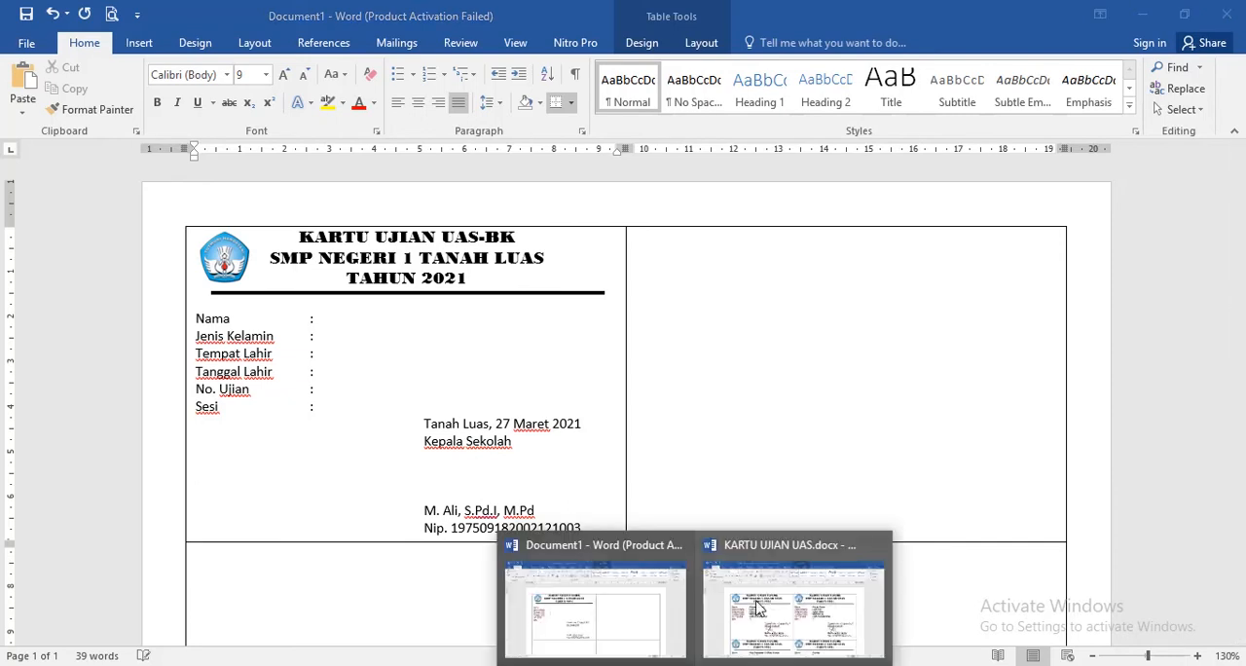
{"action": "left_click", "coordinate": [766, 604]}
{"action": "left_click", "coordinate": [881, 472]}
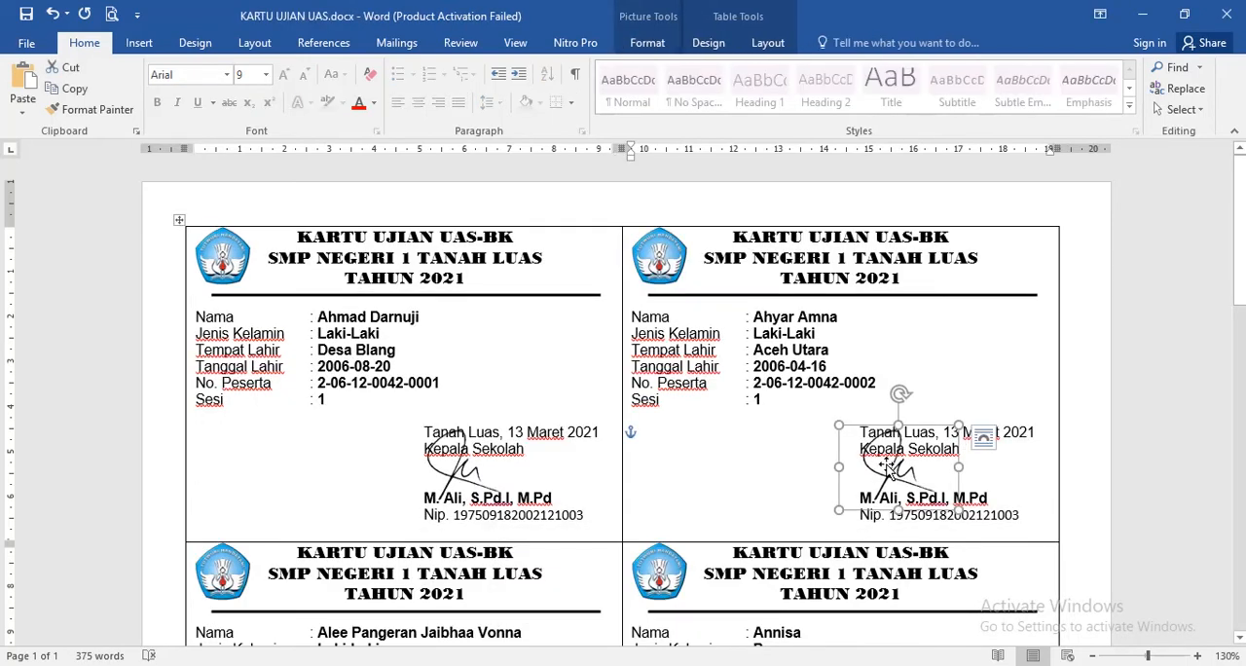
{"action": "mouse_move", "coordinate": [698, 665]}
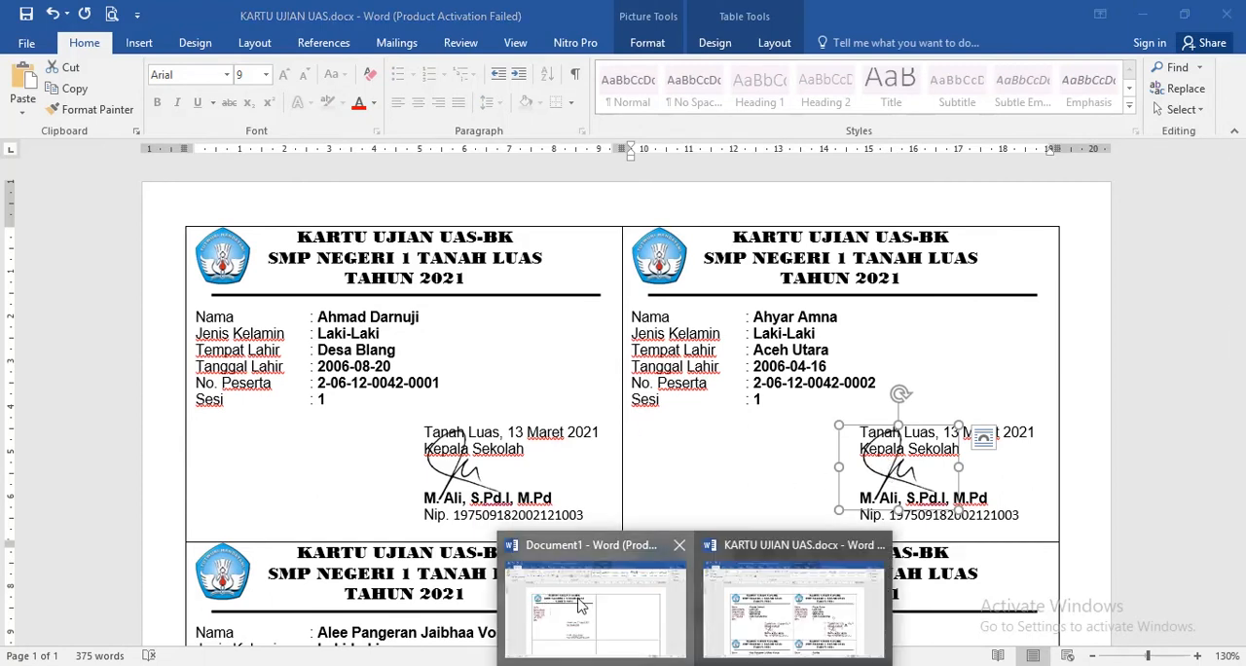
{"action": "left_click", "coordinate": [596, 638]}
{"action": "key", "text": "ctrl+v"}
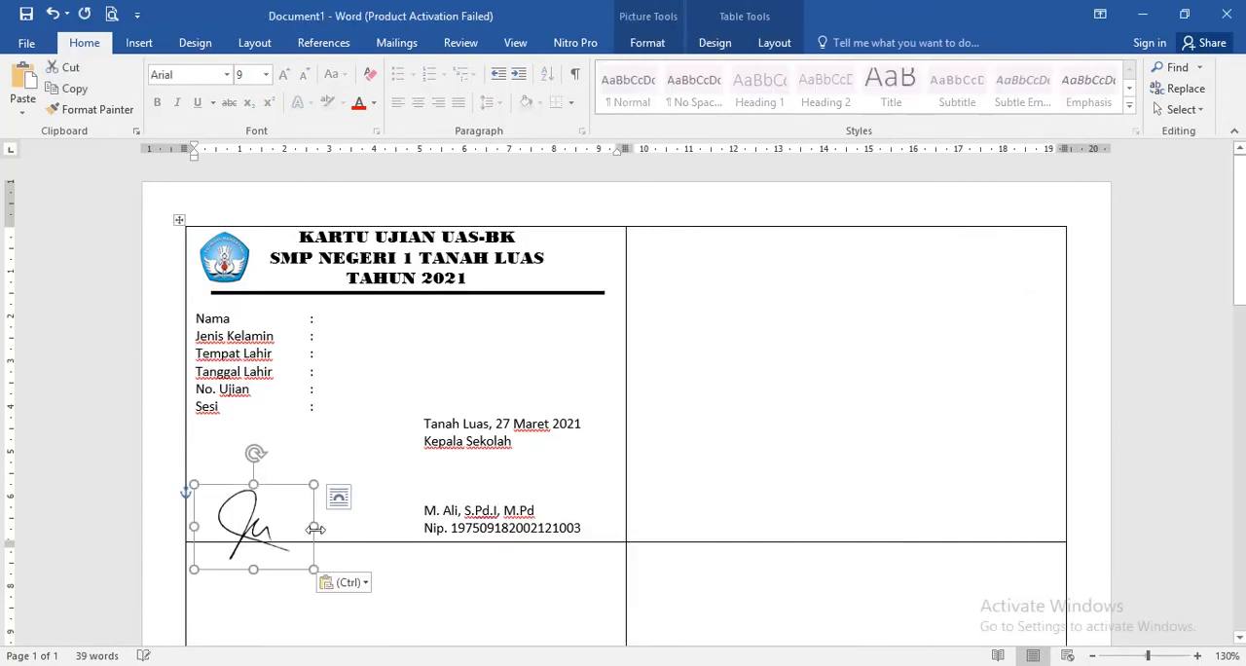
{"action": "mouse_move", "coordinate": [247, 530]}
{"action": "left_mouse_down"}
{"action": "mouse_move", "coordinate": [483, 484]}
{"action": "mouse_move", "coordinate": [455, 483]}
{"action": "left_mouse_up"}
{"action": "left_click", "coordinate": [581, 476]}
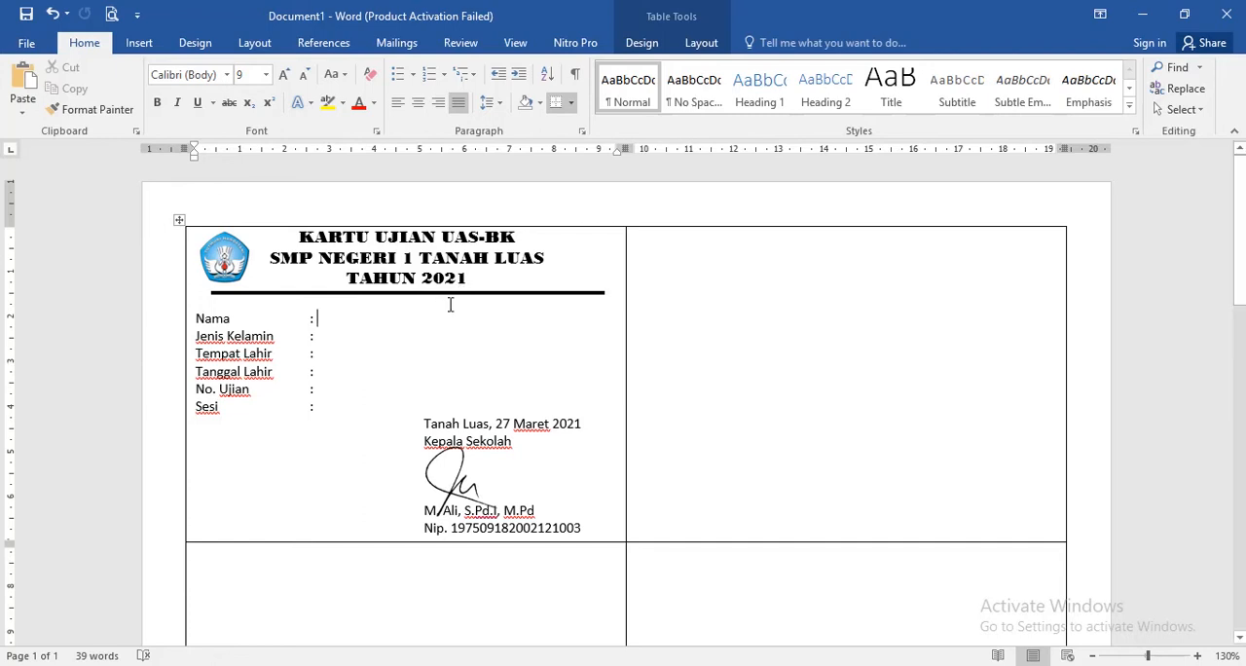
- Start a Labels mail merge for the document and dismiss the label options without choosing a label format
{"action": "left_click", "coordinate": [403, 49]}
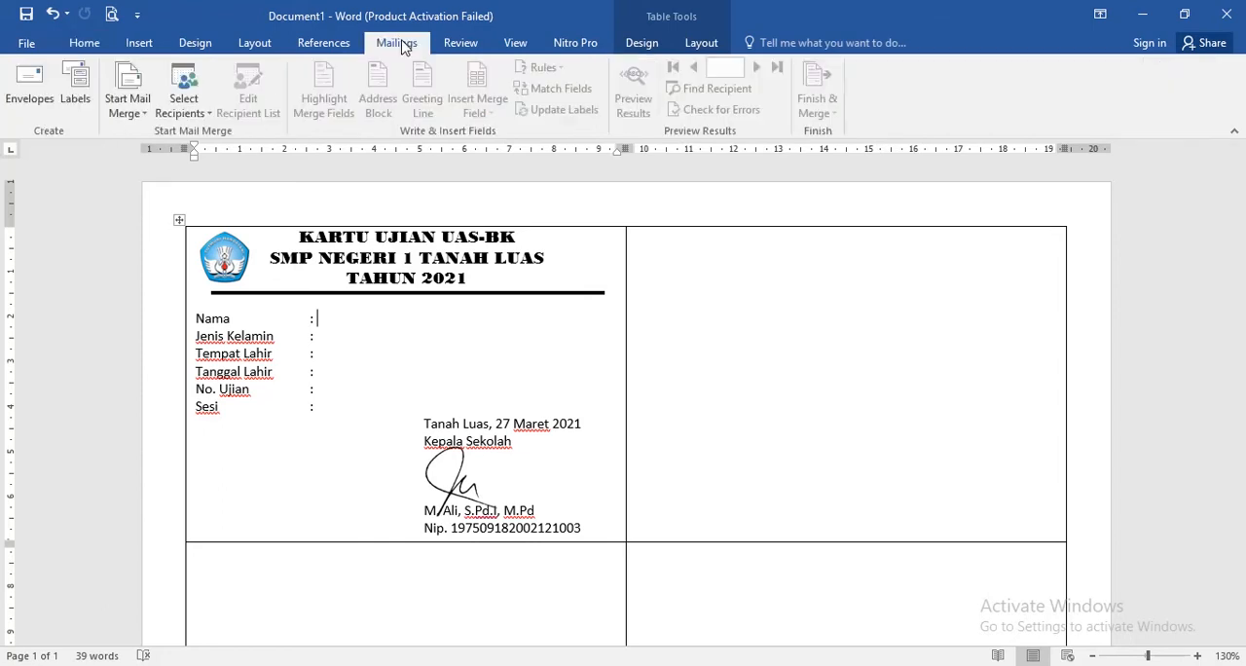
{"action": "left_click", "coordinate": [135, 113]}
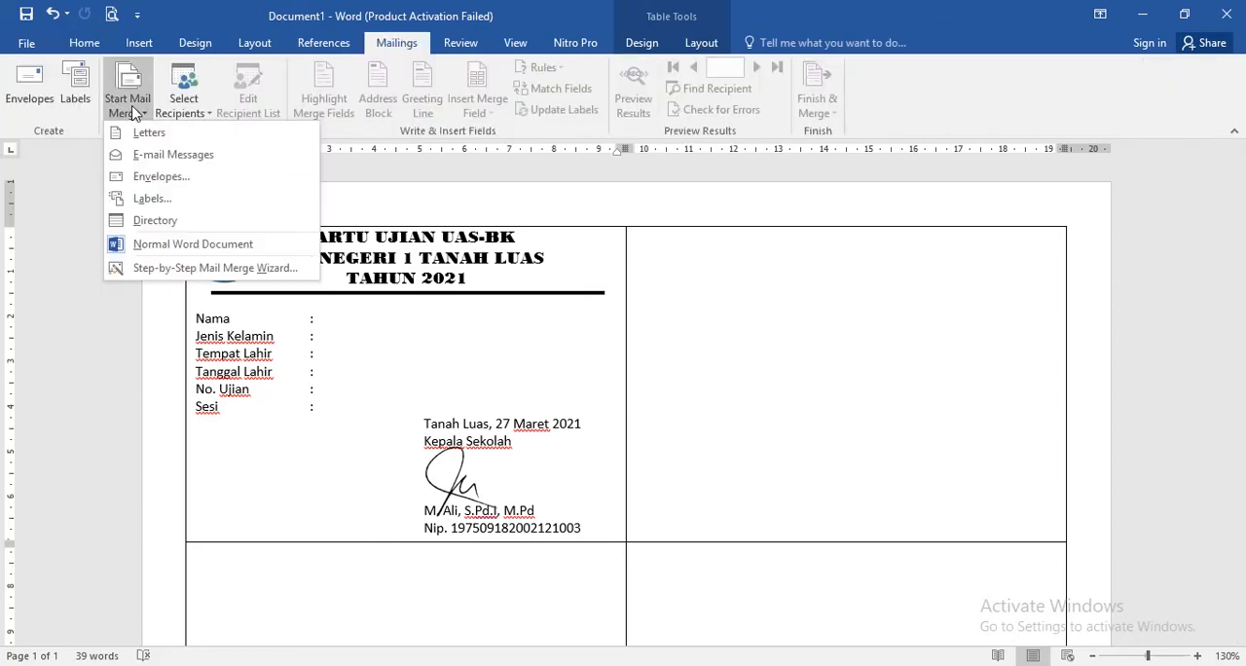
{"action": "left_click", "coordinate": [152, 198]}
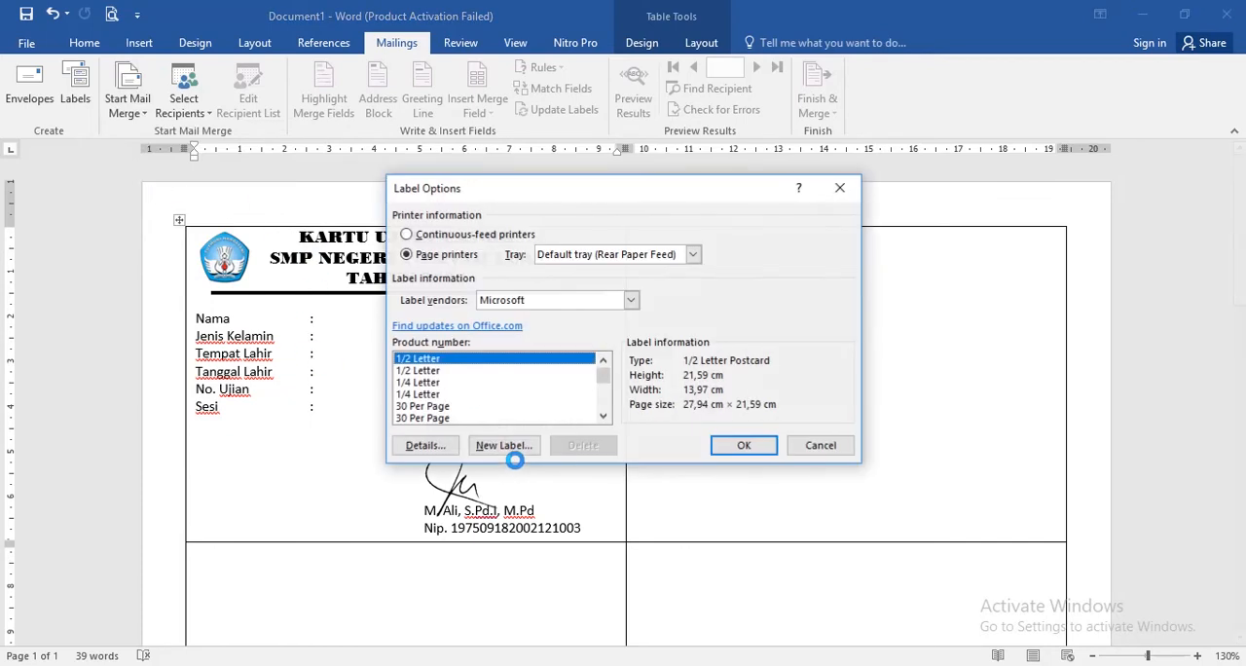
{"action": "left_click", "coordinate": [820, 448]}
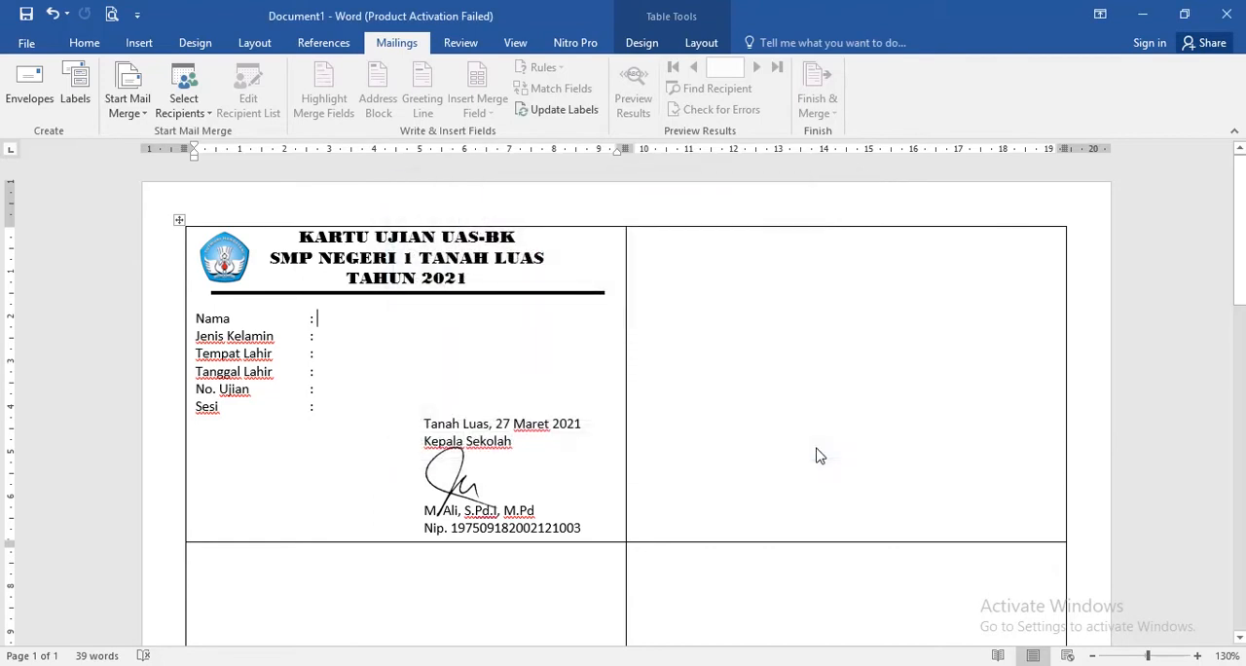
- Use Sheet1$ of Daftar Nama Siswa.xlsx in the UAS folder on Data (F:) as the recipient list, with the first row as column headers
{"action": "left_click", "coordinate": [183, 102]}
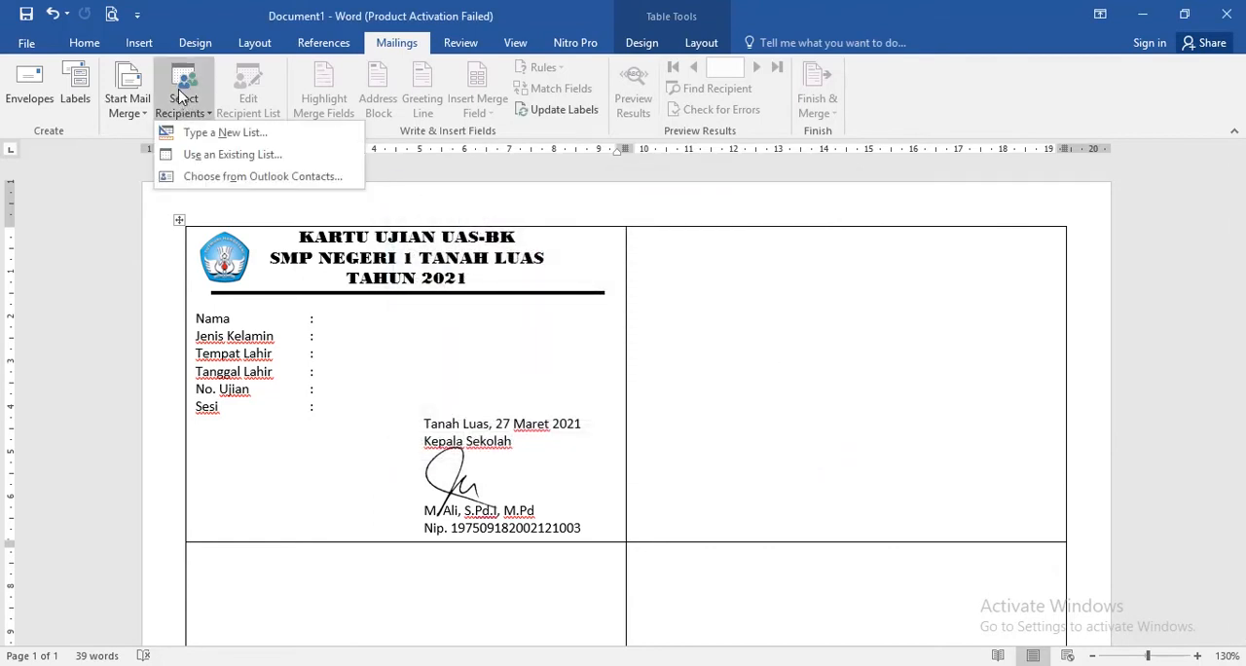
{"action": "left_click", "coordinate": [264, 154]}
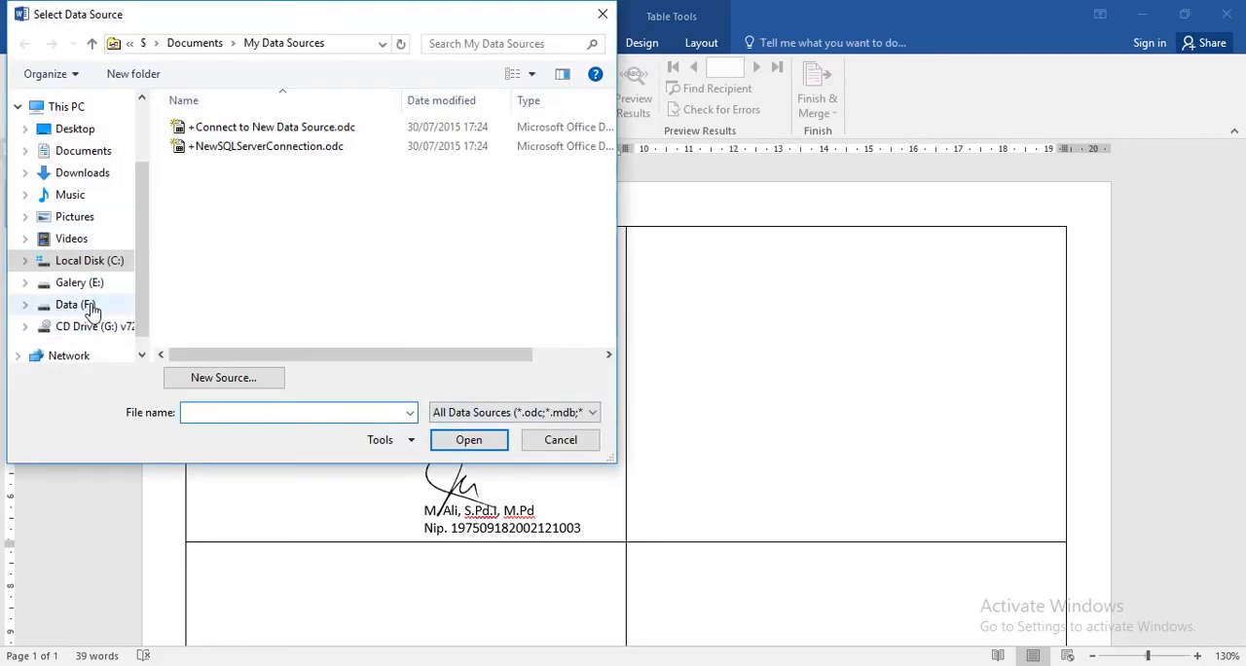
{"action": "left_click", "coordinate": [88, 307]}
{"action": "scroll", "coordinate": [325, 242], "scroll_direction": "down", "scroll_amount": 10}
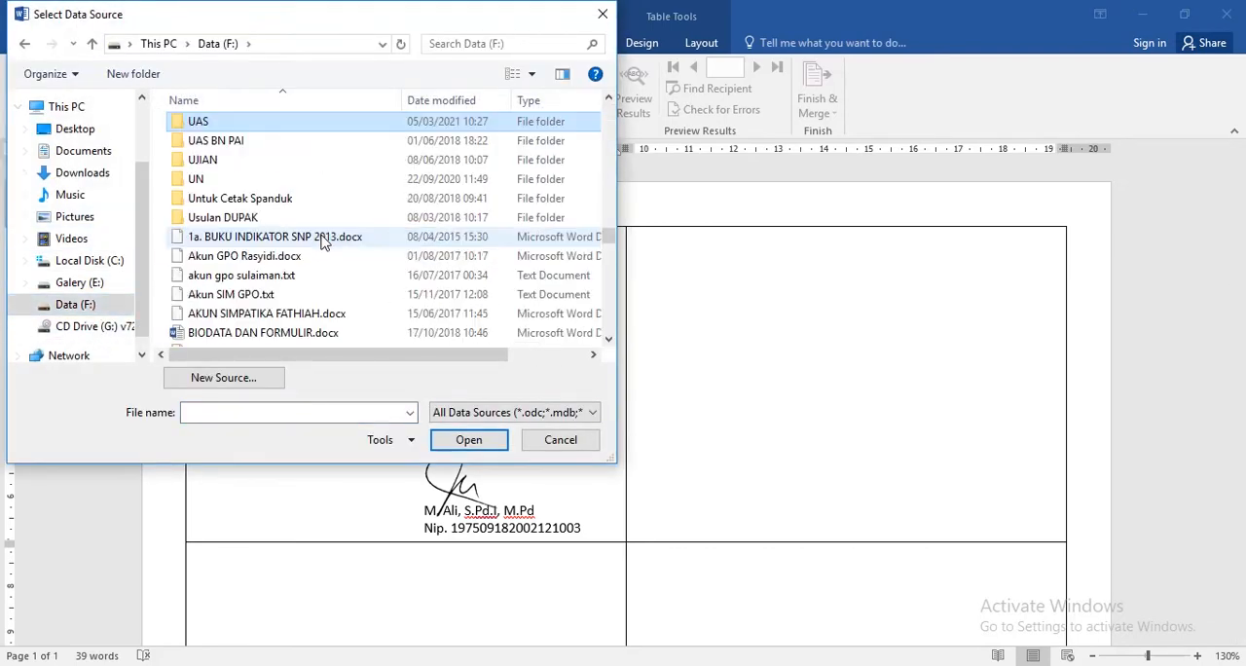
{"action": "double_click", "coordinate": [244, 130]}
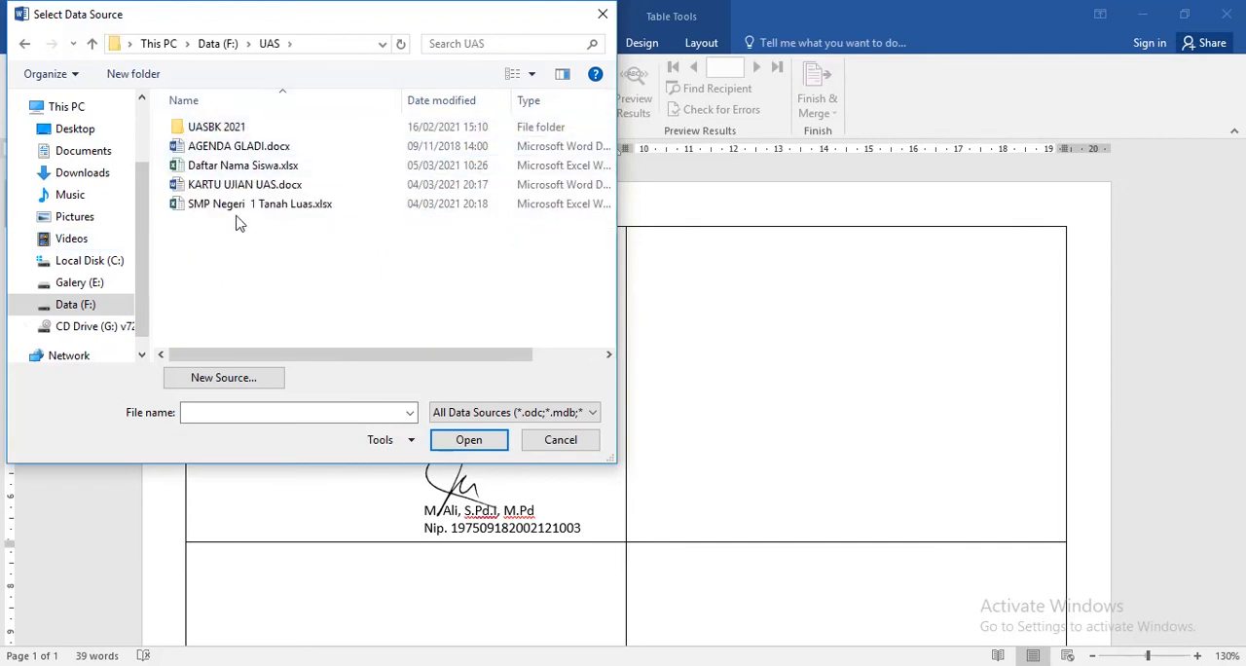
{"action": "left_click", "coordinate": [237, 167]}
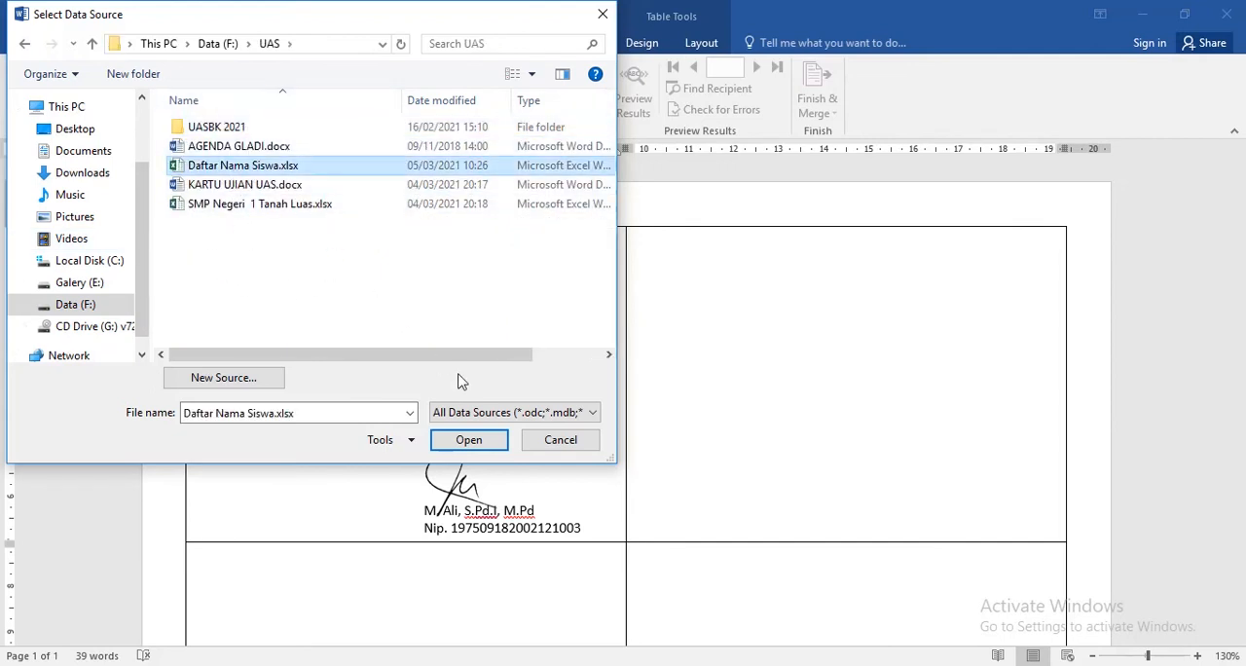
{"action": "left_click", "coordinate": [472, 440]}
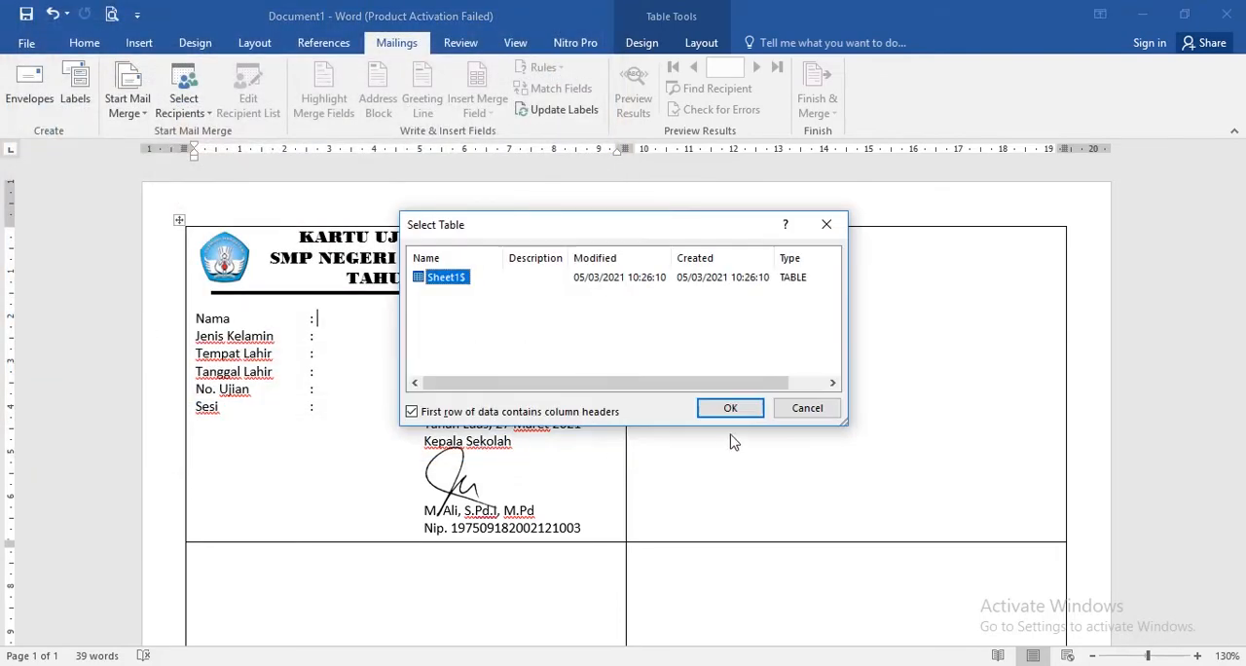
{"action": "left_click", "coordinate": [738, 416]}
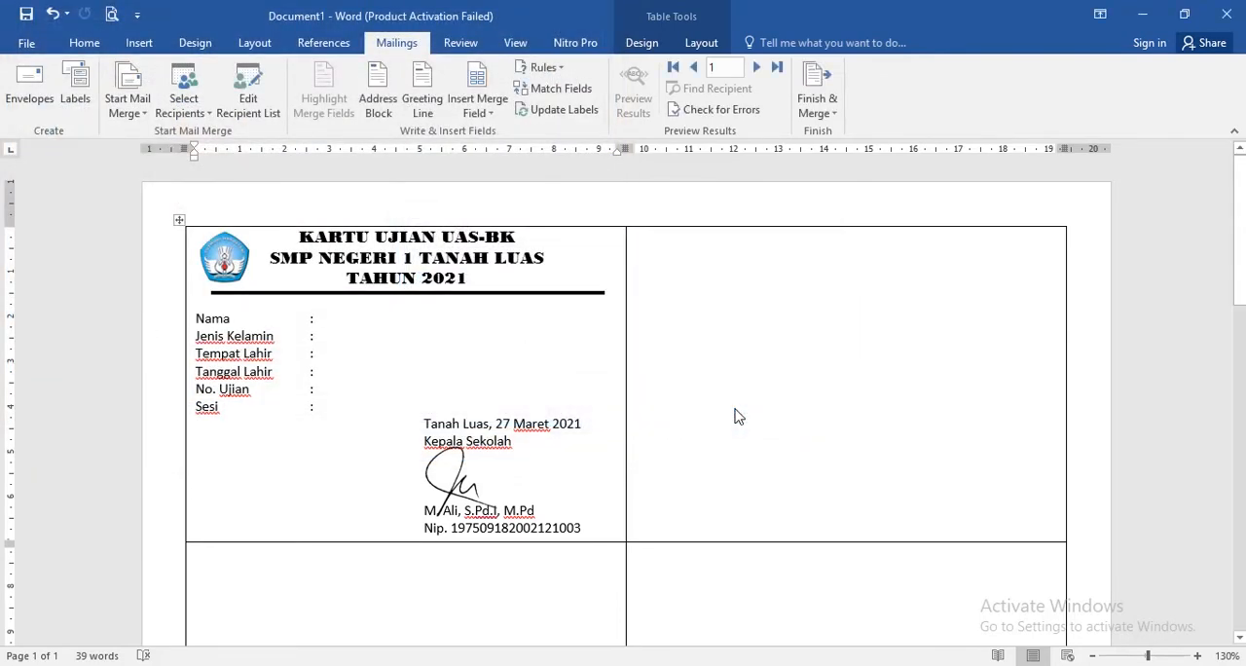
- Insert the Nama_Siswa merge field after "Nama :" and the Jenis_Kelamin field after "Jenis Kelamin :" in the first card
{"action": "left_click", "coordinate": [492, 114]}
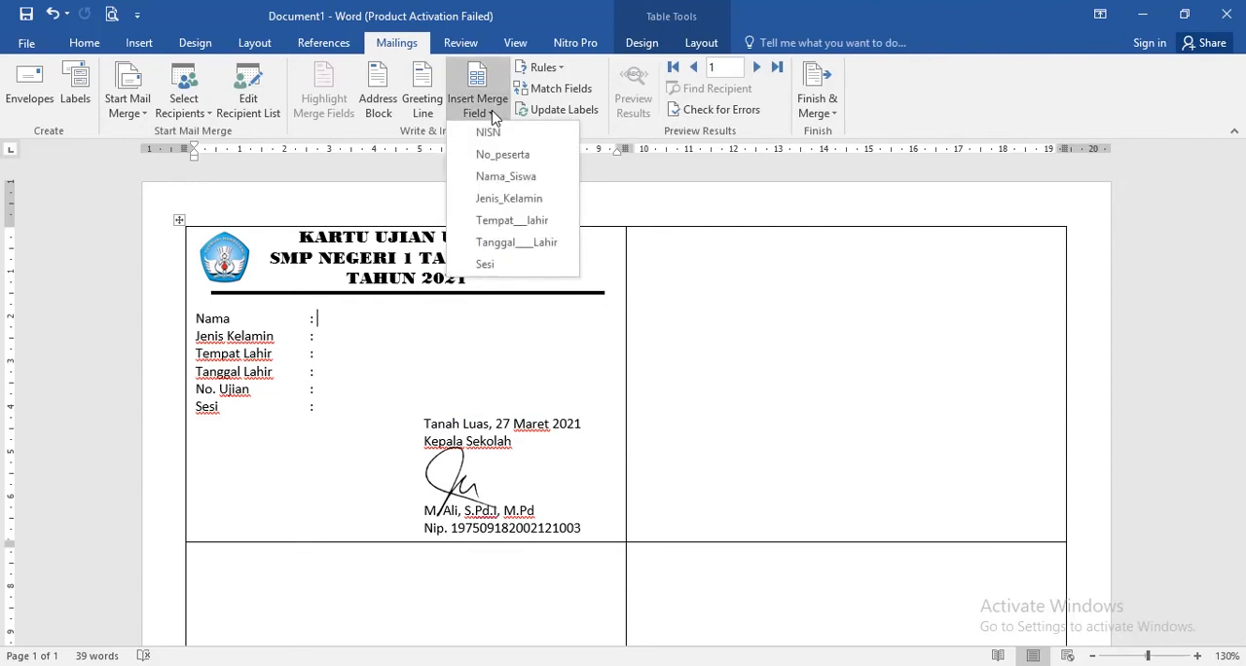
{"action": "left_click", "coordinate": [526, 180]}
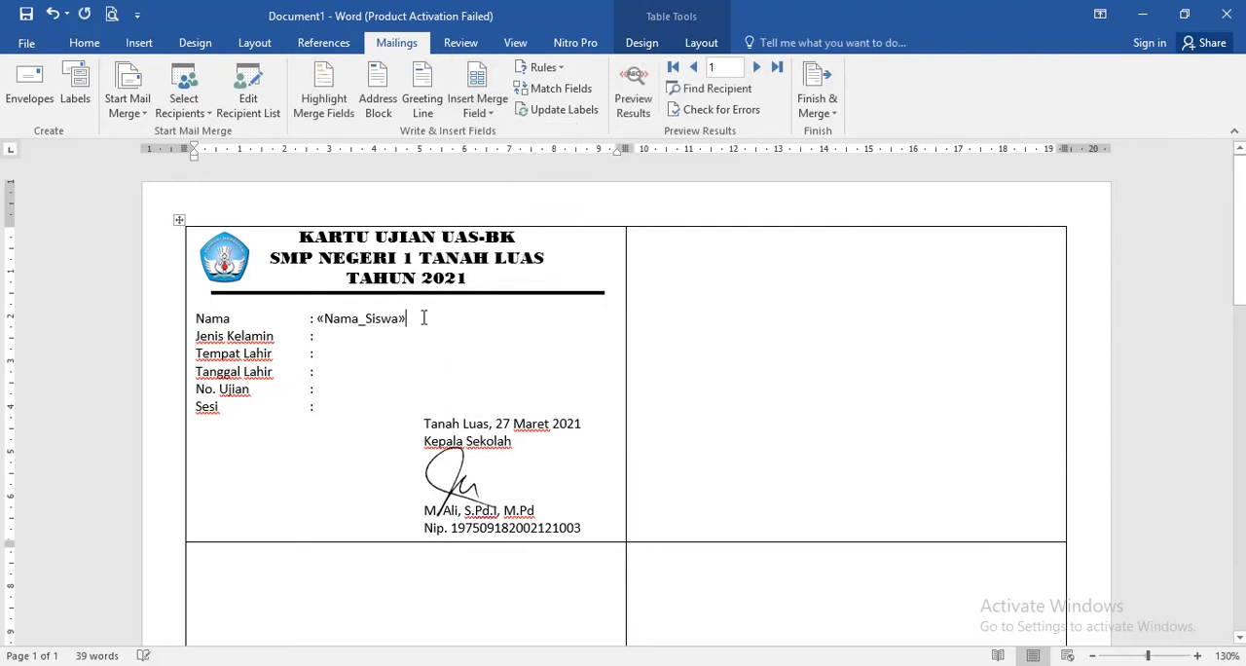
{"action": "left_click", "coordinate": [348, 338]}
{"action": "left_click", "coordinate": [484, 114]}
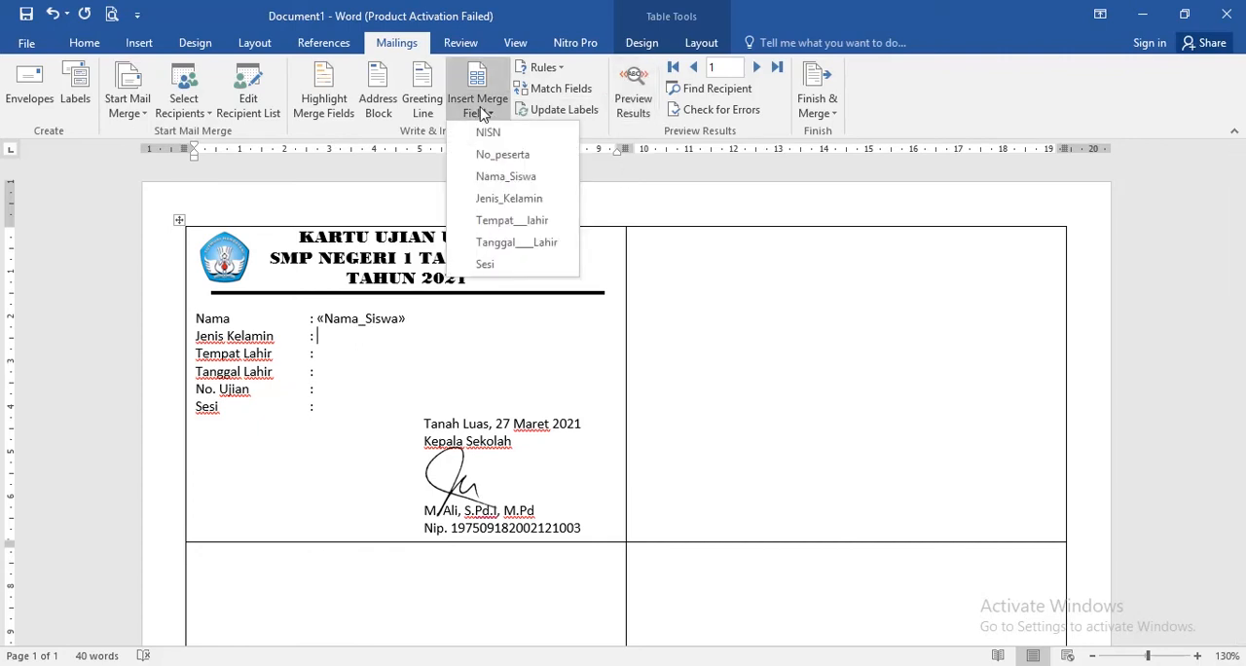
{"action": "left_click", "coordinate": [509, 198]}
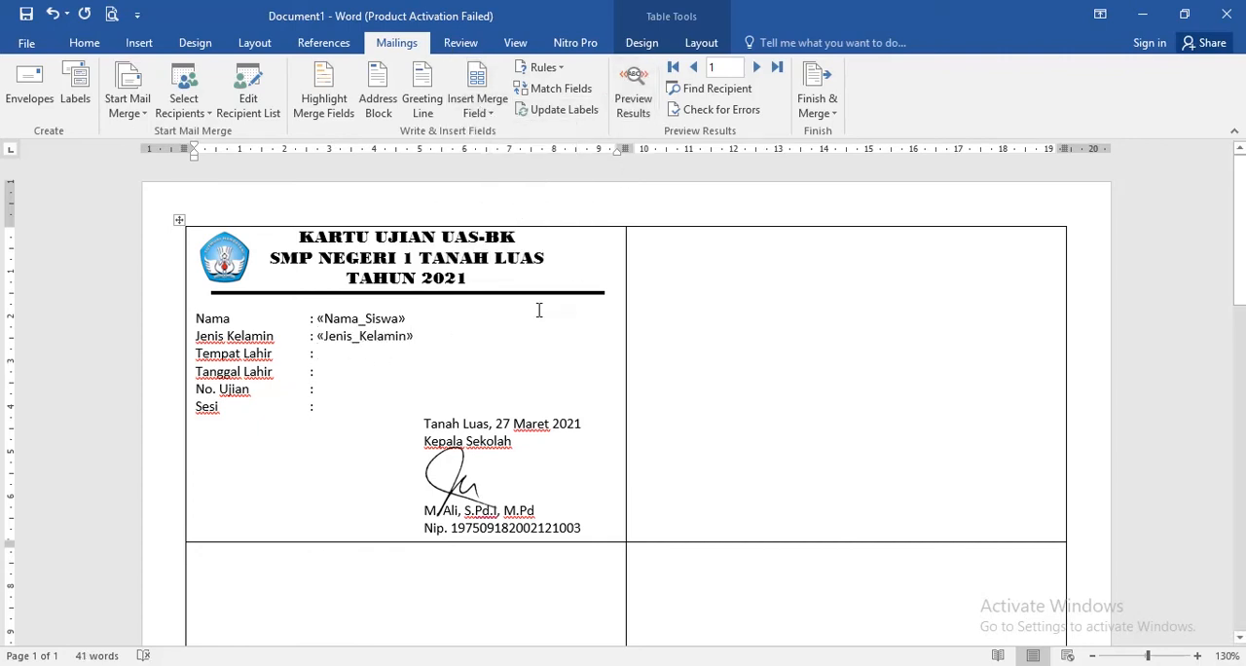
- Insert the Tempat___lahir merge field after "Tempat Lahir :" and the Tanggal____Lahir field after "Tanggal Lahir :"
{"action": "left_click", "coordinate": [481, 93]}
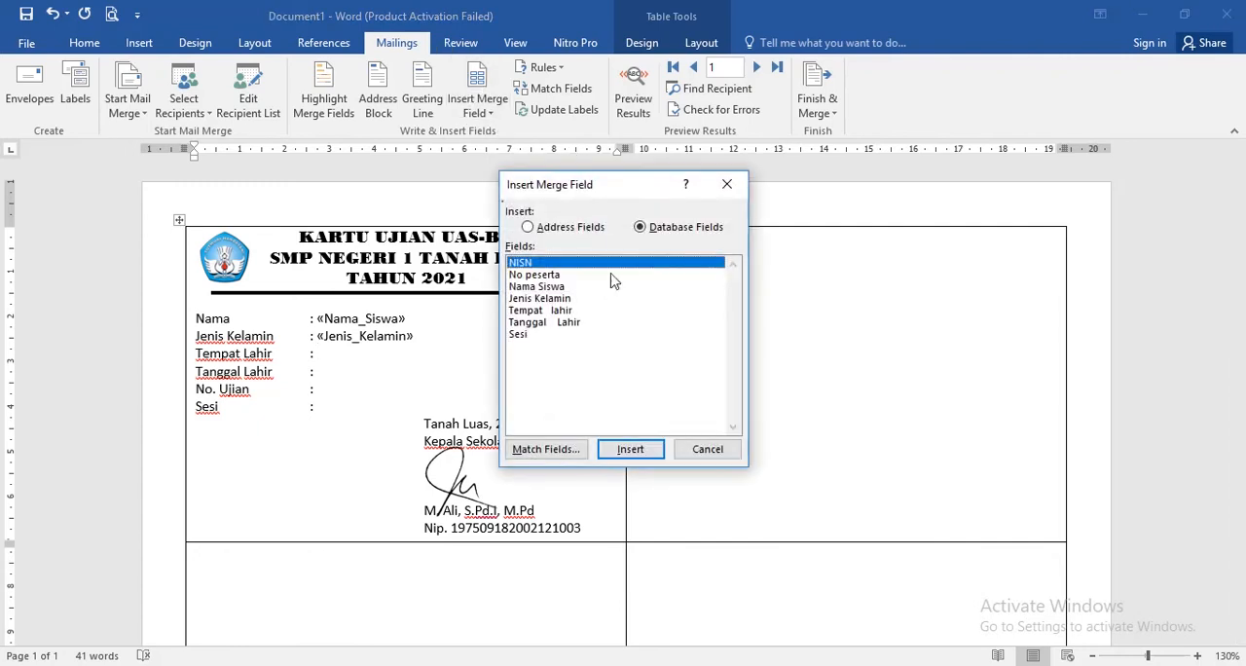
{"action": "left_click", "coordinate": [708, 449]}
{"action": "left_click", "coordinate": [480, 114]}
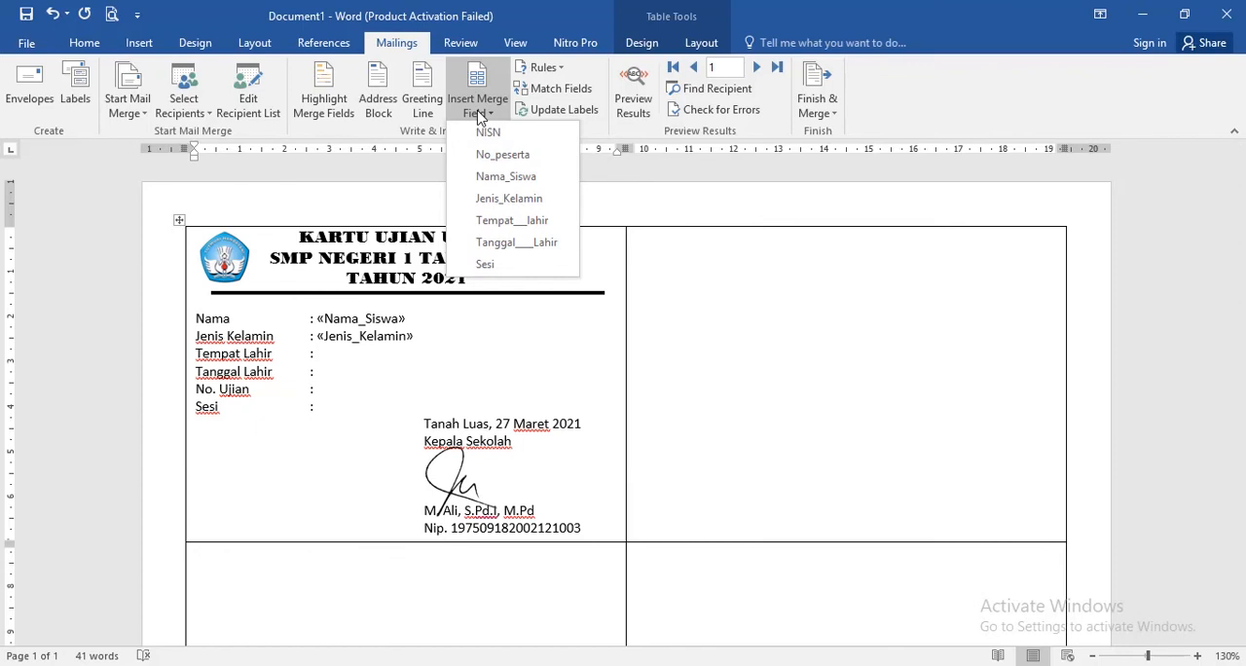
{"action": "left_click", "coordinate": [526, 223]}
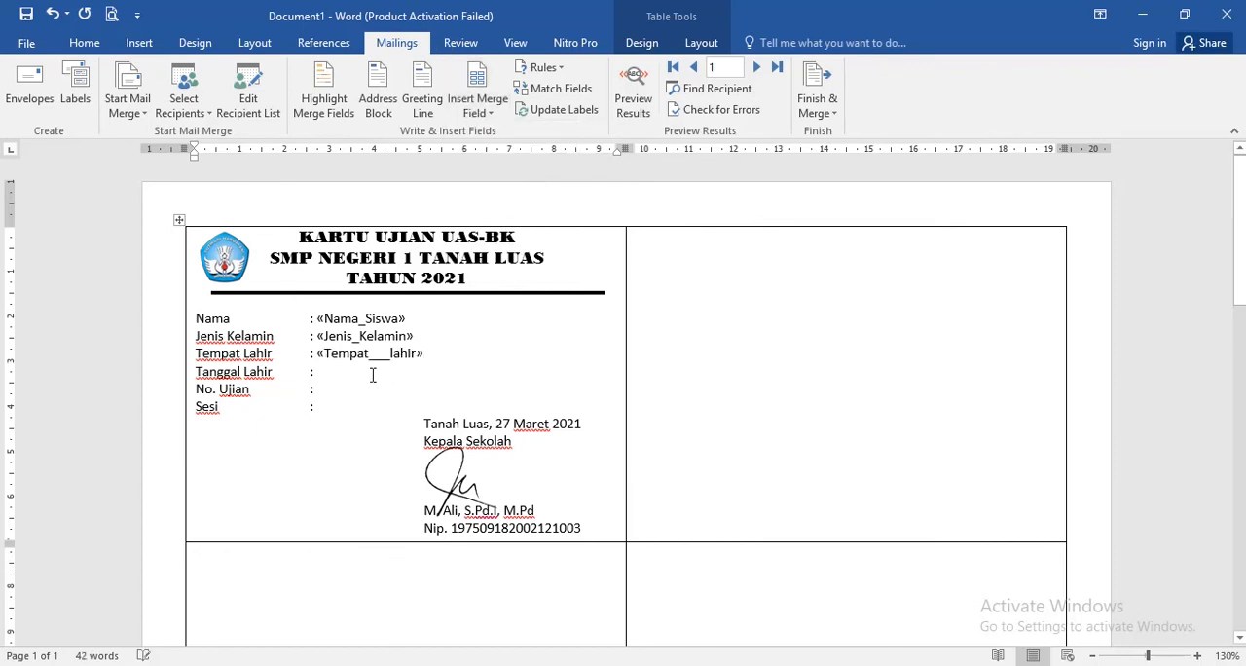
{"action": "left_click", "coordinate": [339, 373]}
{"action": "left_click", "coordinate": [481, 114]}
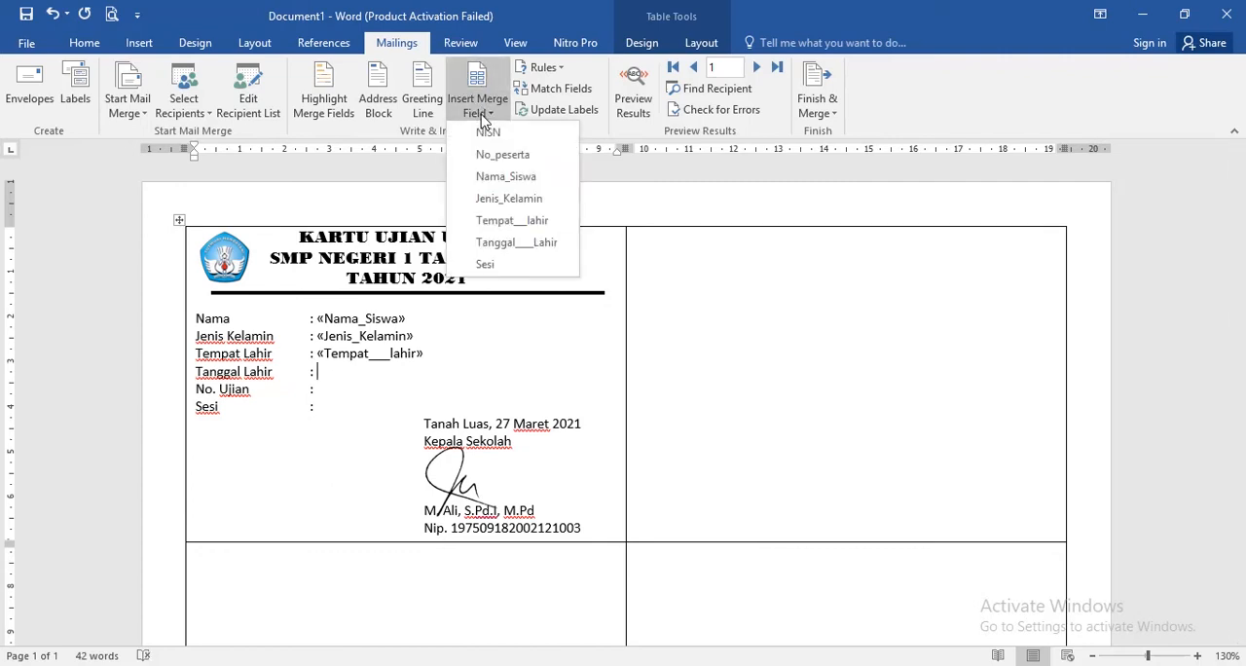
{"action": "left_click", "coordinate": [518, 242]}
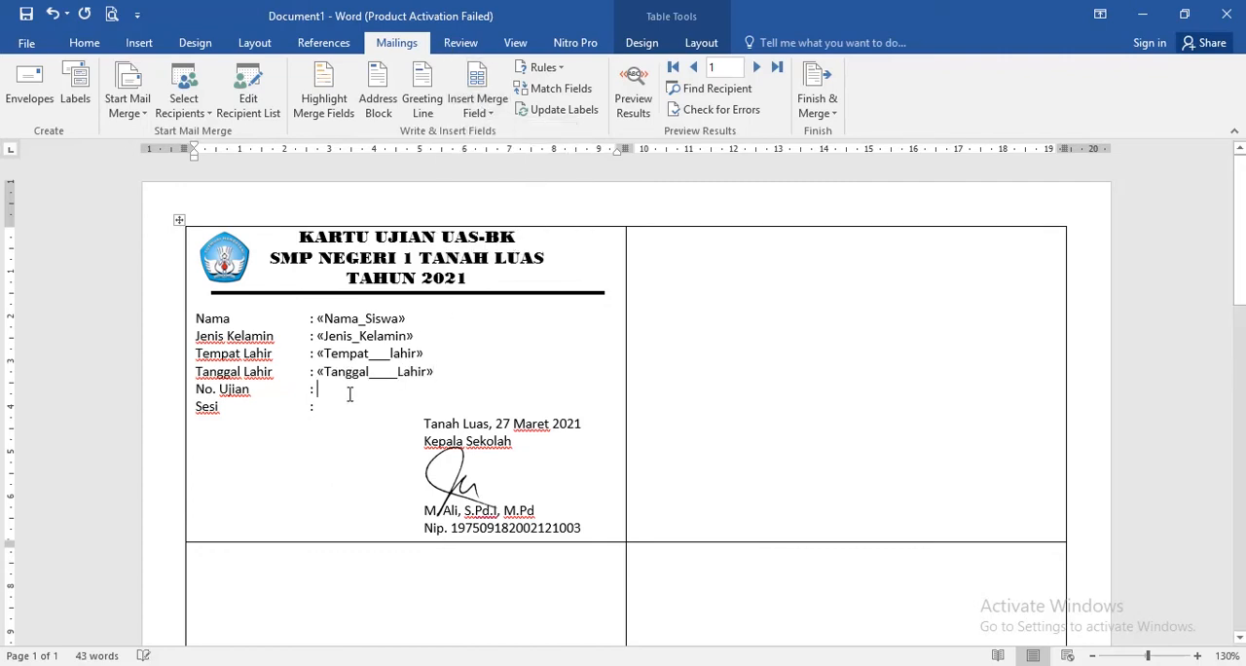
- Insert the No_peserta merge field after "No. Ujian :" and the Sesi field after "Sesi :"
{"action": "left_click", "coordinate": [489, 115]}
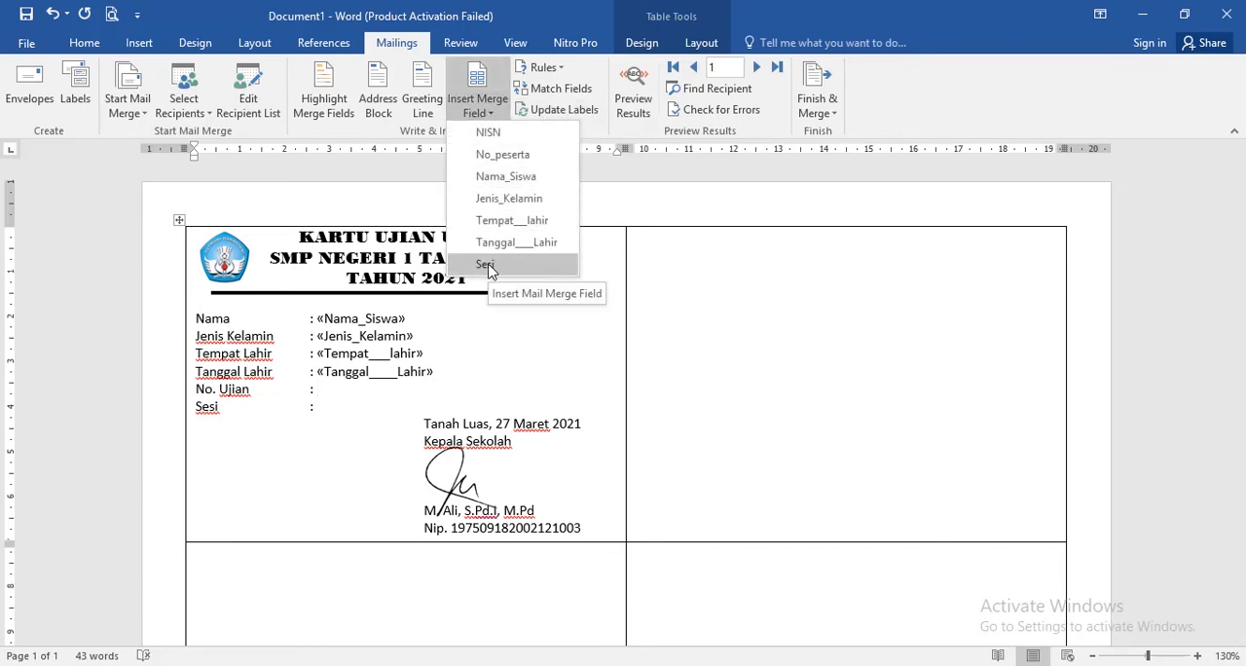
{"action": "left_click", "coordinate": [495, 154]}
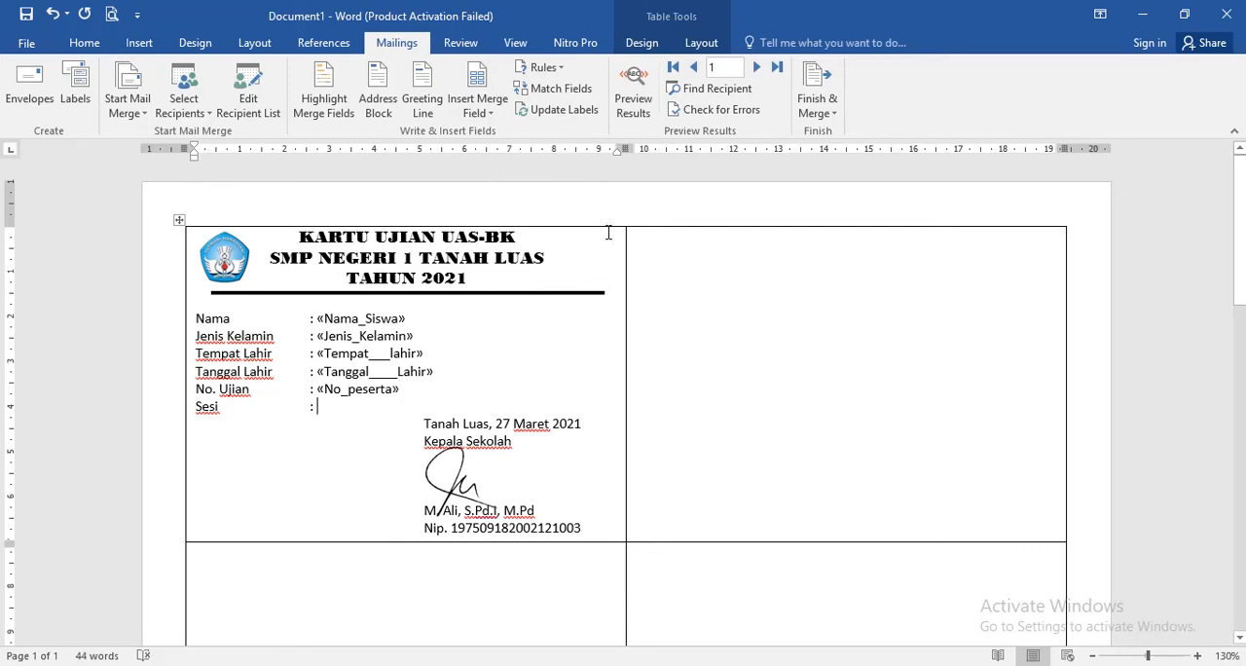
{"action": "left_click", "coordinate": [489, 115]}
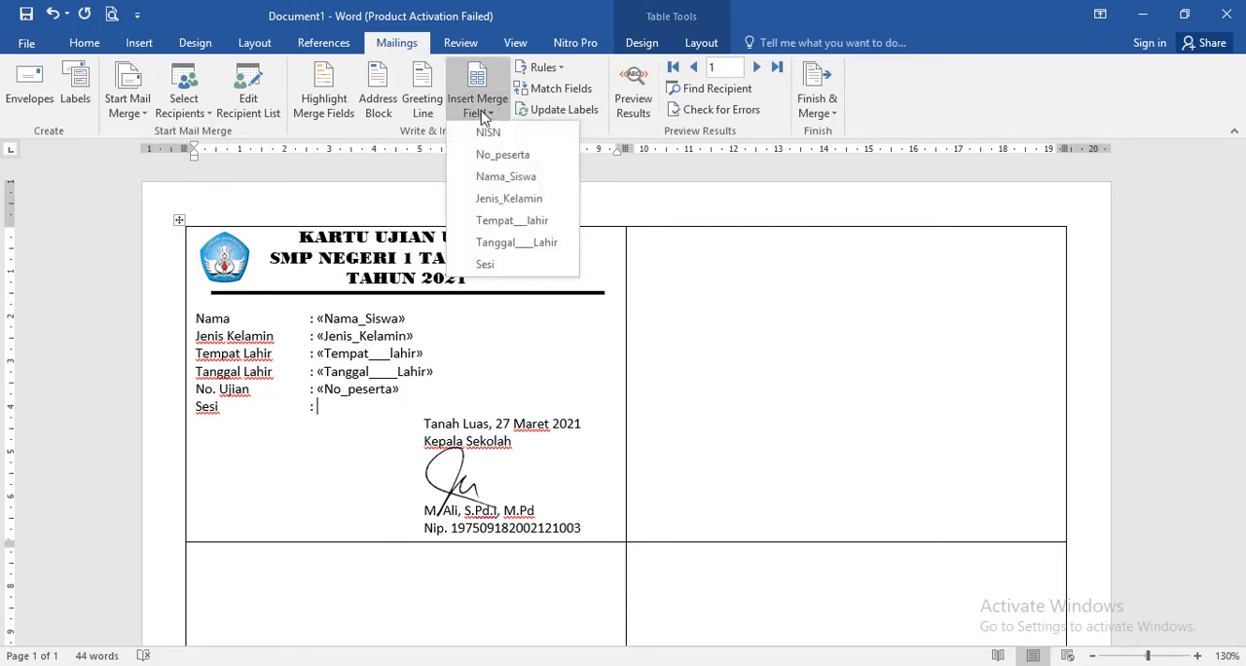
{"action": "left_click", "coordinate": [498, 267]}
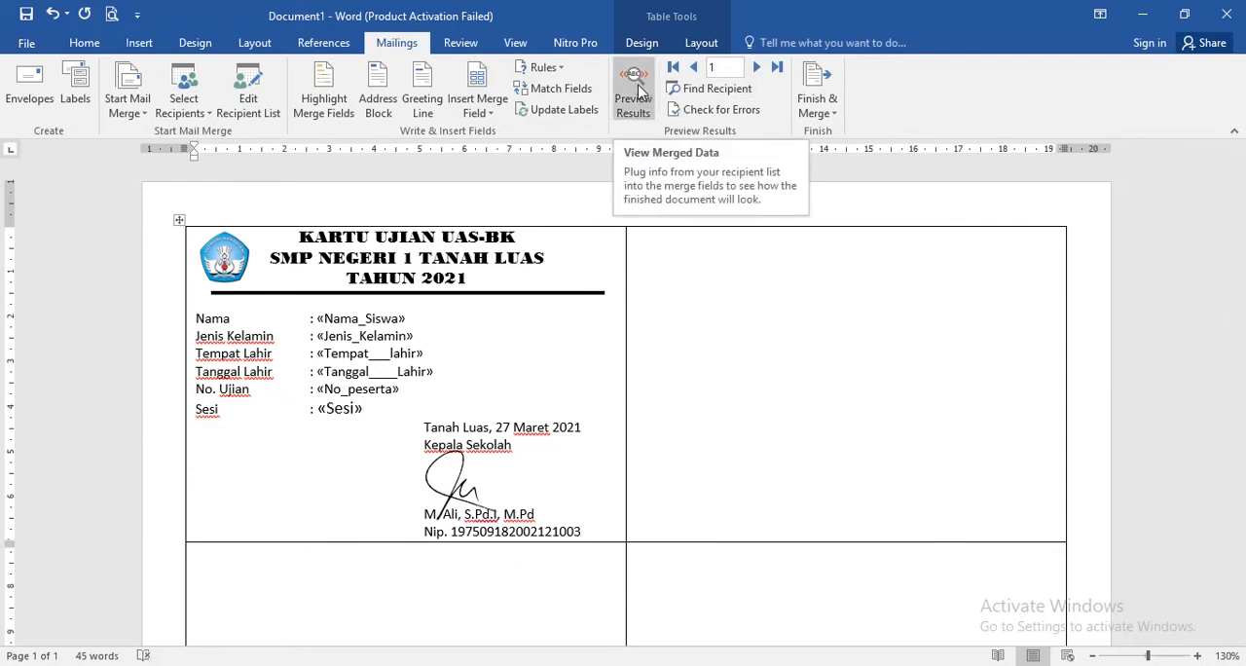
- Make the Sesi, No_peserta and Tanggal____Lahir merge fields bold one by one
{"action": "left_click_drag", "start_coordinate": [374, 412], "coordinate": [314, 409]}
{"action": "left_click", "coordinate": [371, 408]}
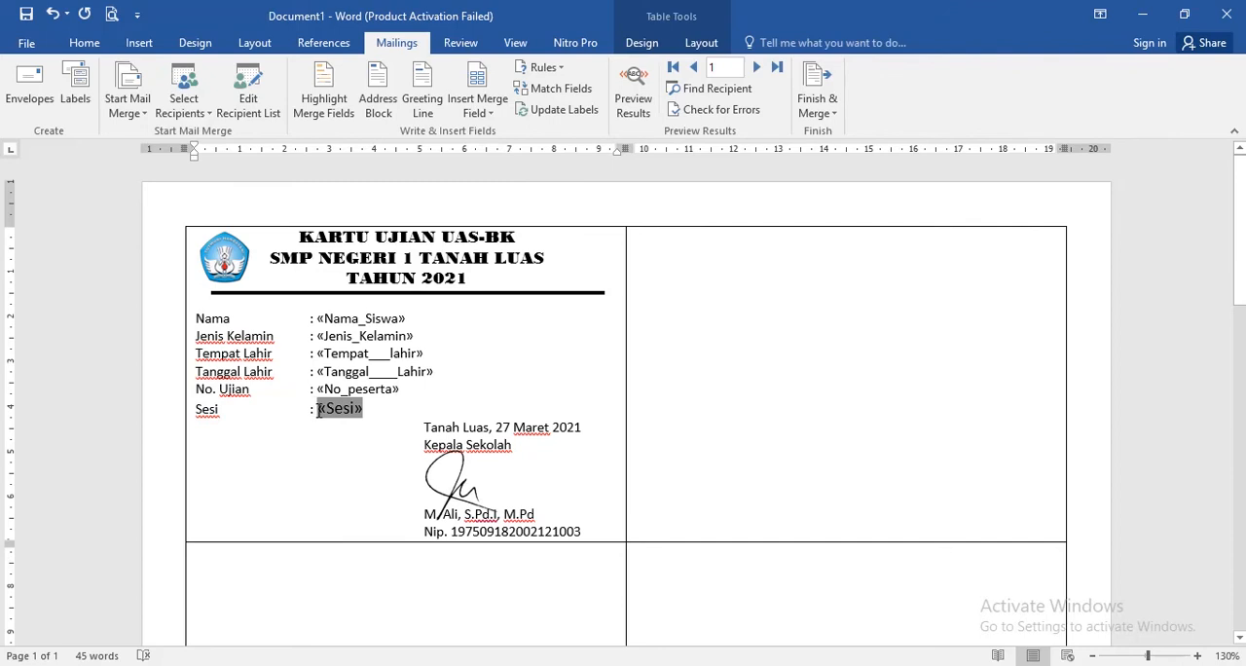
{"action": "left_click", "coordinate": [84, 43]}
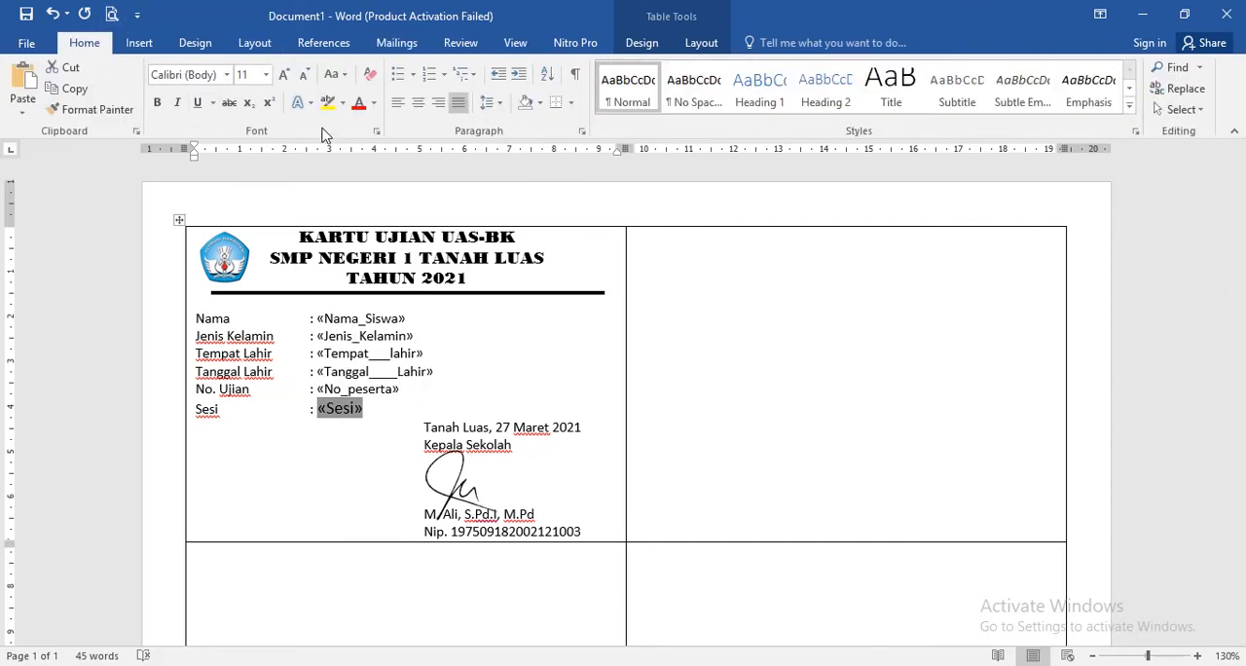
{"action": "left_click", "coordinate": [157, 102]}
{"action": "left_click_drag", "start_coordinate": [419, 389], "coordinate": [371, 388]}
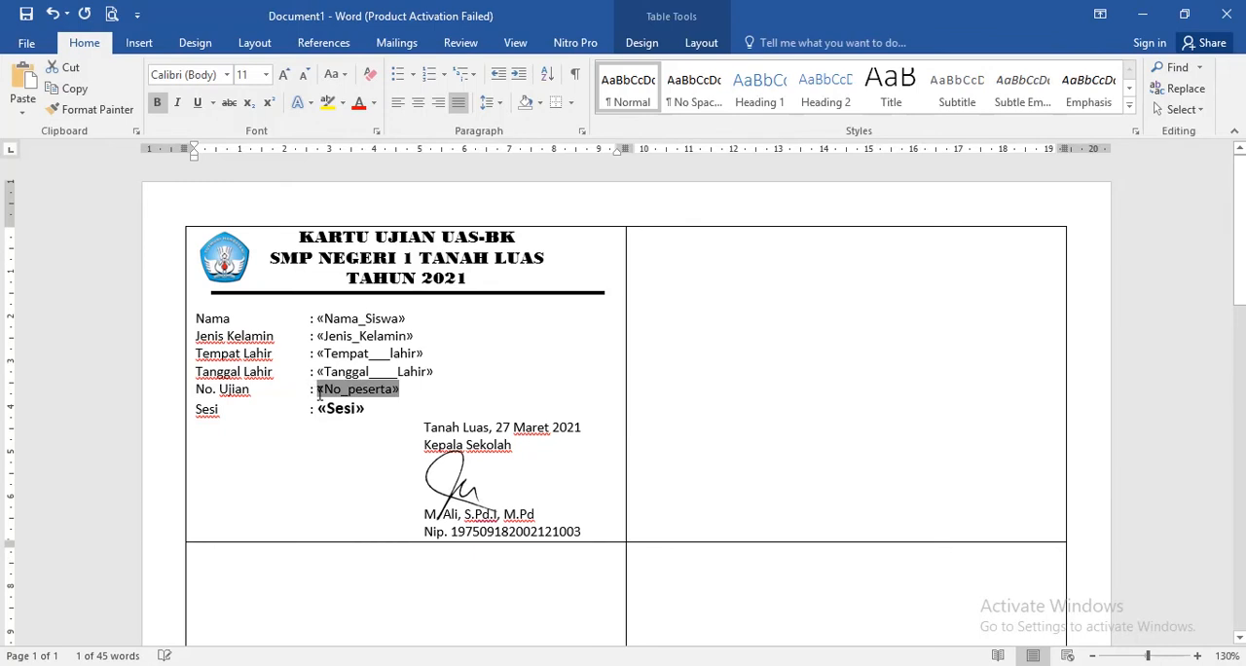
{"action": "key", "text": "ctrl+b"}
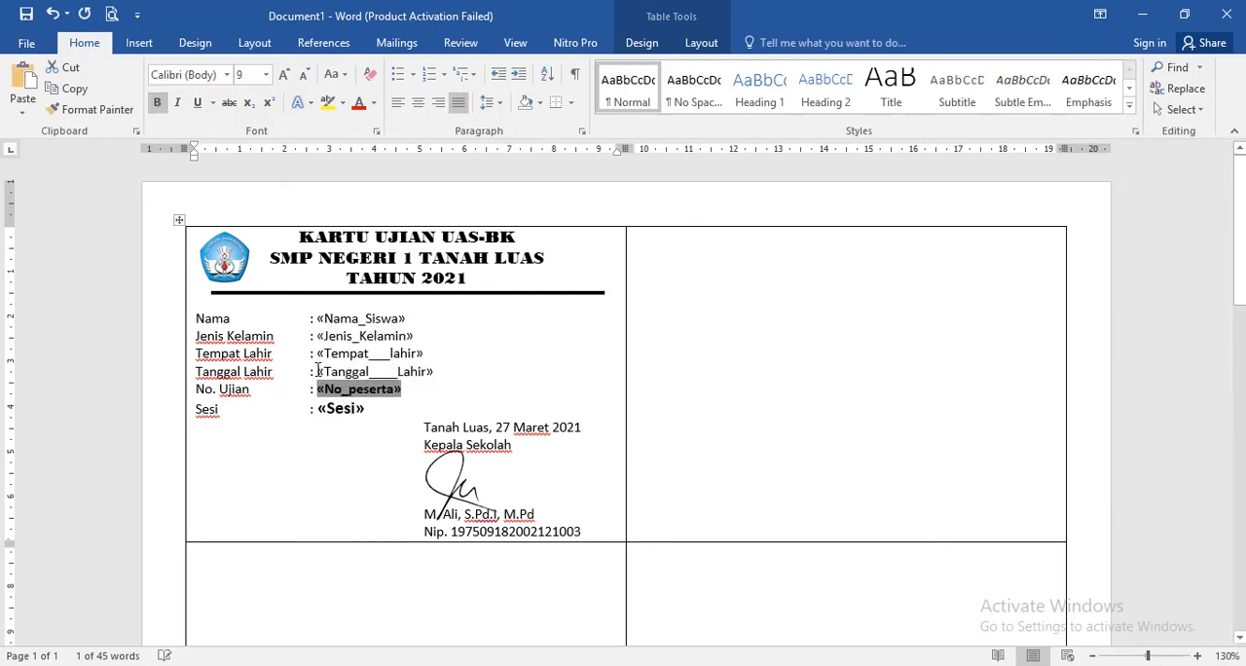
{"action": "left_click_drag", "start_coordinate": [318, 370], "coordinate": [439, 372]}
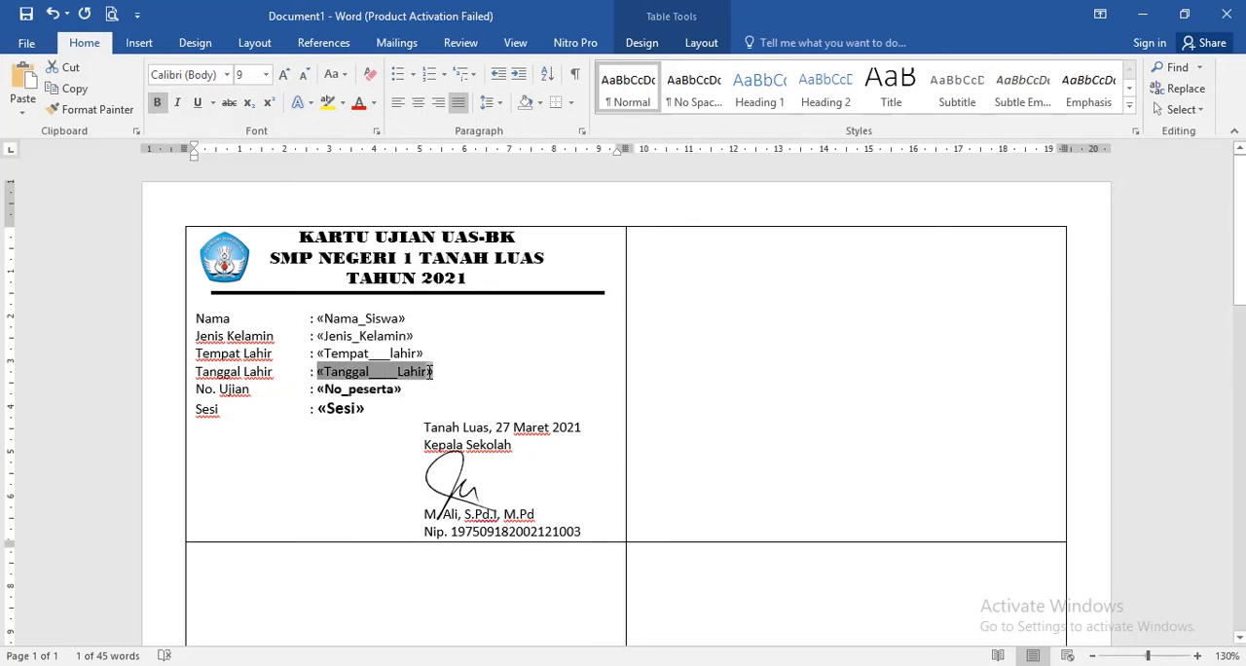
{"action": "left_click", "coordinate": [156, 103]}
- Make the whole student data block bold, labels and merge fields alike, from the "Nama" line to the "Sesi" line
{"action": "left_click_drag", "start_coordinate": [317, 354], "coordinate": [427, 347]}
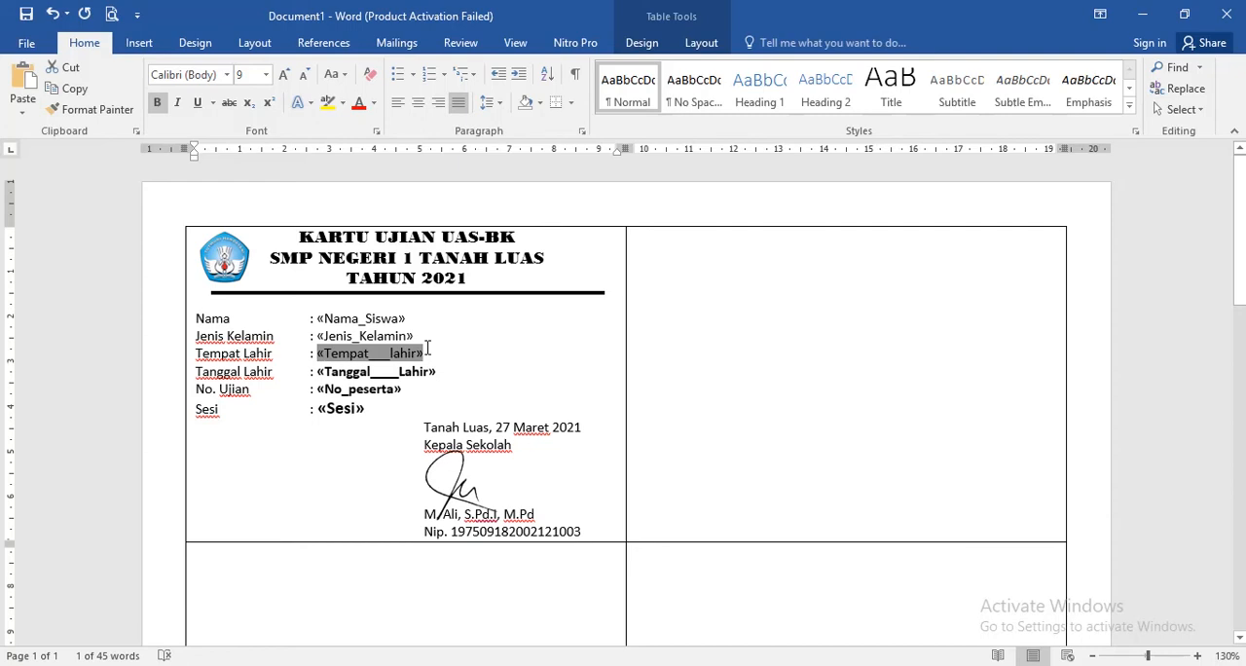
{"action": "left_click", "coordinate": [197, 318]}
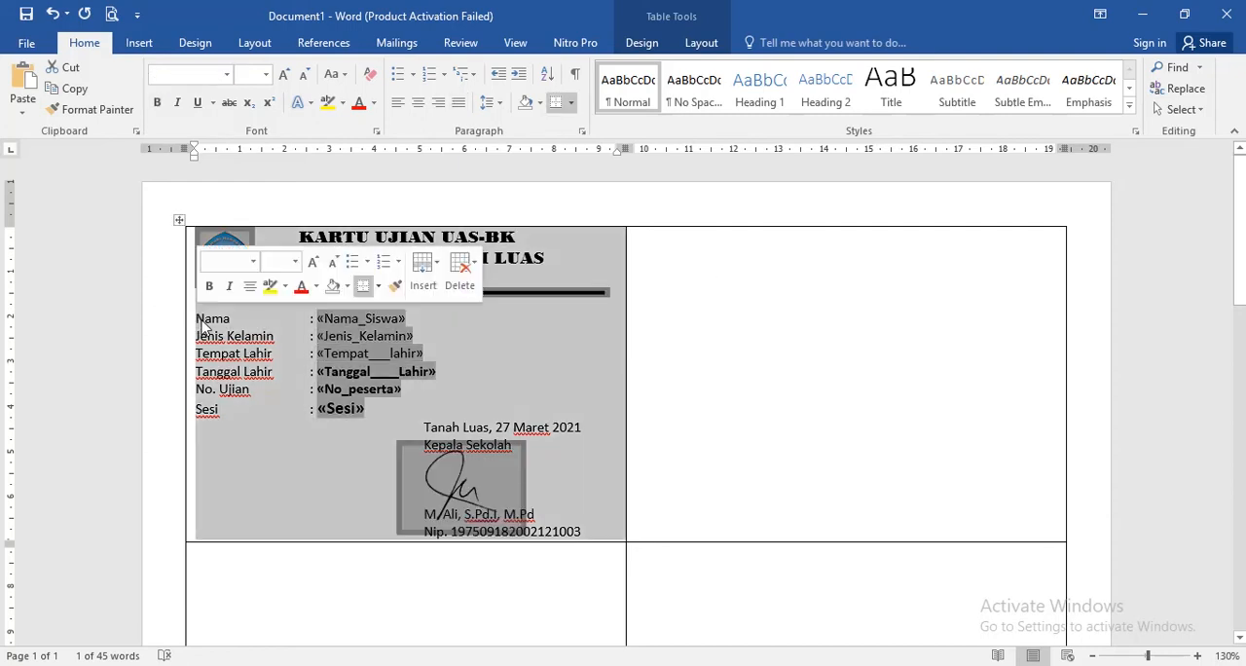
{"action": "left_click", "coordinate": [200, 319]}
{"action": "left_click_drag", "start_coordinate": [197, 319], "coordinate": [375, 411]}
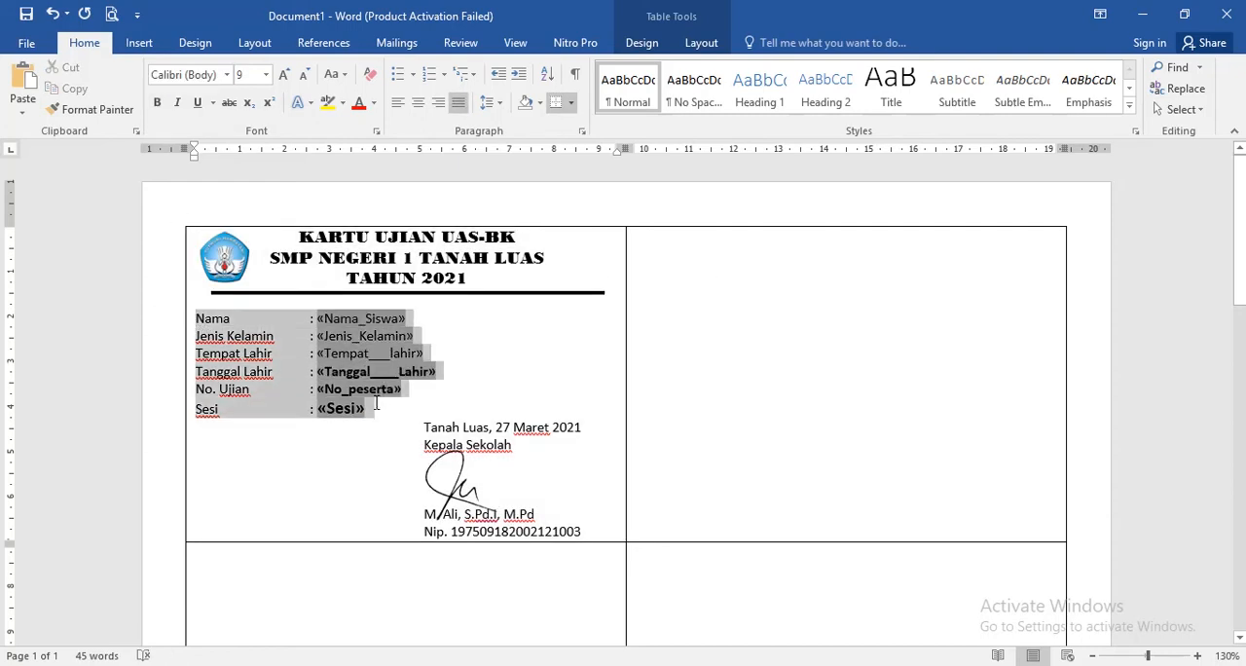
{"action": "left_click", "coordinate": [156, 103]}
{"action": "left_click", "coordinate": [478, 373]}
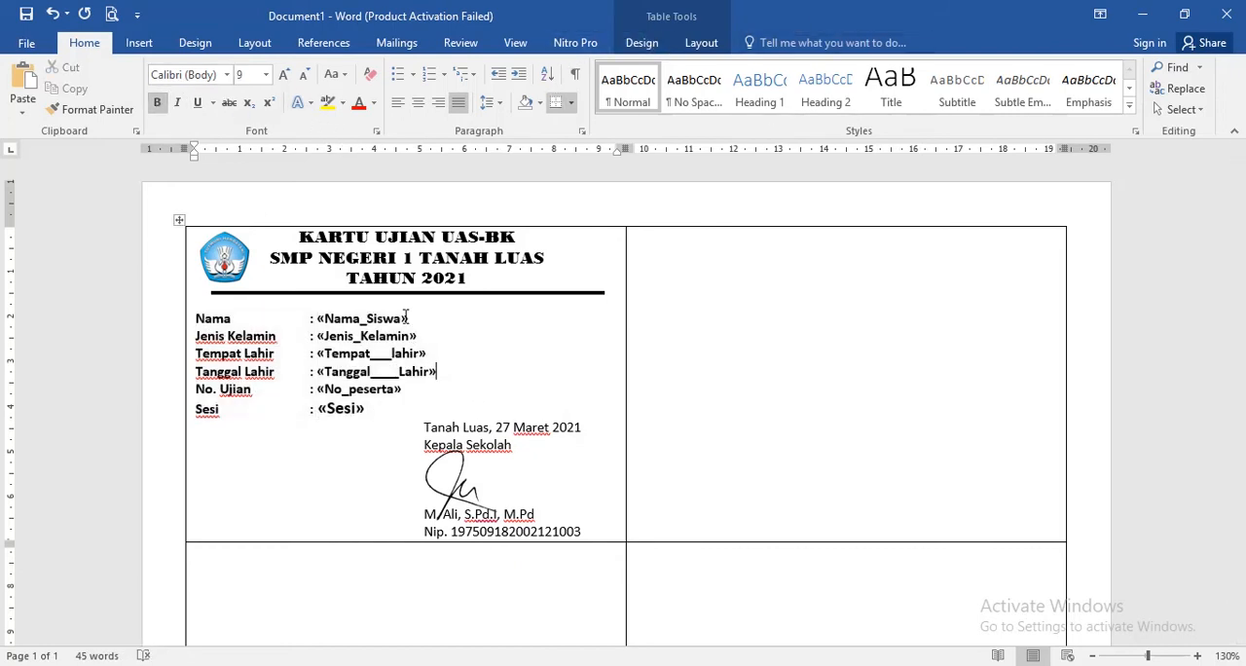
- Preview the merge results in the first card and make the principal's name in the signature block bold
{"action": "left_click", "coordinate": [394, 43]}
{"action": "left_click", "coordinate": [628, 96]}
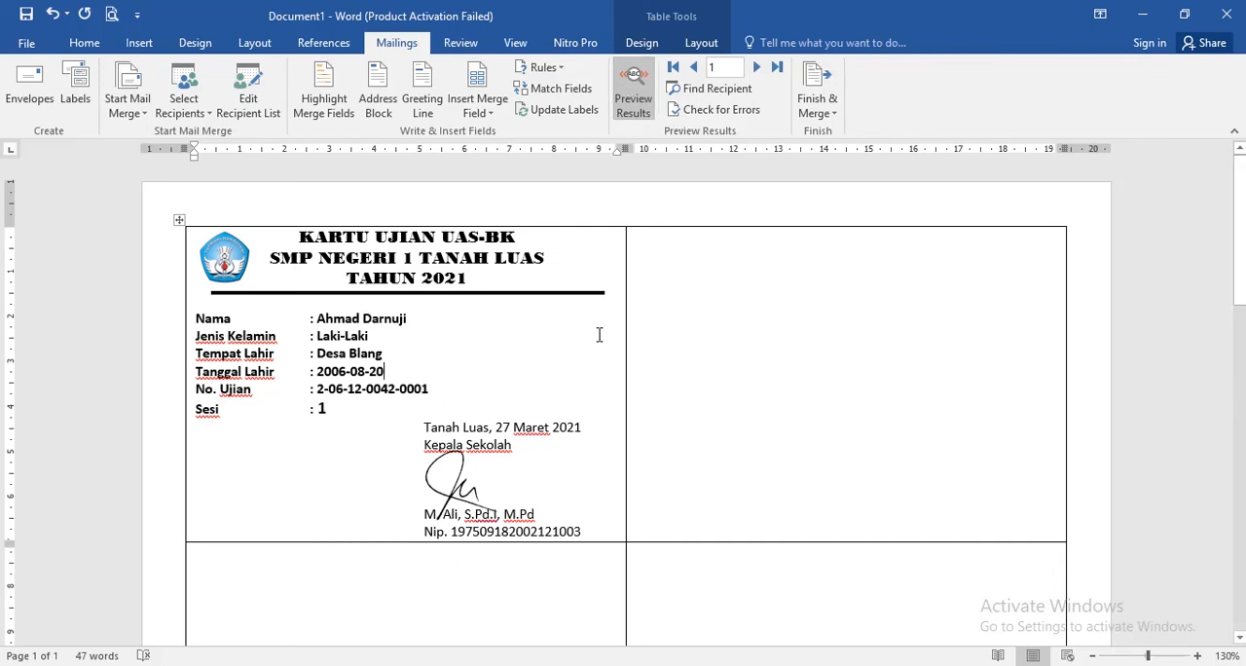
{"action": "left_click", "coordinate": [498, 387]}
{"action": "left_click_drag", "start_coordinate": [541, 515], "coordinate": [423, 517]}
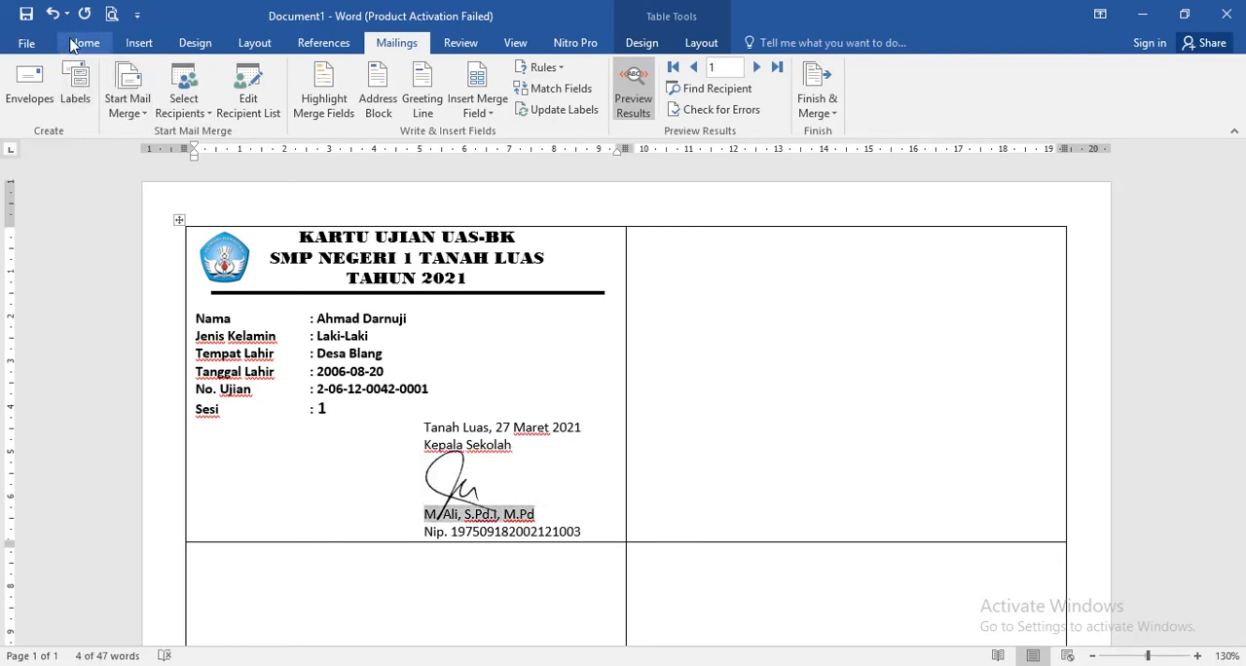
{"action": "key", "text": "ctrl+b"}
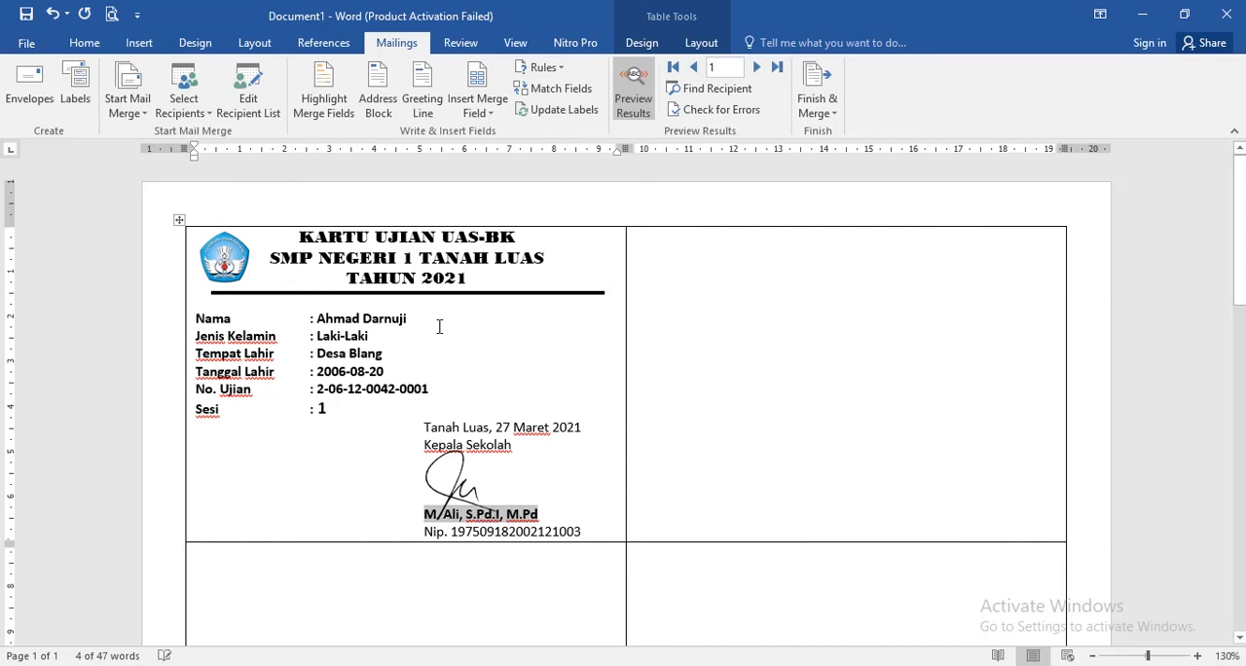
- Update the labels so the first card's layout and merge fields are copied to all the other cards on the page
{"action": "left_click", "coordinate": [719, 411]}
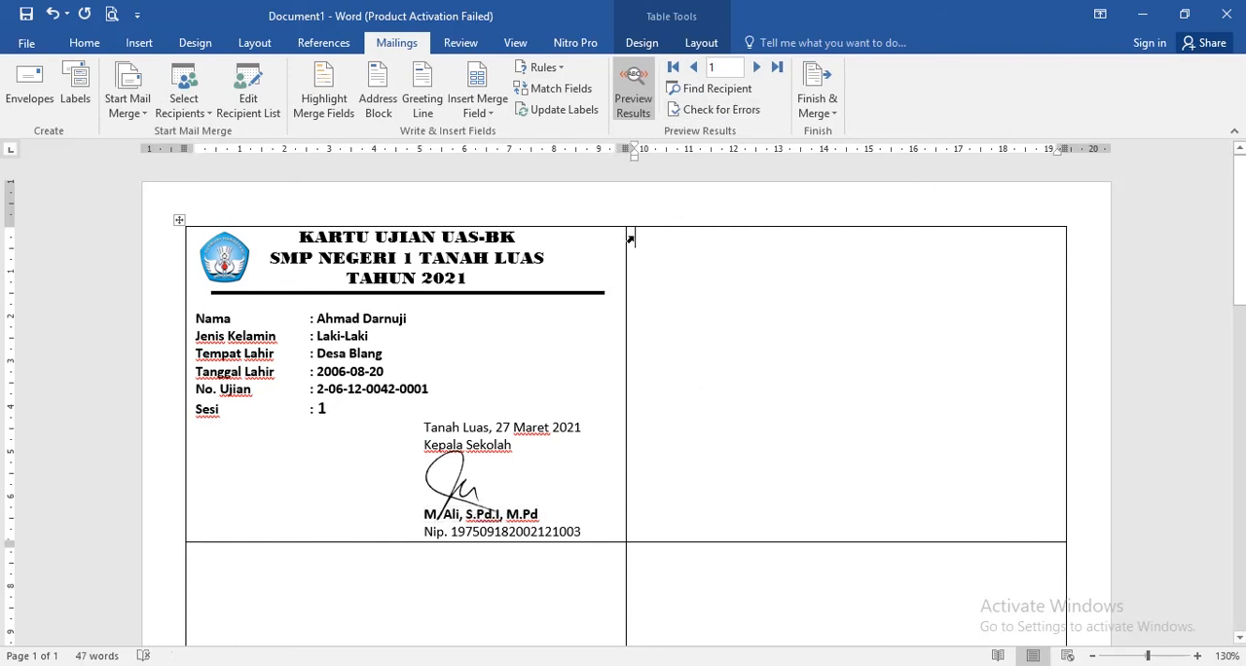
{"action": "left_click", "coordinate": [548, 113]}
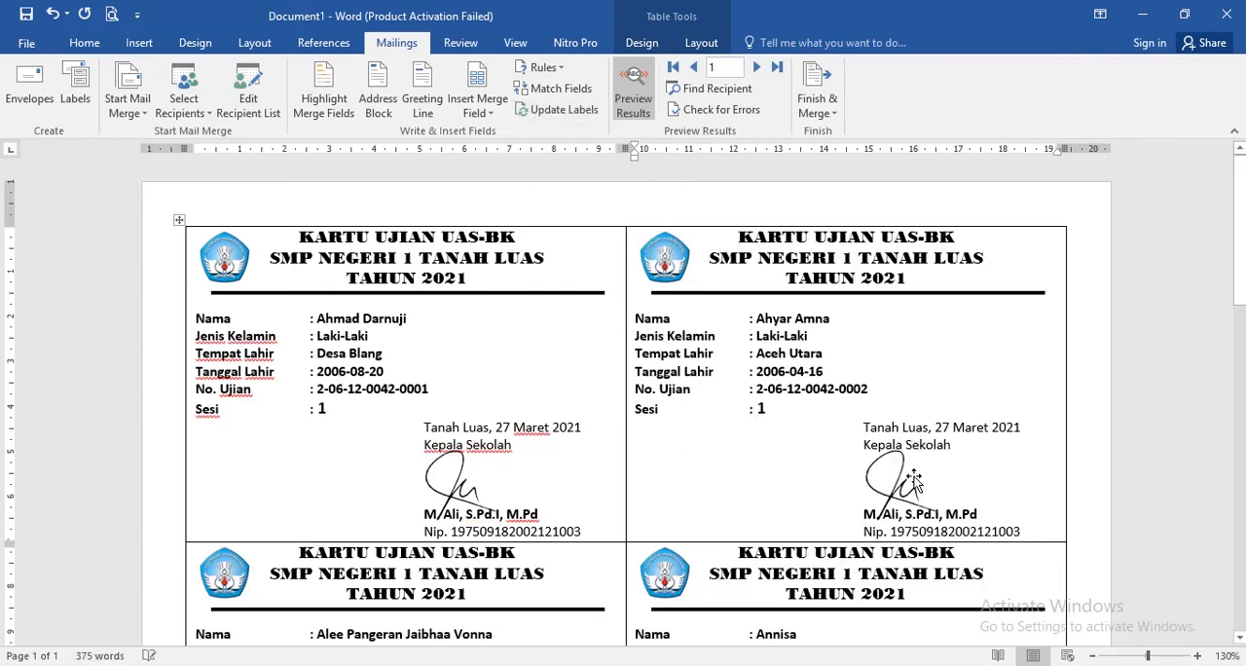
- Enlarge the whole exam card table slightly by its lower outer corner and check the cards throughout the page
{"action": "scroll", "coordinate": [832, 426], "scroll_direction": "down", "scroll_amount": 3}
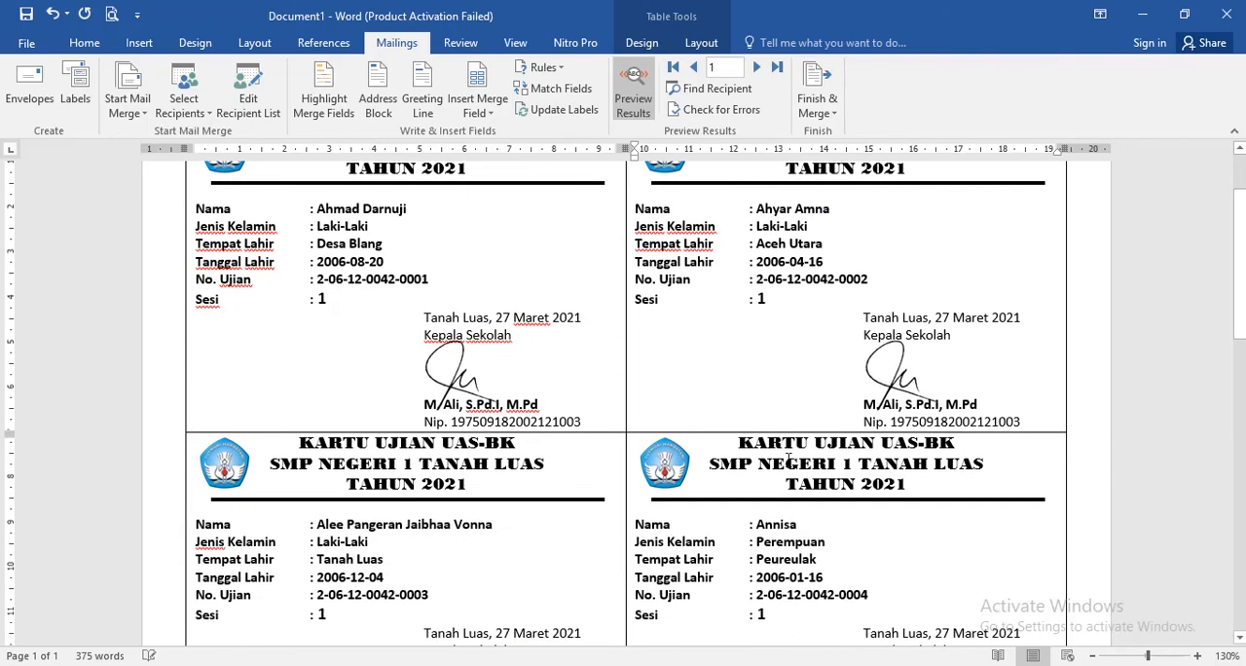
{"action": "scroll", "coordinate": [487, 498], "scroll_direction": "down", "scroll_amount": 10}
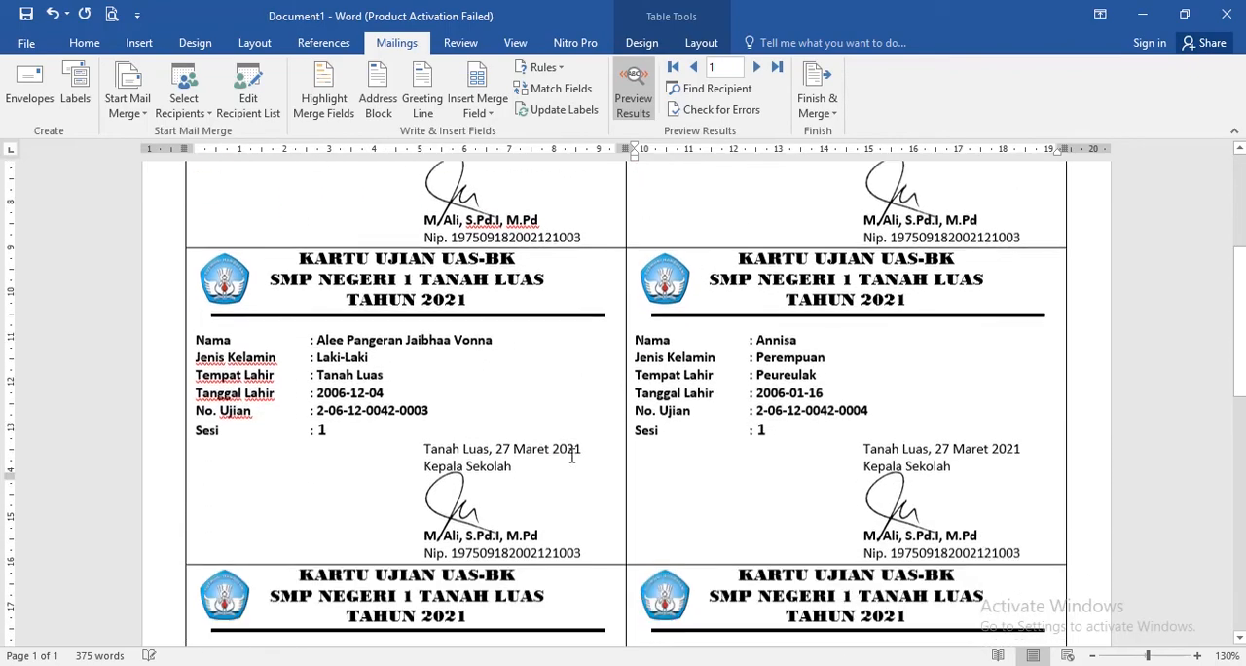
{"action": "scroll", "coordinate": [623, 468], "scroll_direction": "down", "scroll_amount": 14}
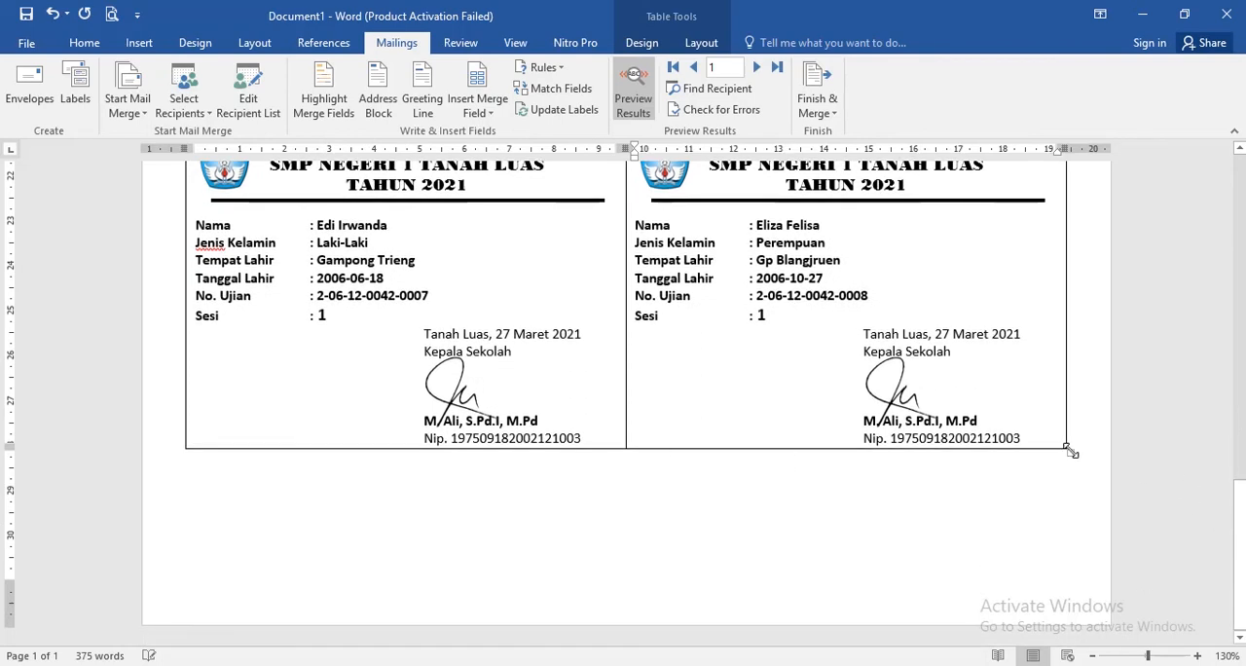
{"action": "left_click_drag", "start_coordinate": [1068, 453], "coordinate": [1068, 475]}
{"action": "scroll", "coordinate": [675, 390], "scroll_direction": "up", "scroll_amount": 3}
{"action": "scroll", "coordinate": [663, 416], "scroll_direction": "down", "scroll_amount": 4}
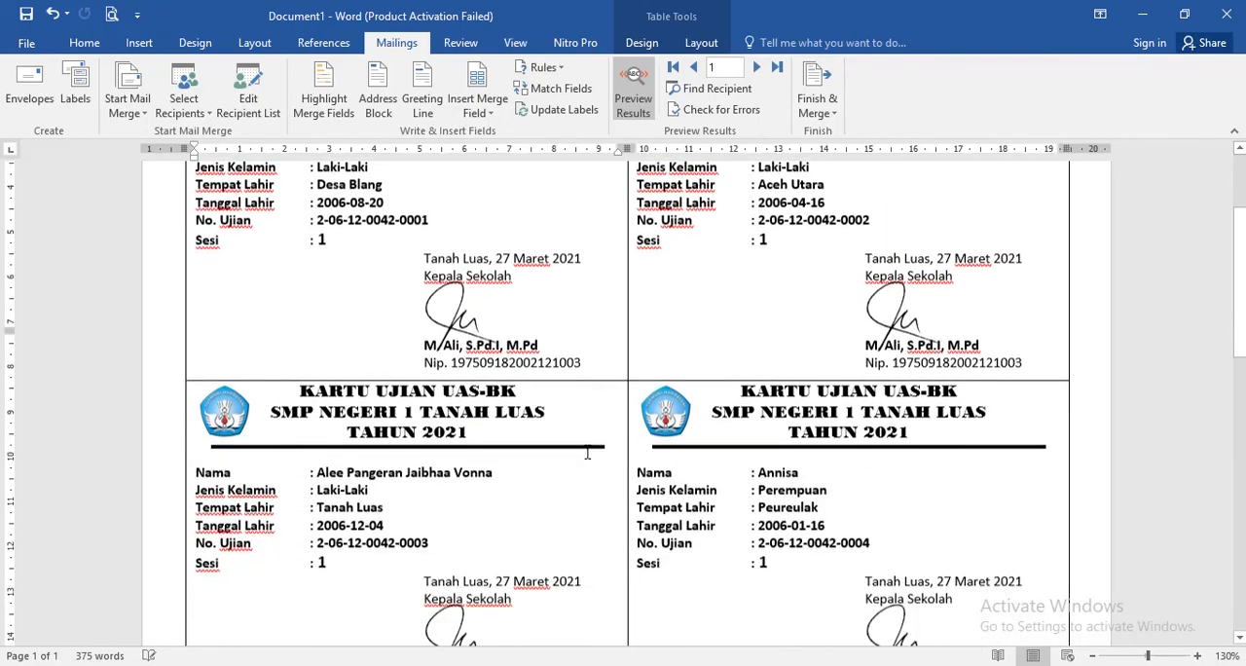
{"action": "scroll", "coordinate": [587, 326], "scroll_direction": "up", "scroll_amount": 4}
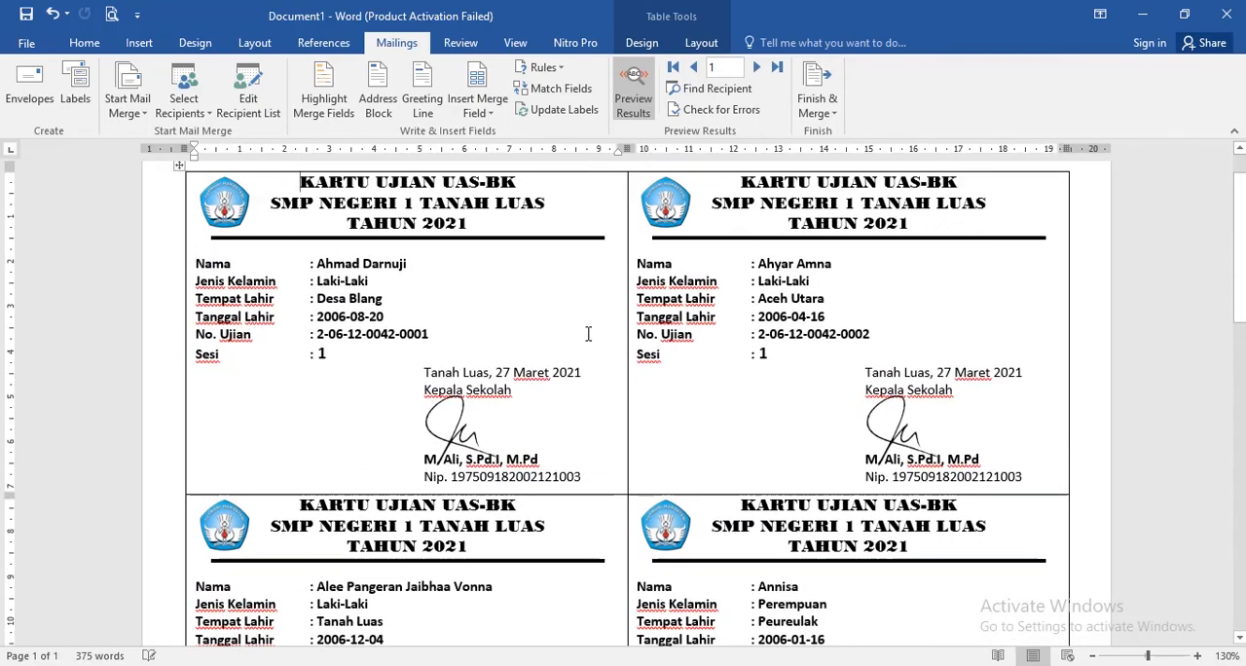
{"action": "scroll", "coordinate": [627, 324], "scroll_direction": "down", "scroll_amount": 18}
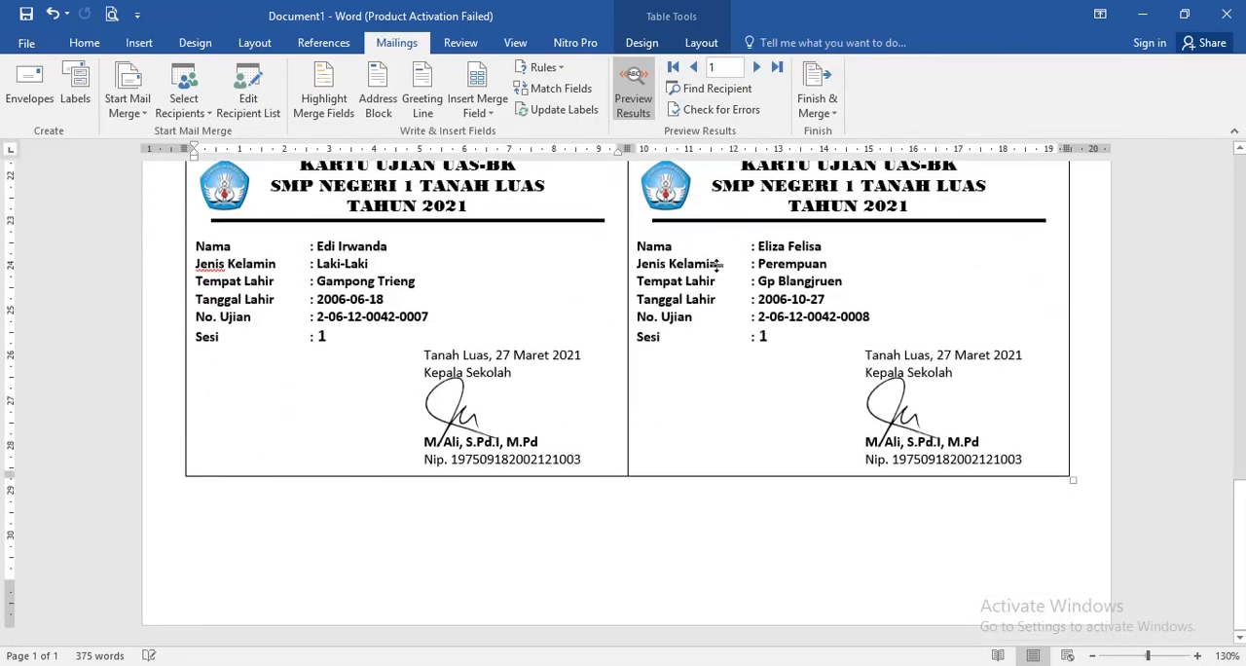
{"action": "scroll", "coordinate": [716, 264], "scroll_direction": "up", "scroll_amount": 14}
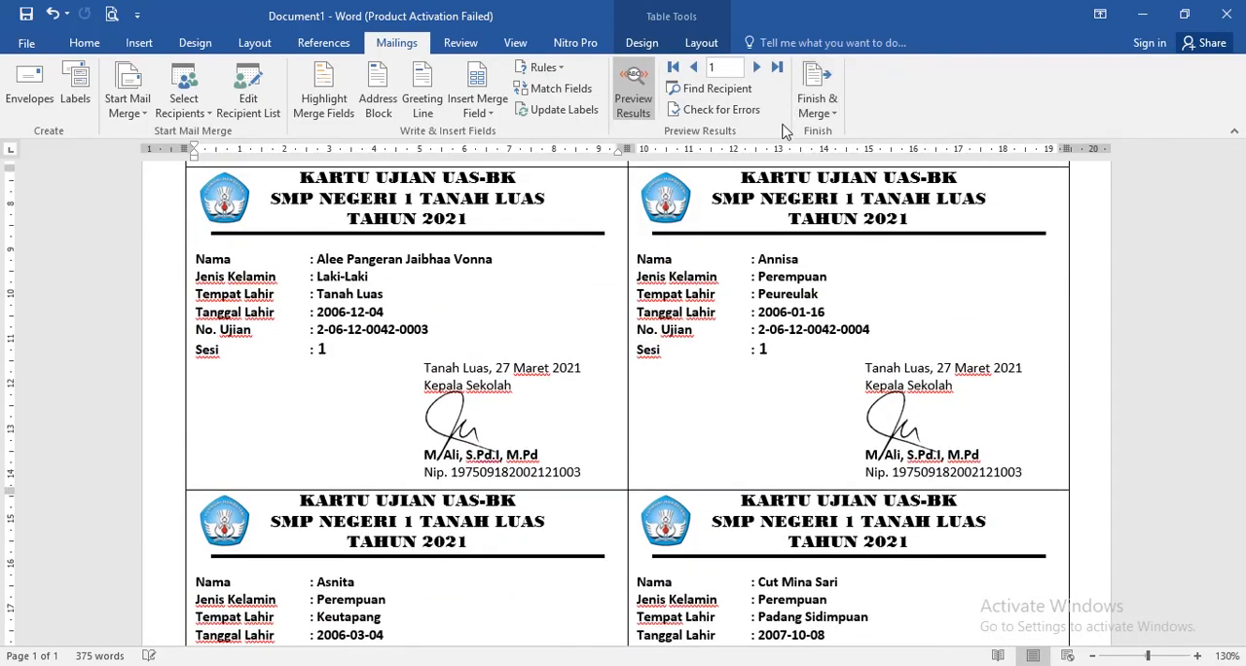
- Finish the mail merge by generating a new editable document of individual exam cards for all records
{"action": "left_click", "coordinate": [816, 100]}
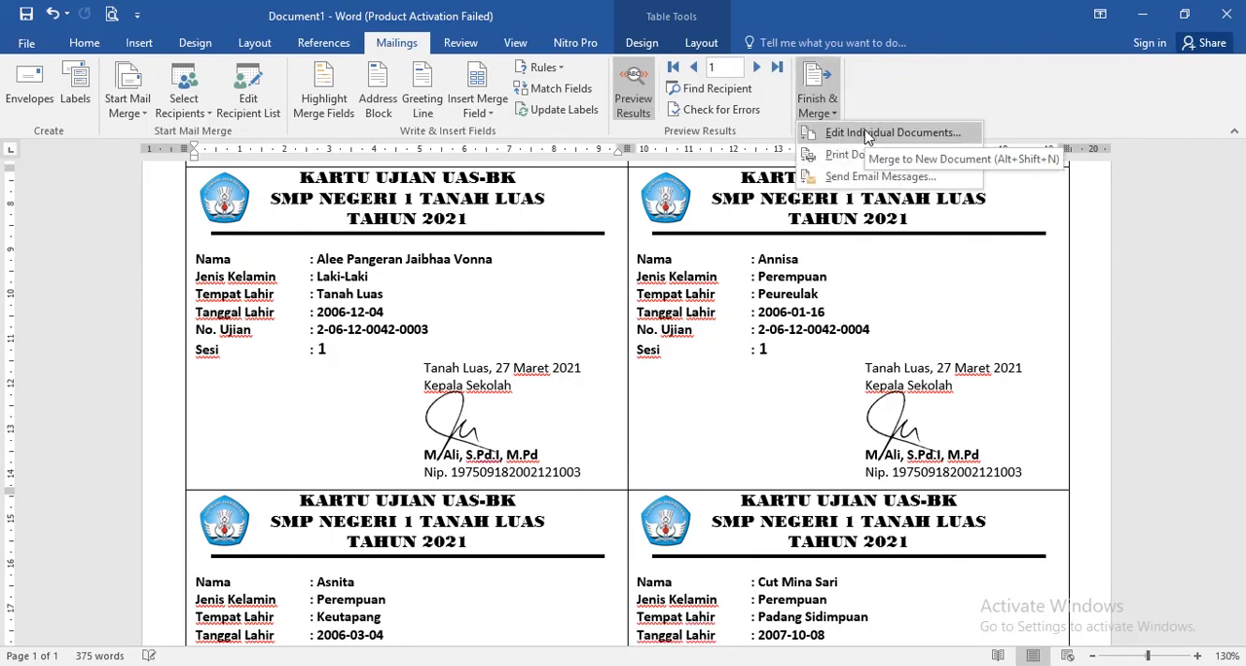
{"action": "left_click", "coordinate": [474, 278]}
{"action": "scroll", "coordinate": [472, 297], "scroll_direction": "up", "scroll_amount": 1}
{"action": "left_click", "coordinate": [824, 102]}
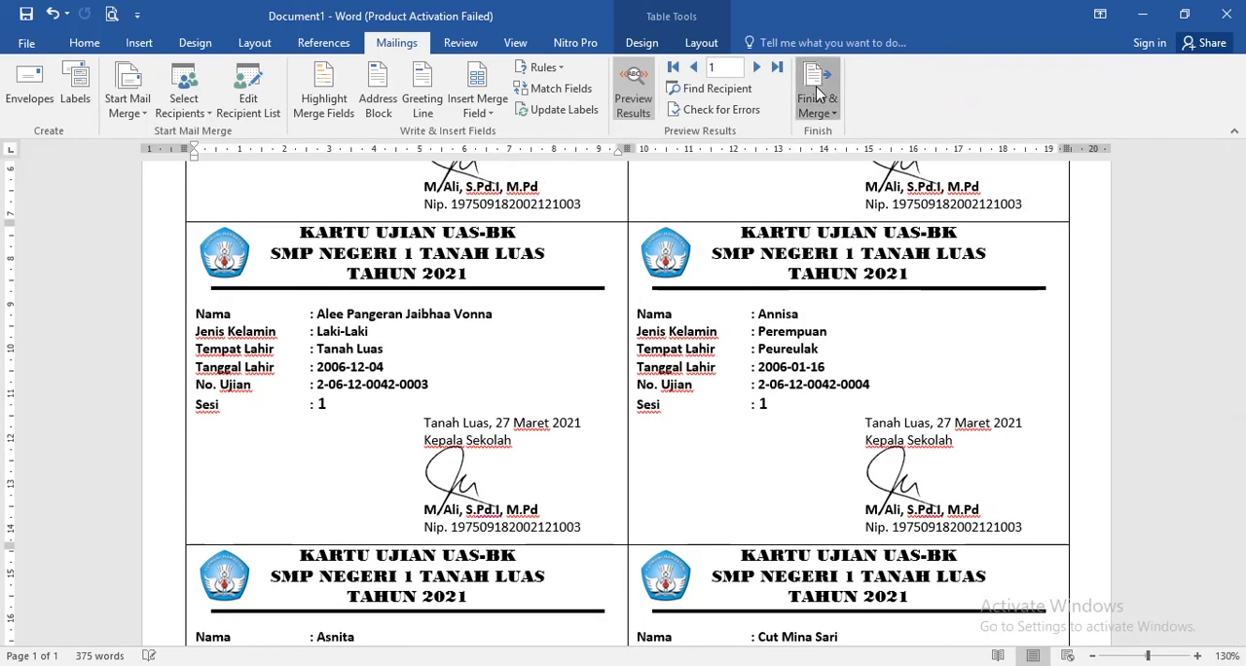
{"action": "left_click", "coordinate": [857, 137]}
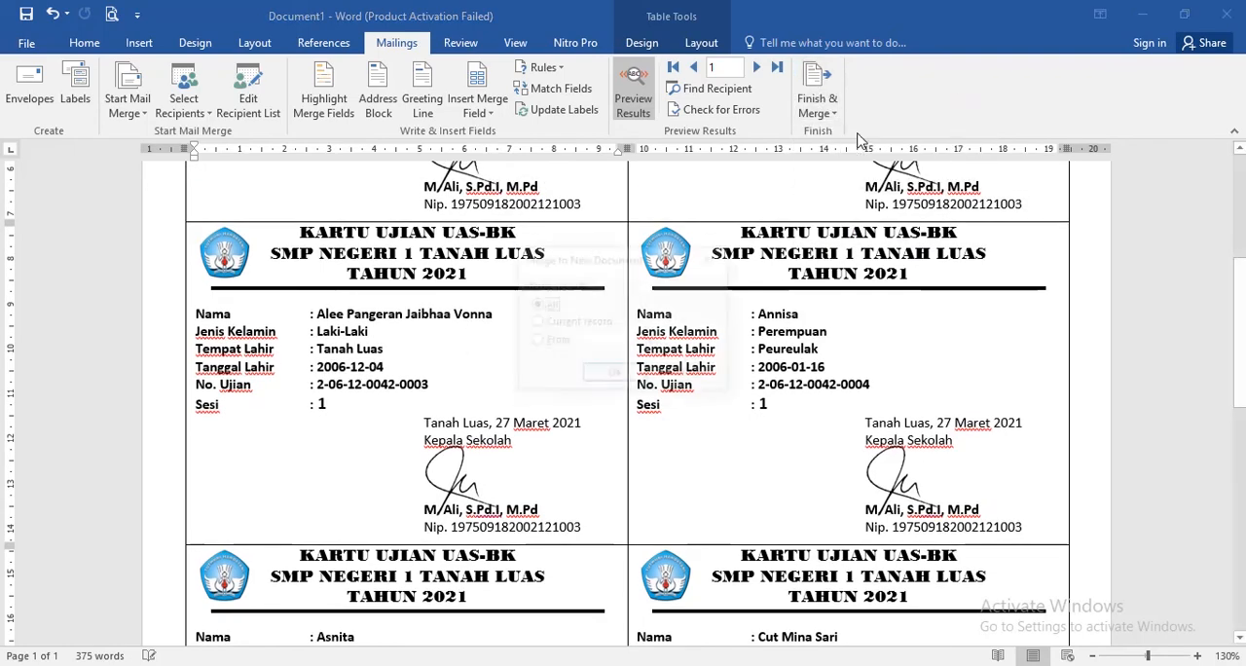
{"action": "left_click", "coordinate": [615, 376]}
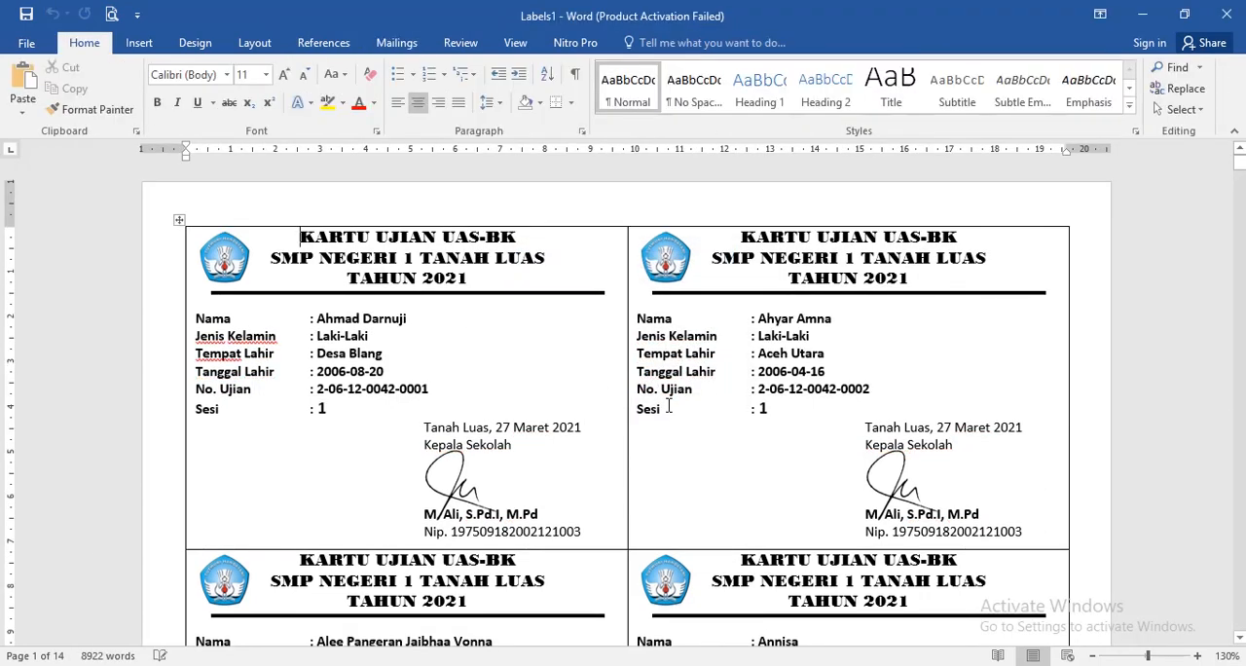
{"action": "left_click", "coordinate": [476, 331]}
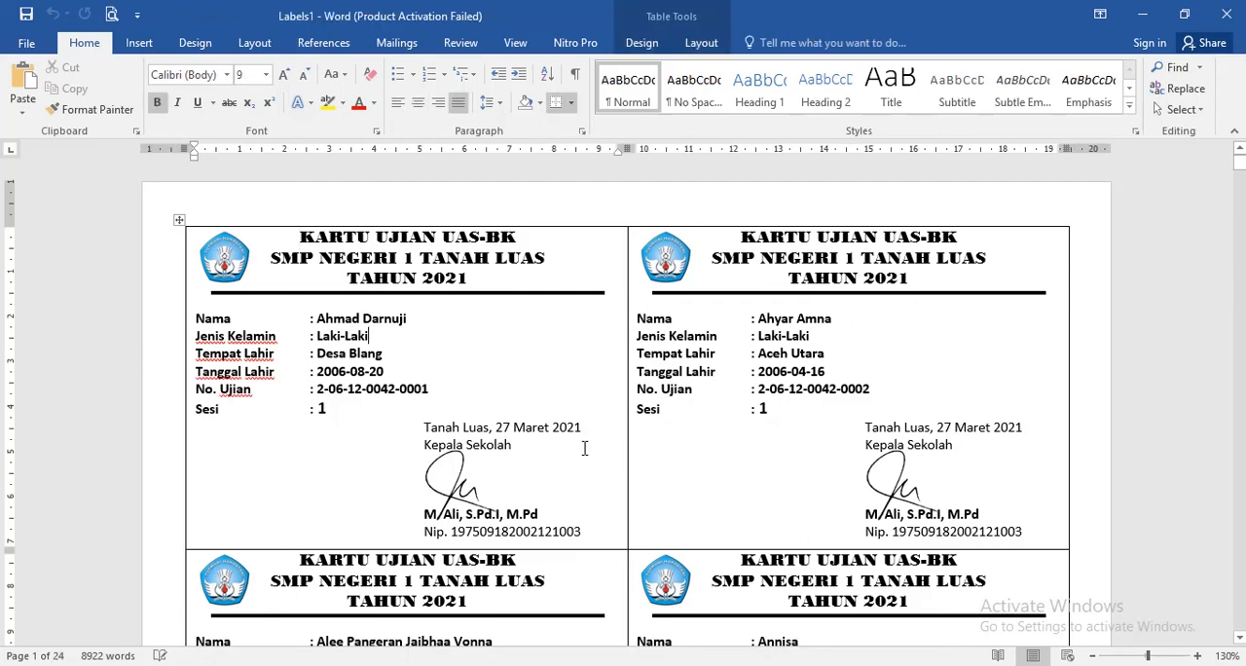